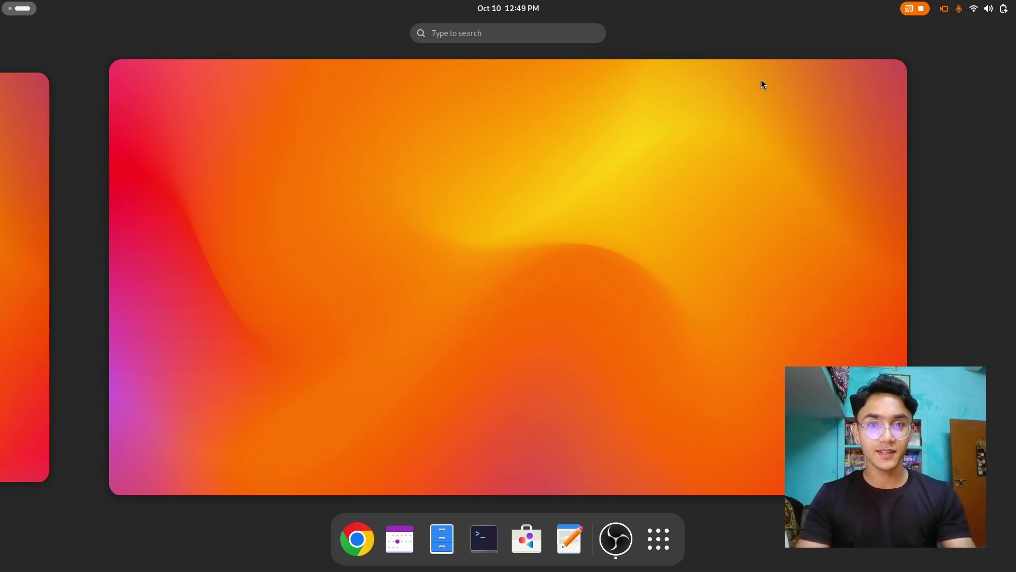
left_click(1003, 8)
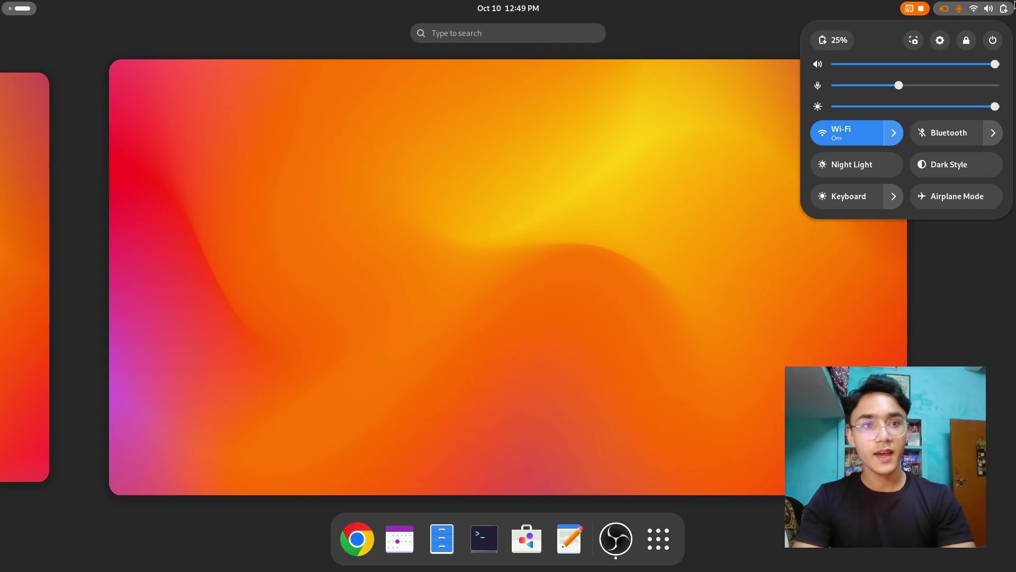
left_click(940, 41)
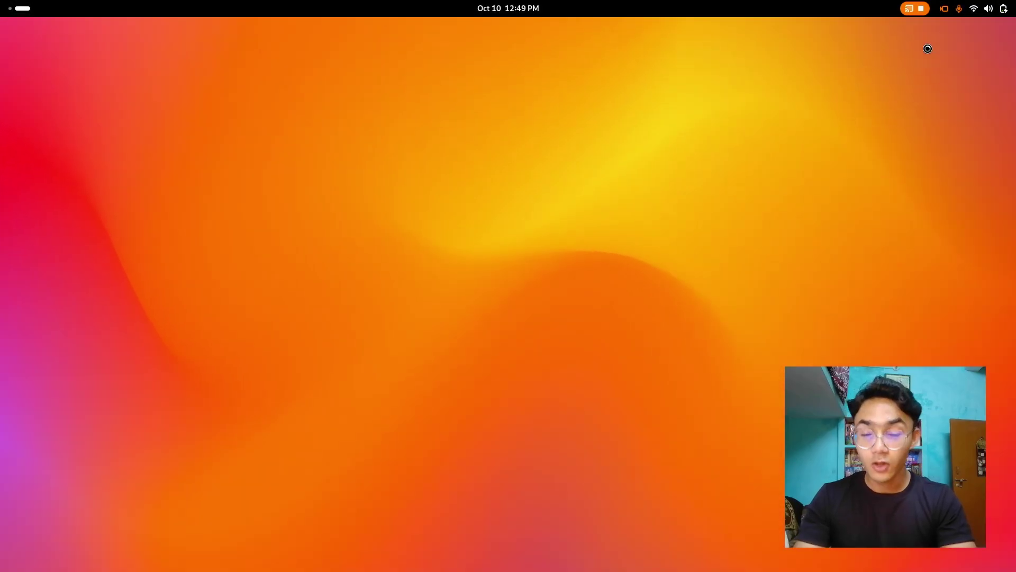
key("super")
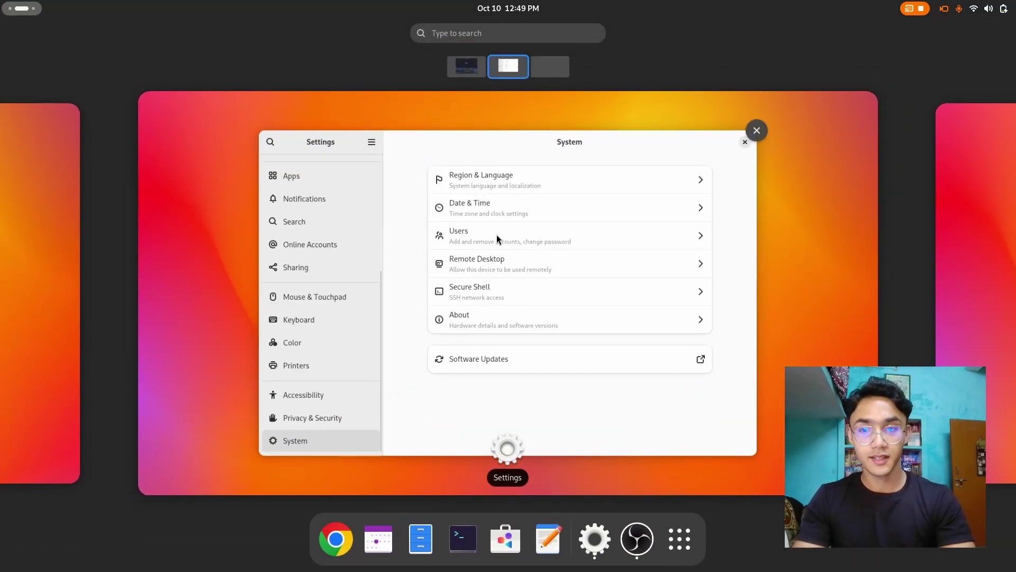
left_click(497, 234)
left_click(499, 236)
scroll(351, 253, "up", 5)
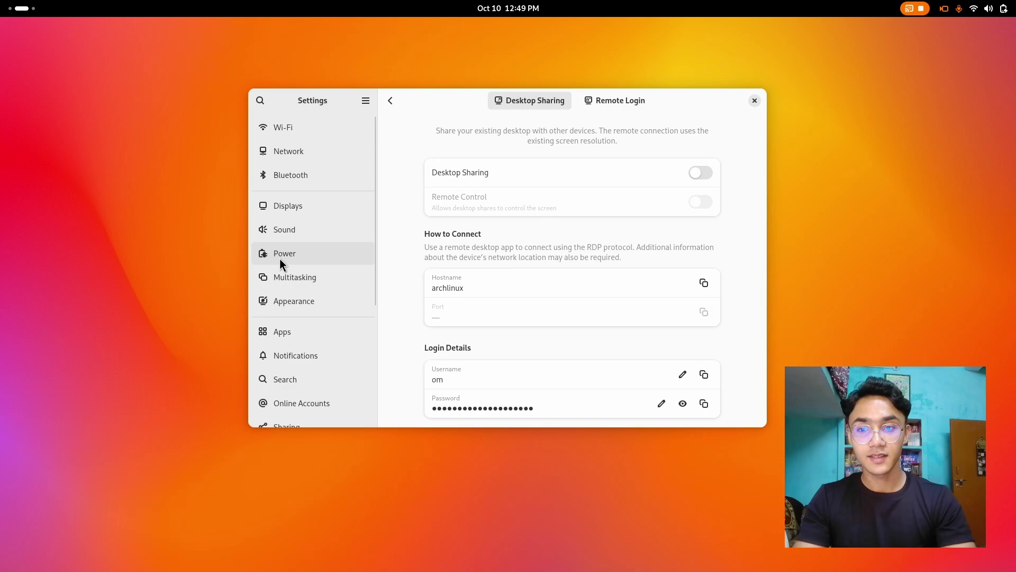
left_click(275, 298)
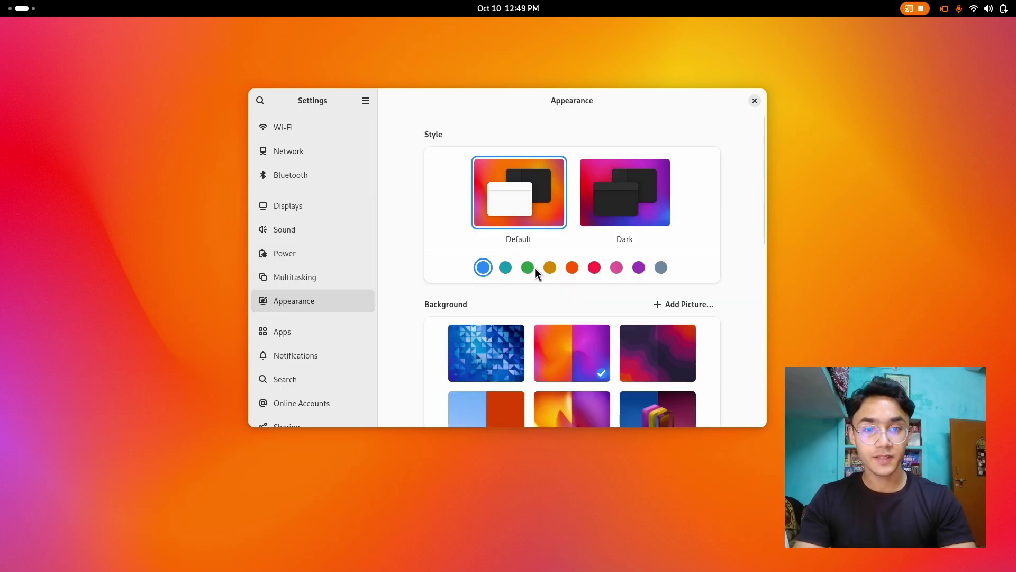
left_click(595, 268)
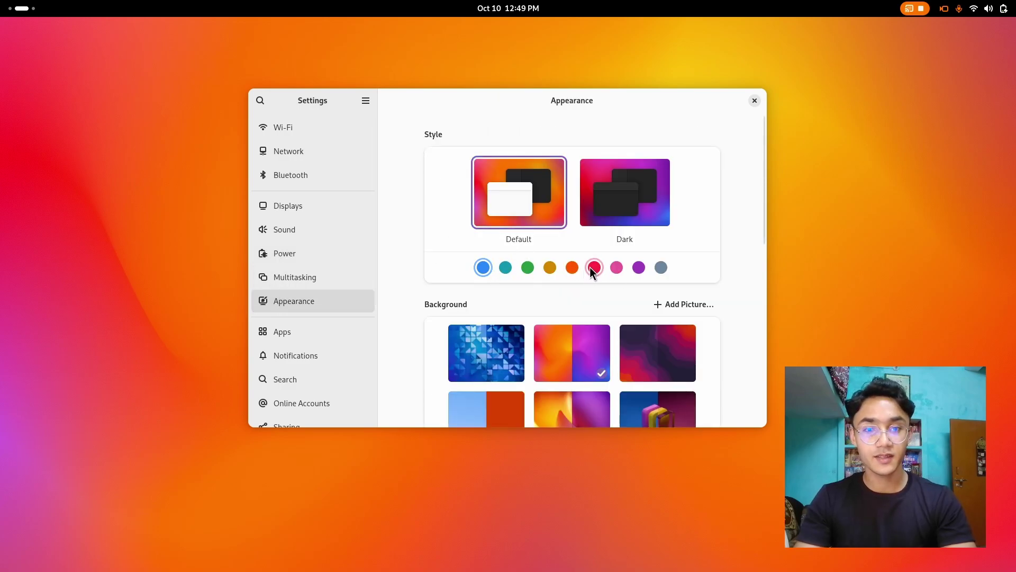
left_click(989, 8)
left_click(989, 8)
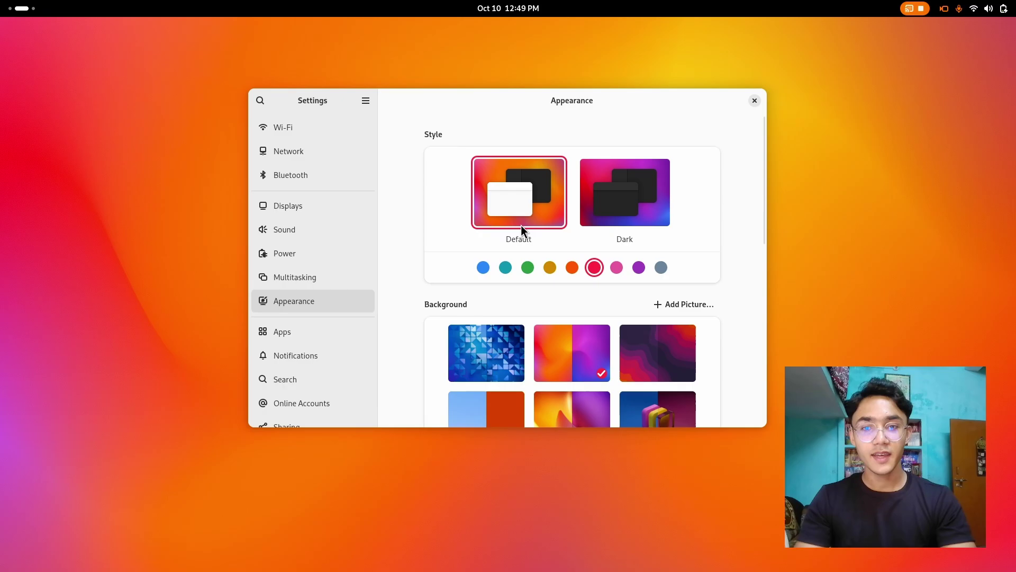
left_click(487, 269)
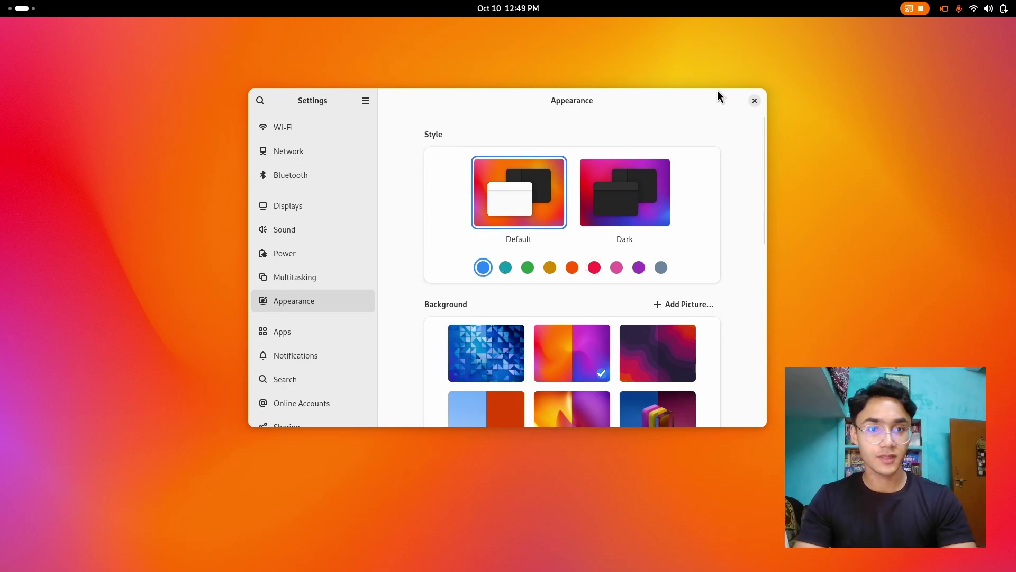
Close Settings, open Chrome, search 'orchis gtk theme' and download the Orchis-theme repository as a ZIP.
left_click(755, 100)
key("super")
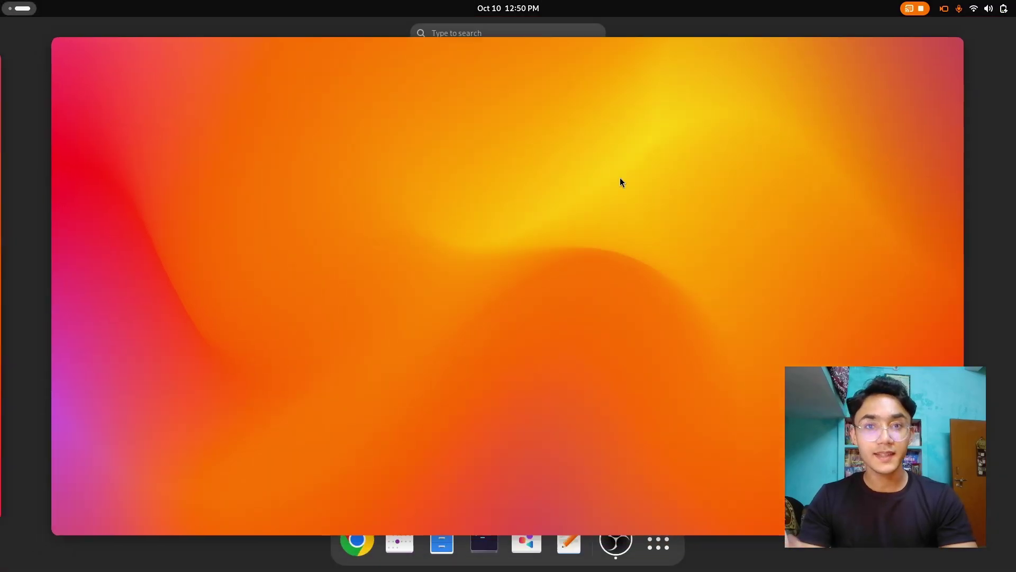
left_click(357, 539)
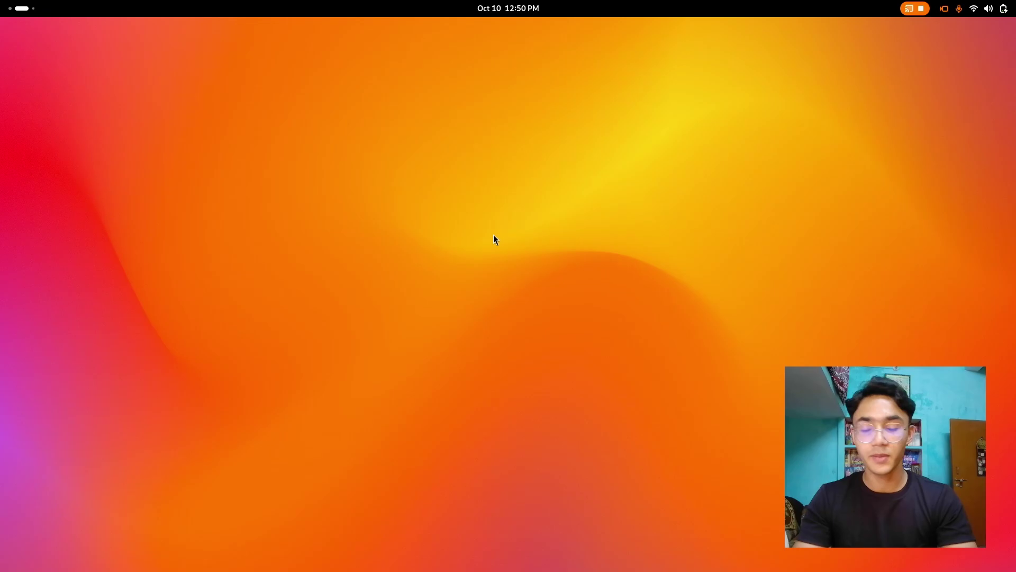
type("gnome")
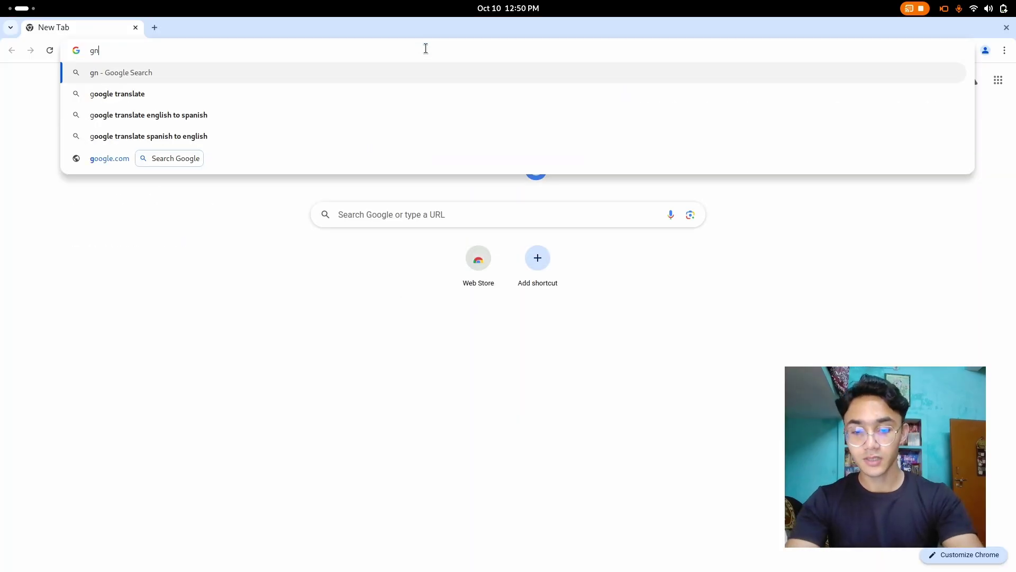
key("BackSpace")
key("BackSpace")
key("BackSpace")
key("BackSpace")
key("BackSpace")
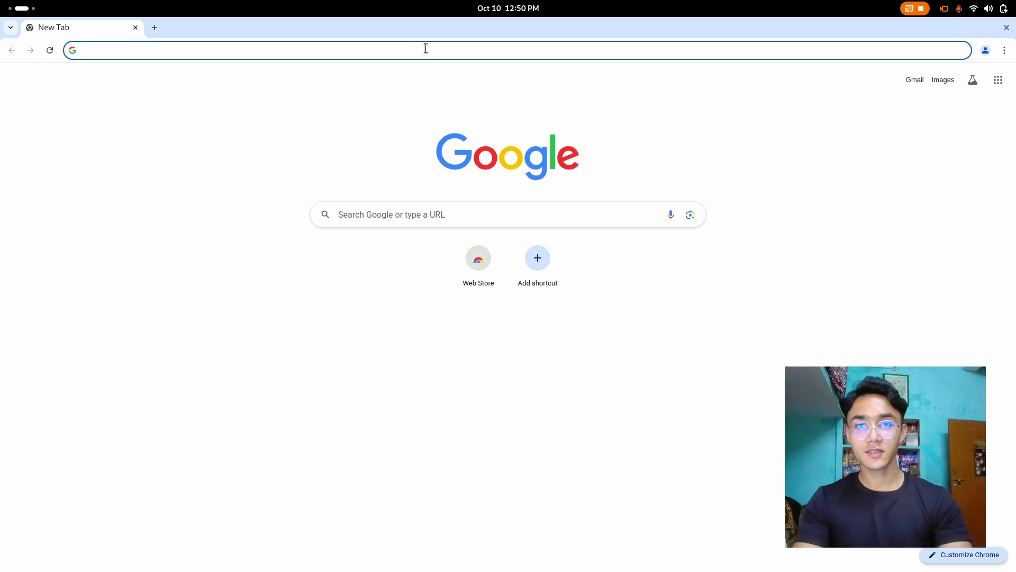
type("orch")
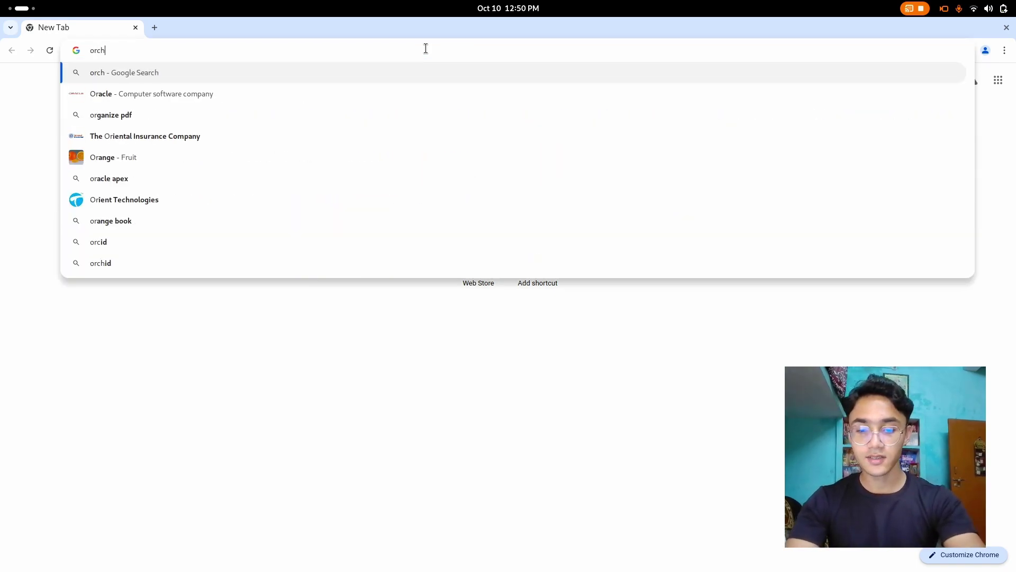
type("is gtk theme")
key("Return")
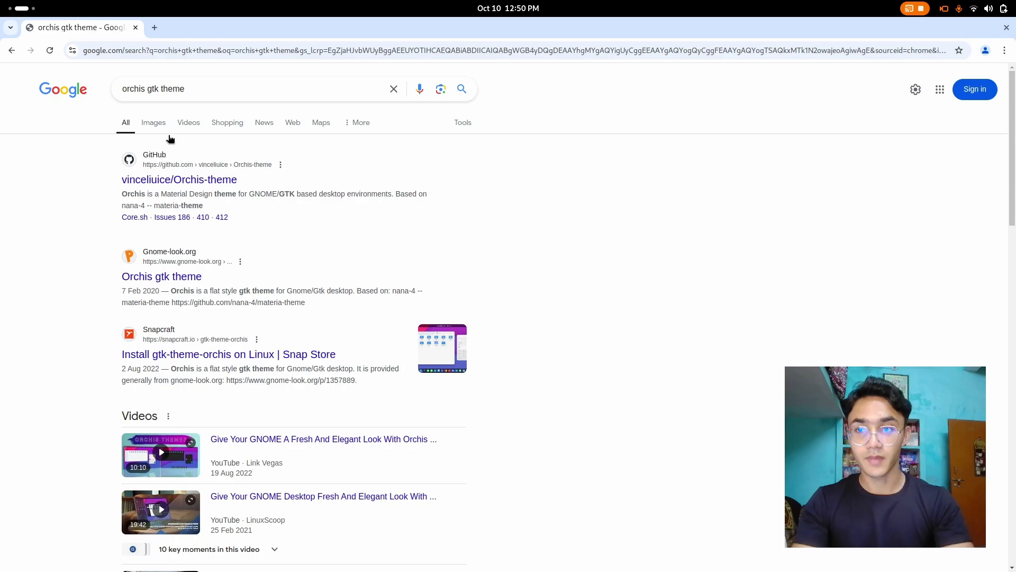
left_click(164, 180)
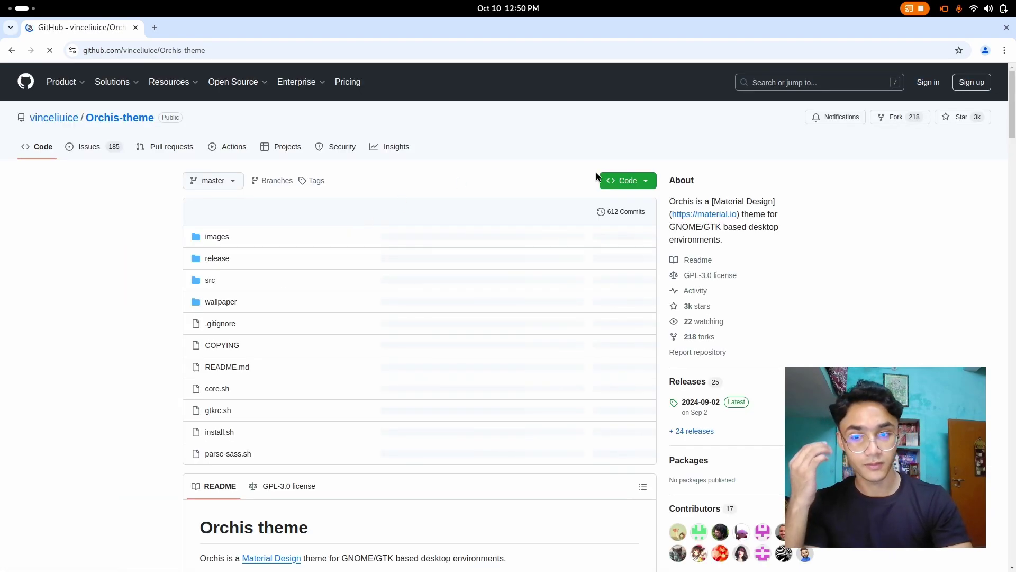
left_click(654, 183)
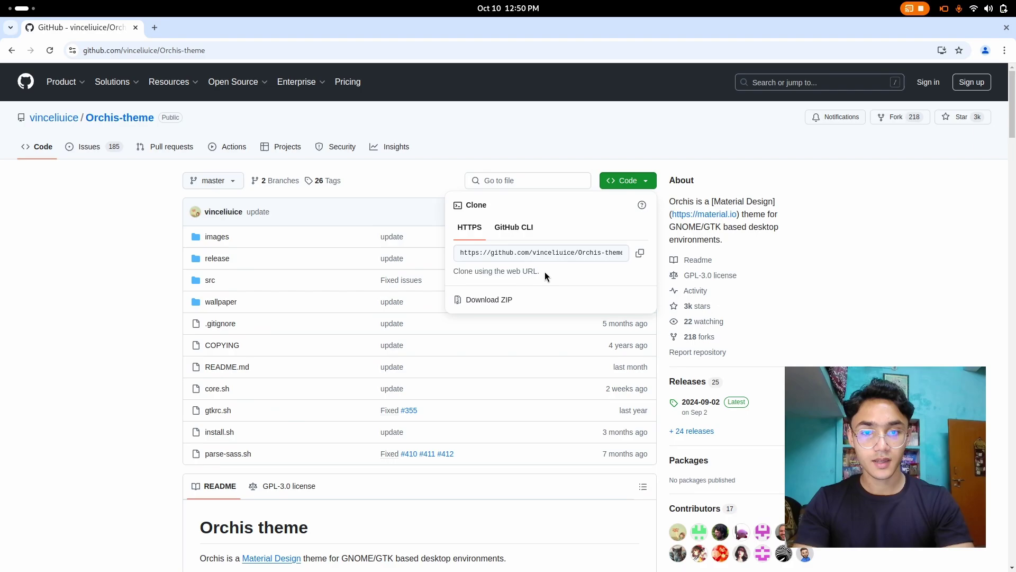
left_click(513, 304)
Search for Papirus and download the papirus-icon-theme GitHub repository as a ZIP.
left_click(401, 48)
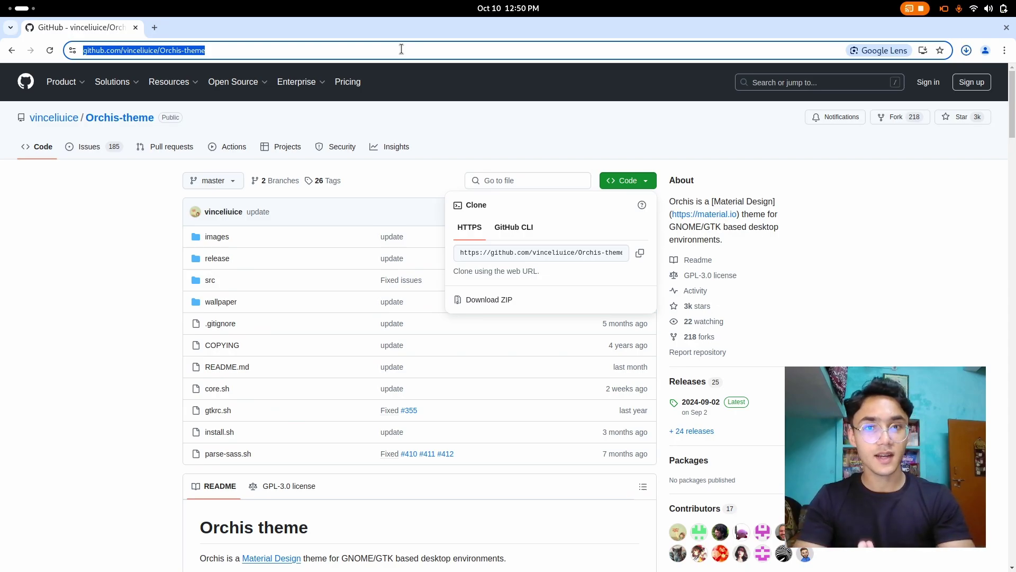
type("pap")
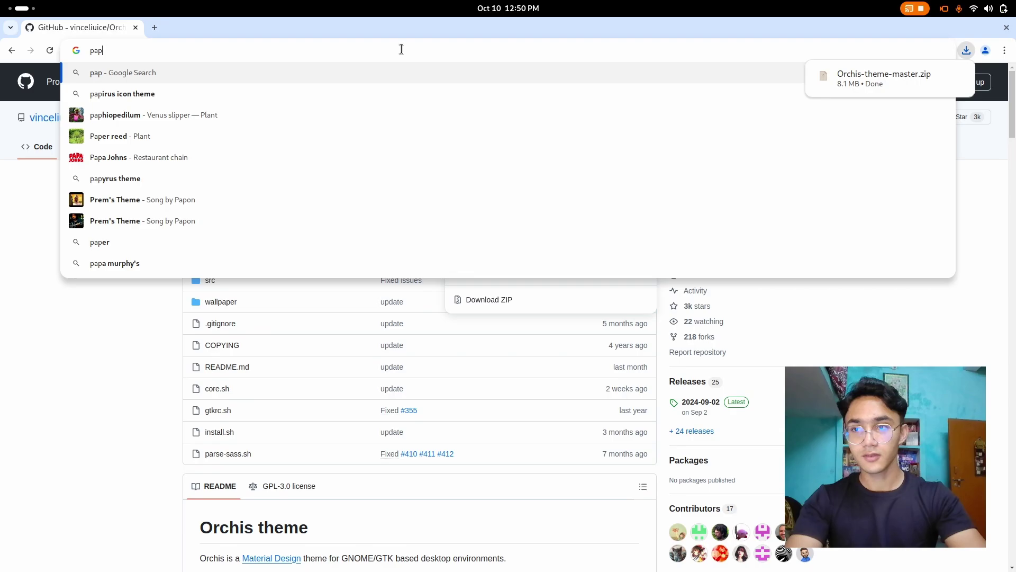
key("Down")
key("Return")
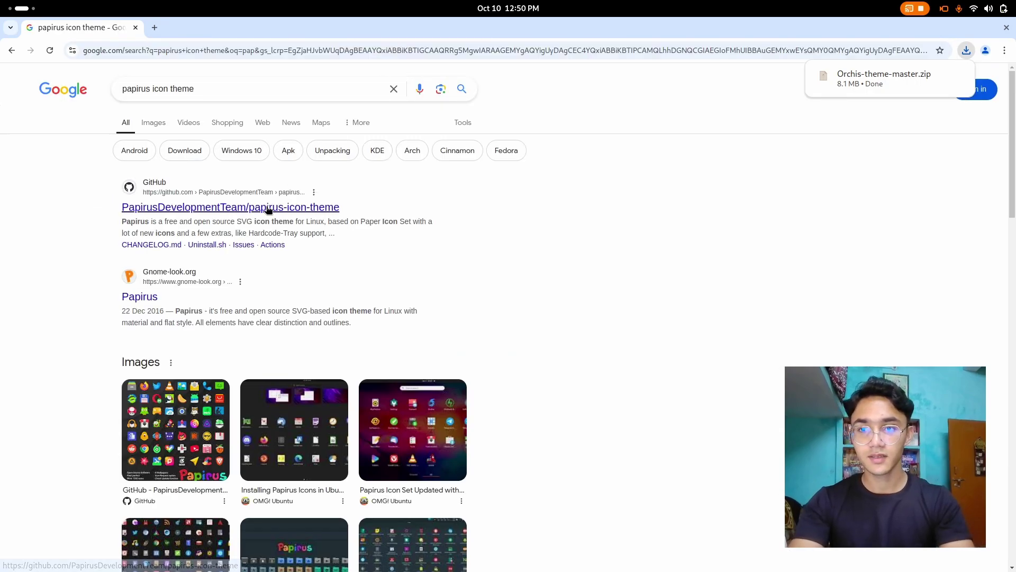
left_click(269, 207)
left_click(634, 181)
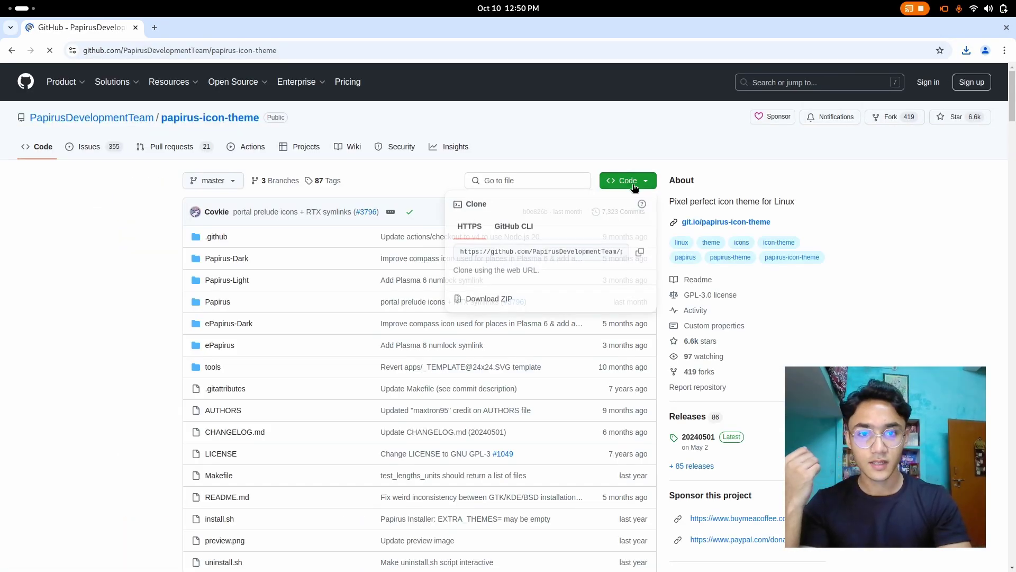
left_click(541, 300)
left_click(470, 50)
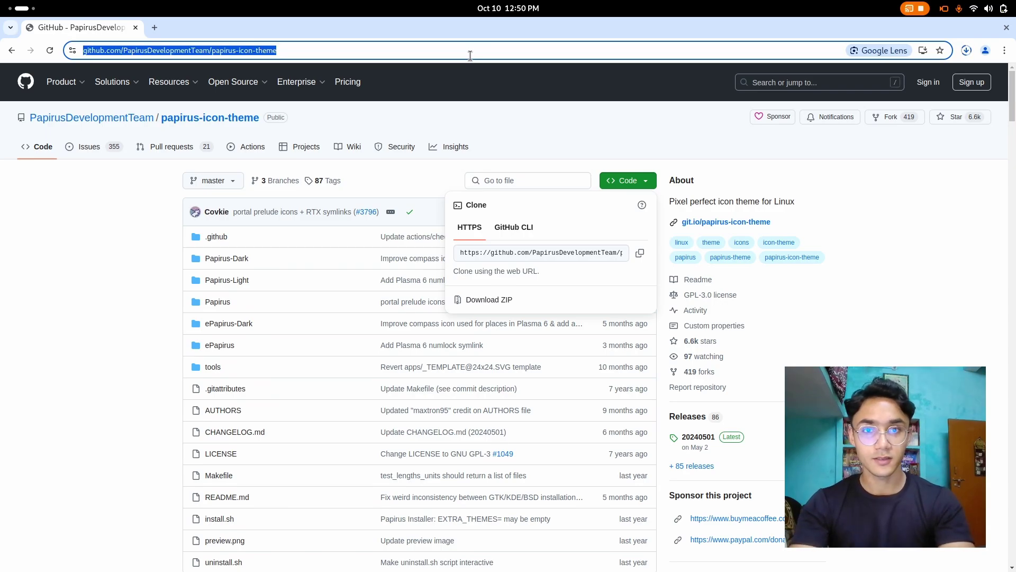
Find the Bibata_Cursor GitHub repository and copy its paru install command.
type("bibata")
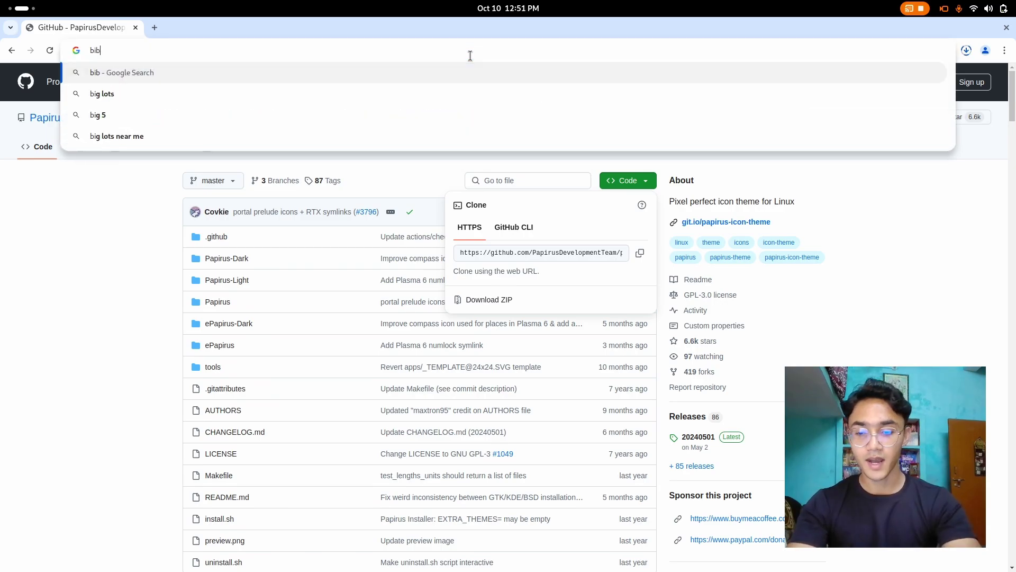
key("Down")
key("Return")
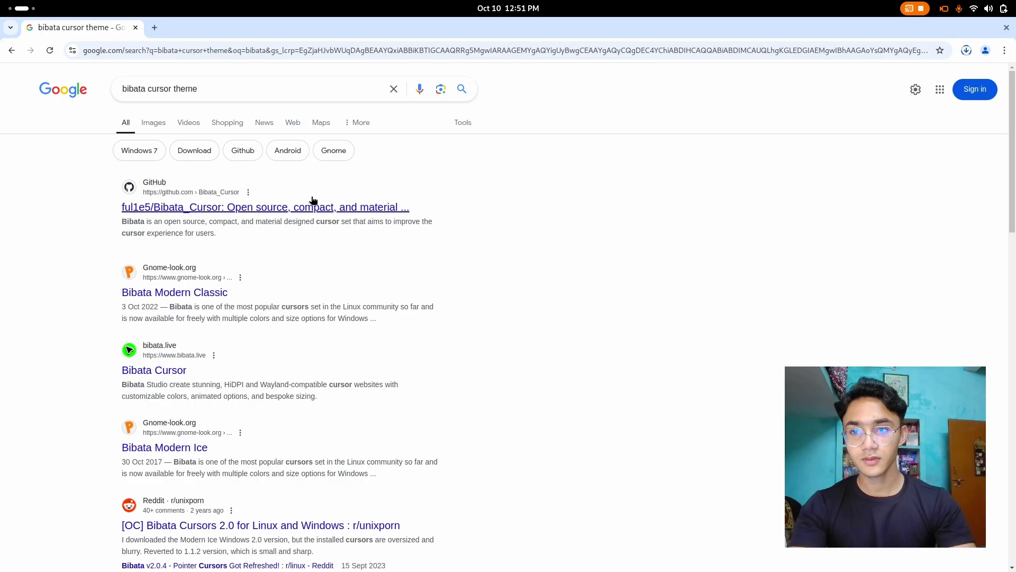
left_click(300, 212)
right_click(268, 182)
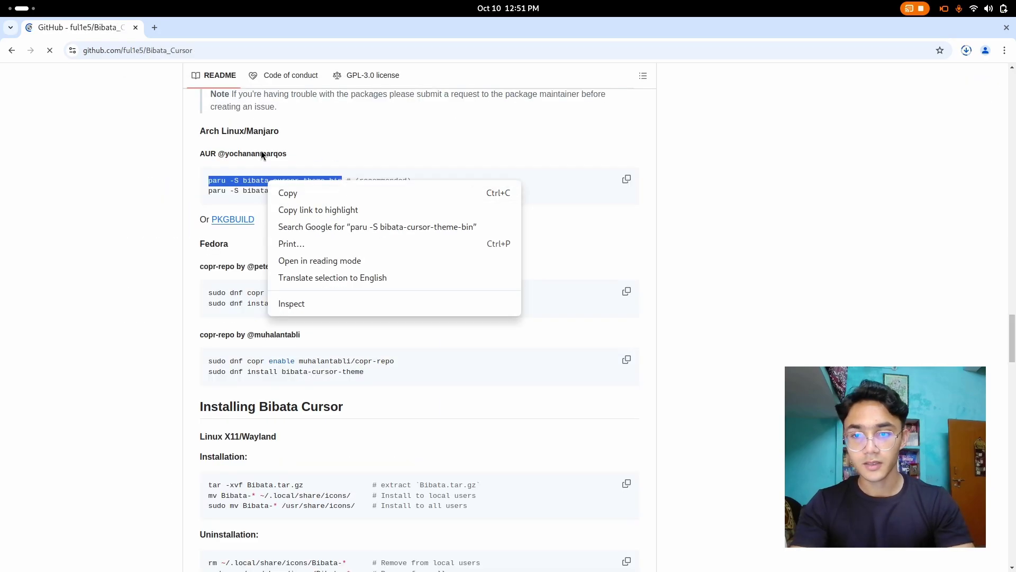
left_click(314, 192)
Run the bibata-cursor-theme-bin paru install in a terminal, accept its changes, then switch to the empty third workspace.
key("super")
left_click(483, 538)
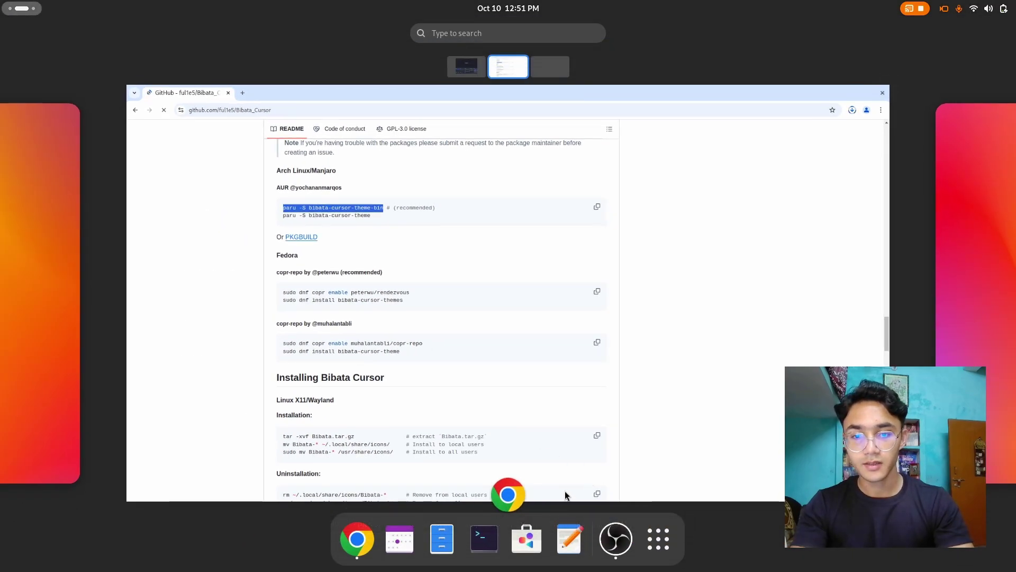
right_click(206, 197)
left_click(210, 191)
key("Return")
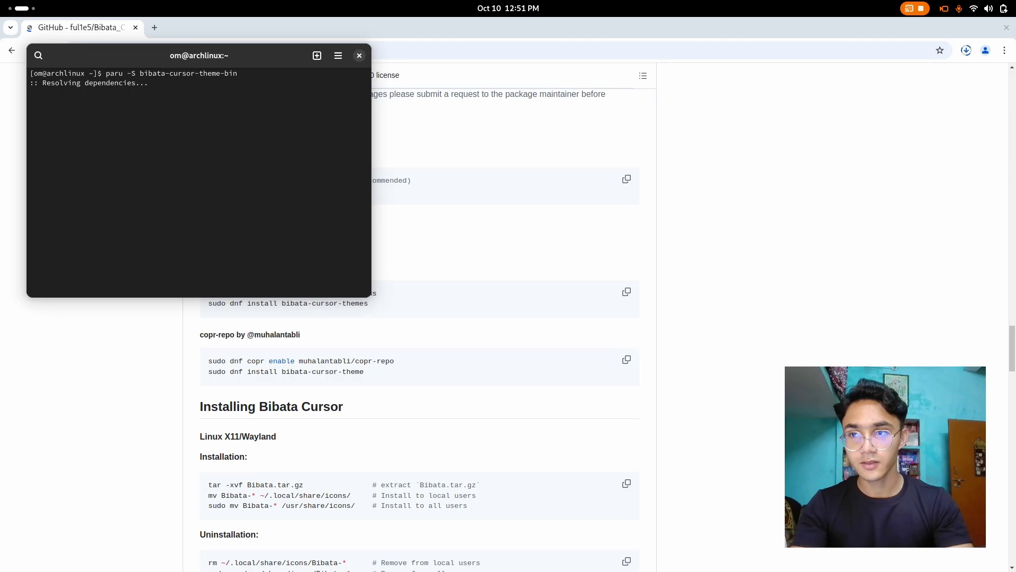
key("Return")
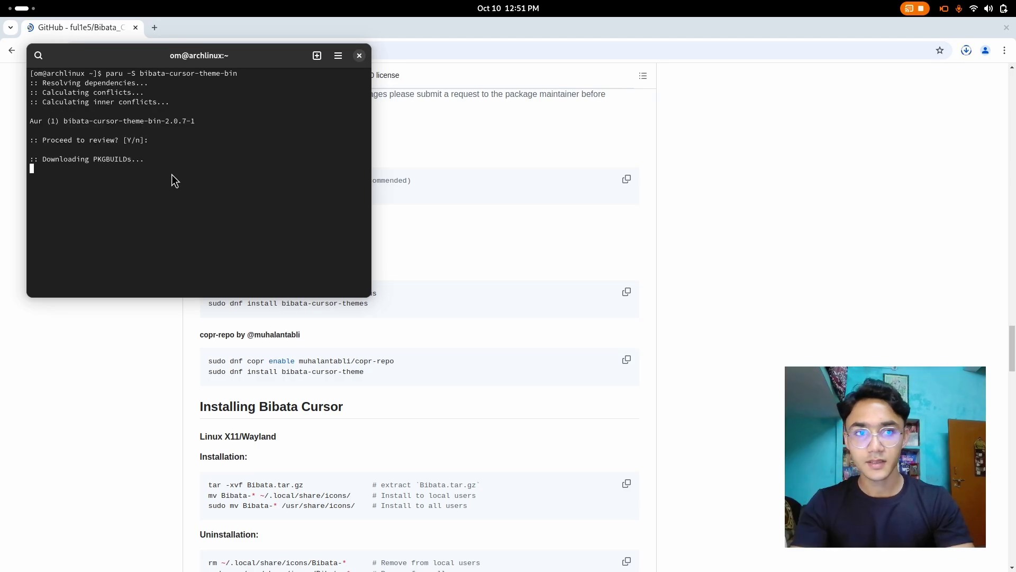
key("Return")
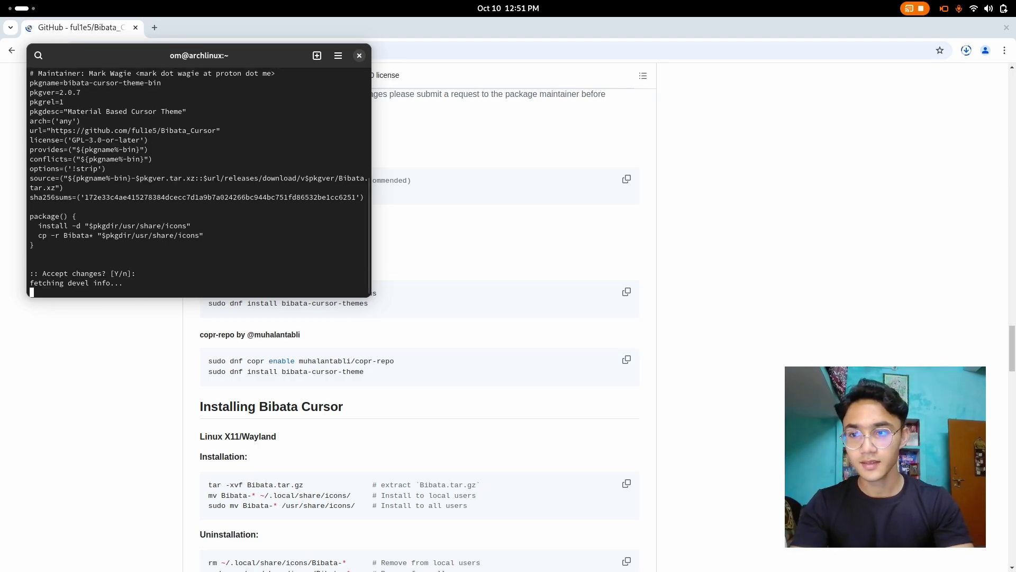
key("super")
key("ctrl+alt+Right")
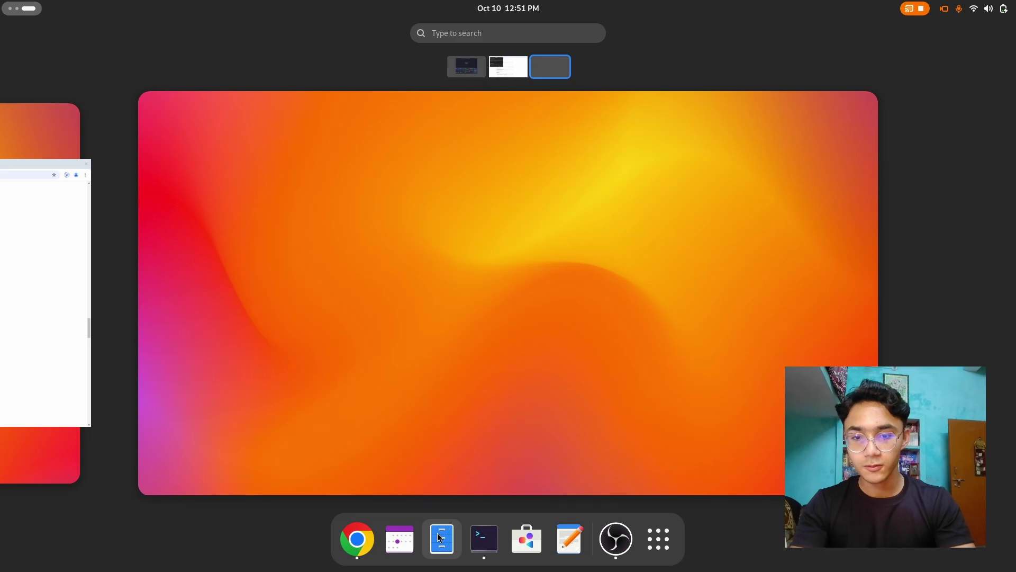
Extract Orchis-theme-master.zip in Downloads and browse into the new Orchis-theme-master folder containing install.sh.
left_click(439, 537)
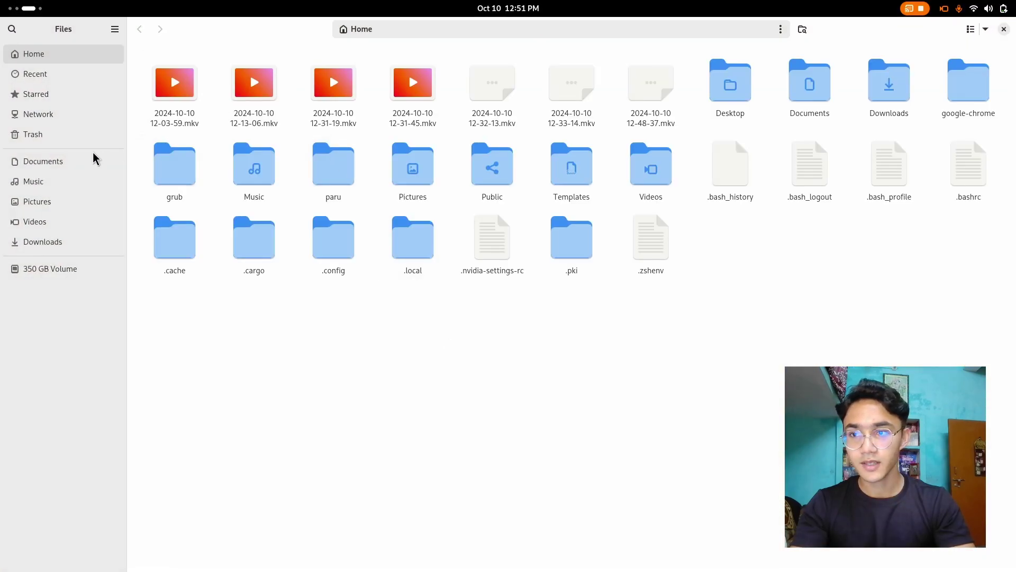
left_click(50, 241)
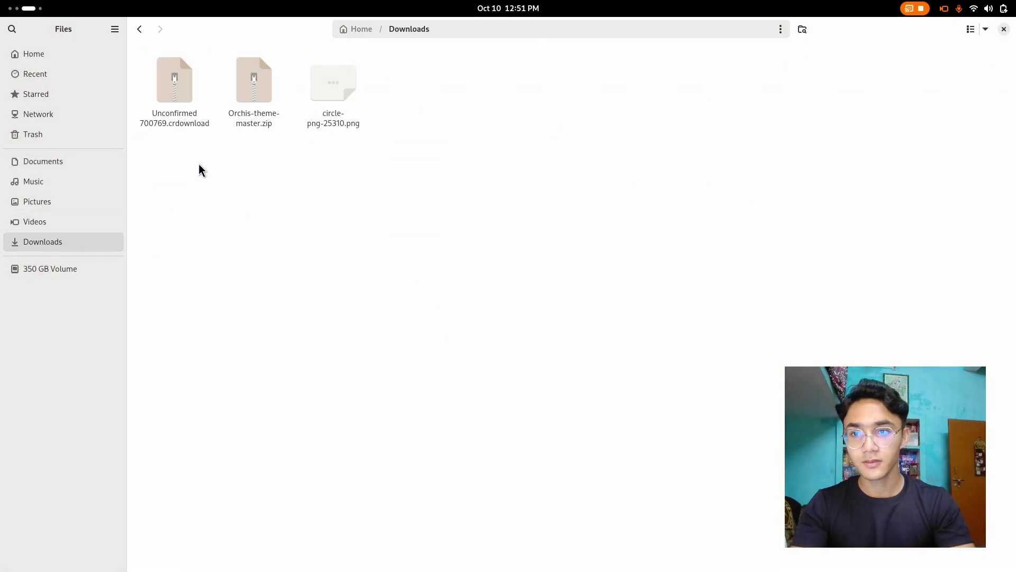
left_click(195, 99)
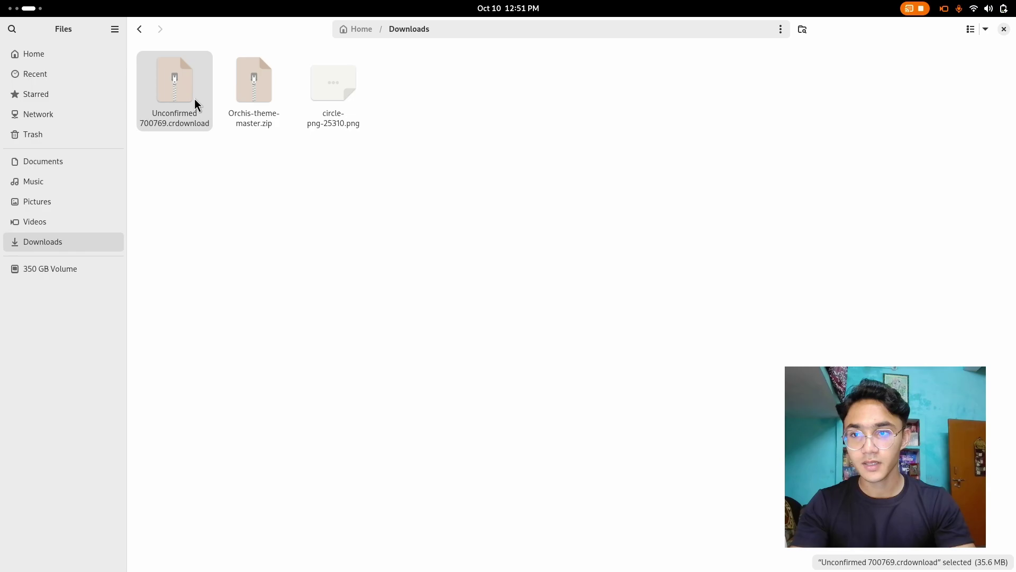
left_click(233, 196)
right_click(252, 91)
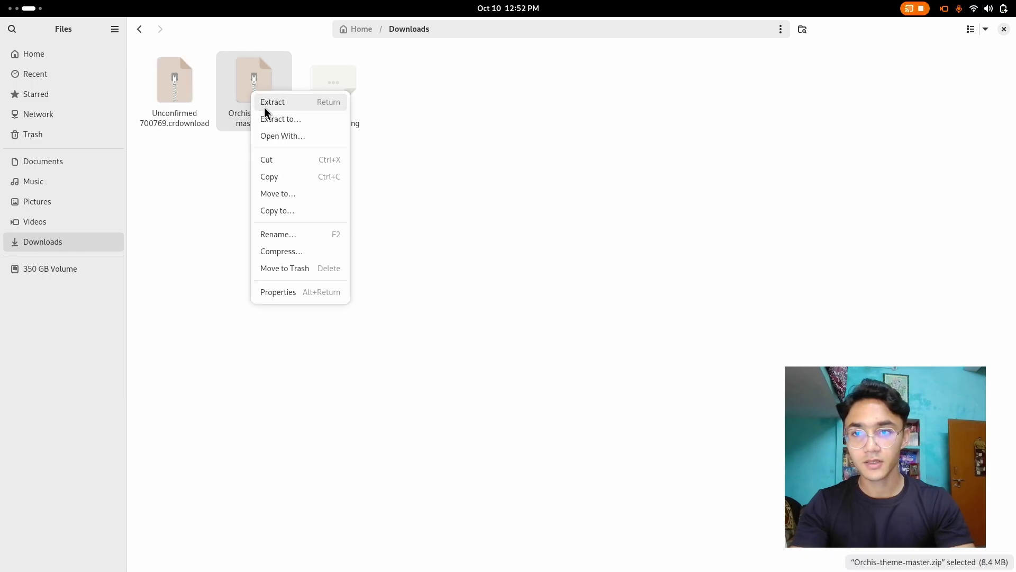
left_click(265, 106)
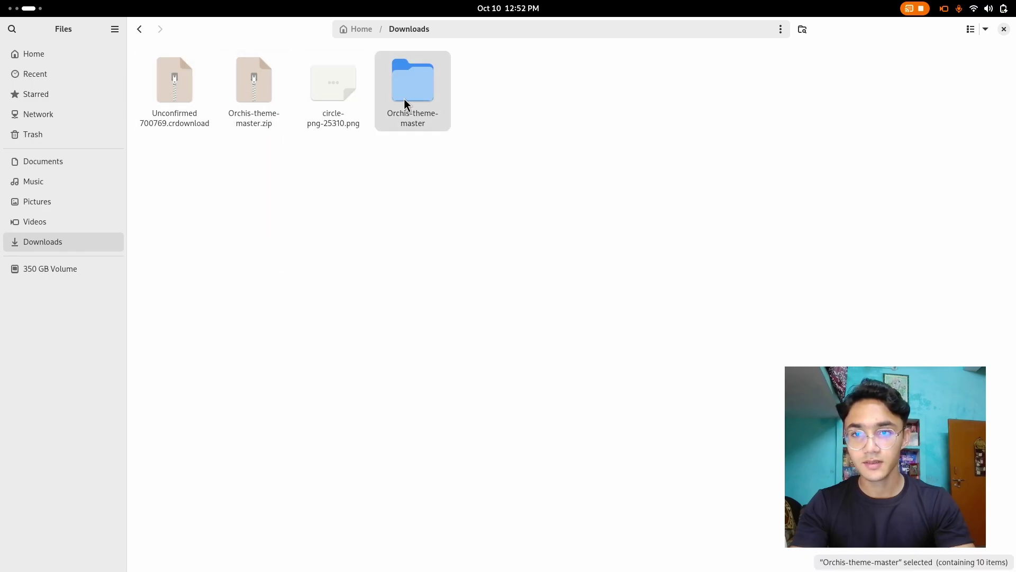
double_click(404, 98)
right_click(526, 189)
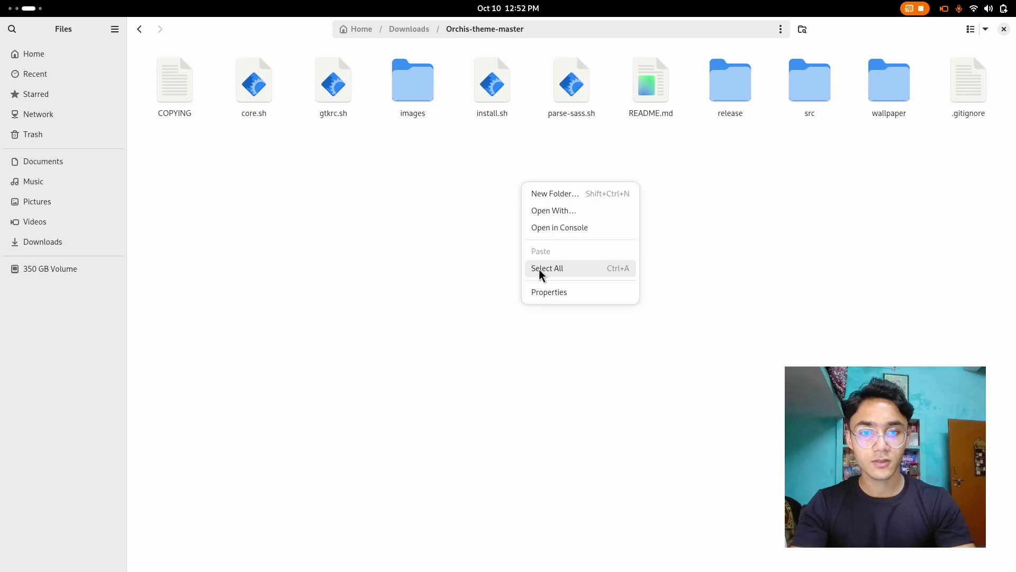
Run ./install.sh -l in a terminal at Orchis-theme-master with the sudo password, then authorise the Bibata install.
left_click(565, 233)
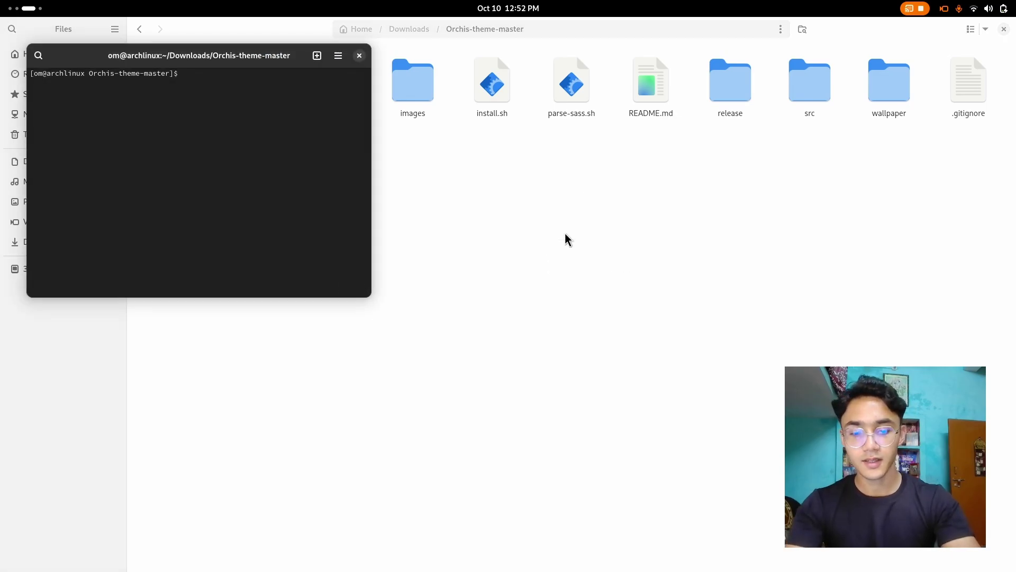
type("./ins")
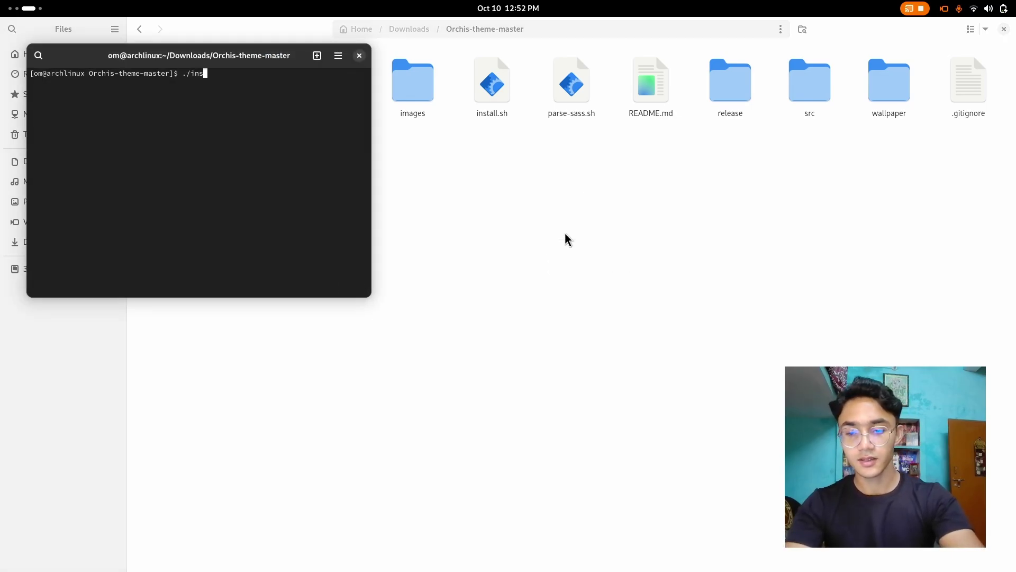
type("tall.sh -l")
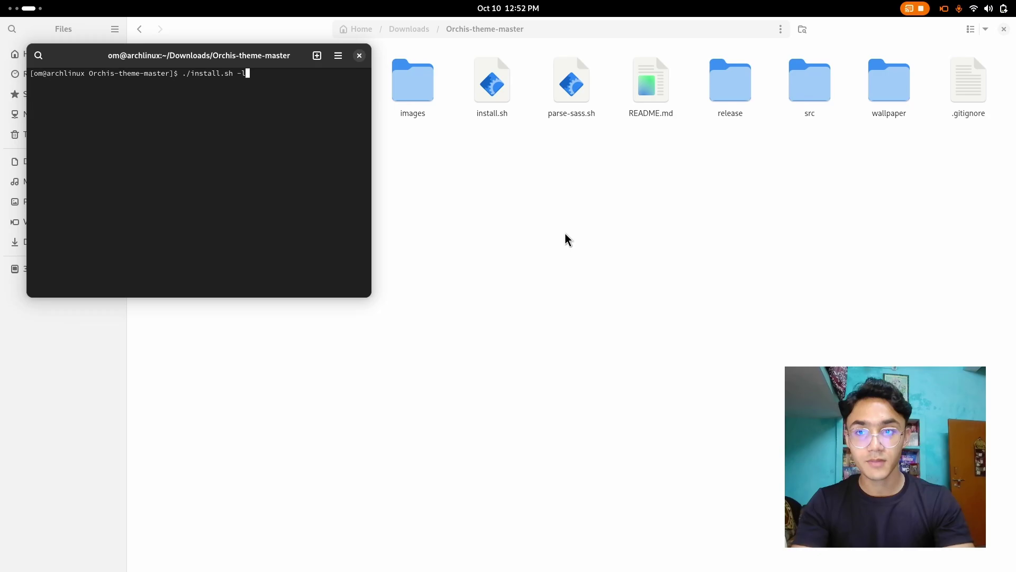
key("Return")
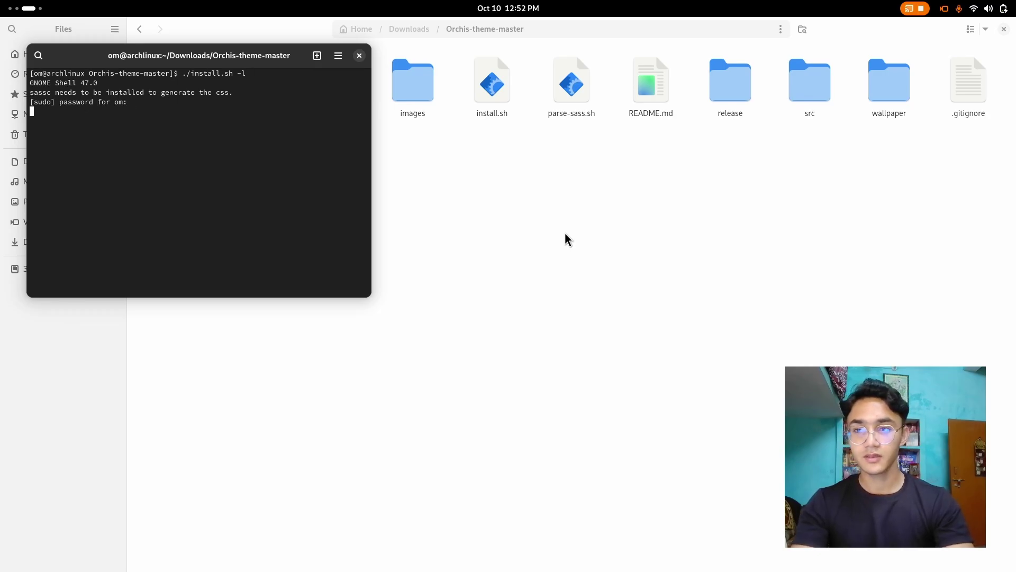
key("Return")
key("Return")
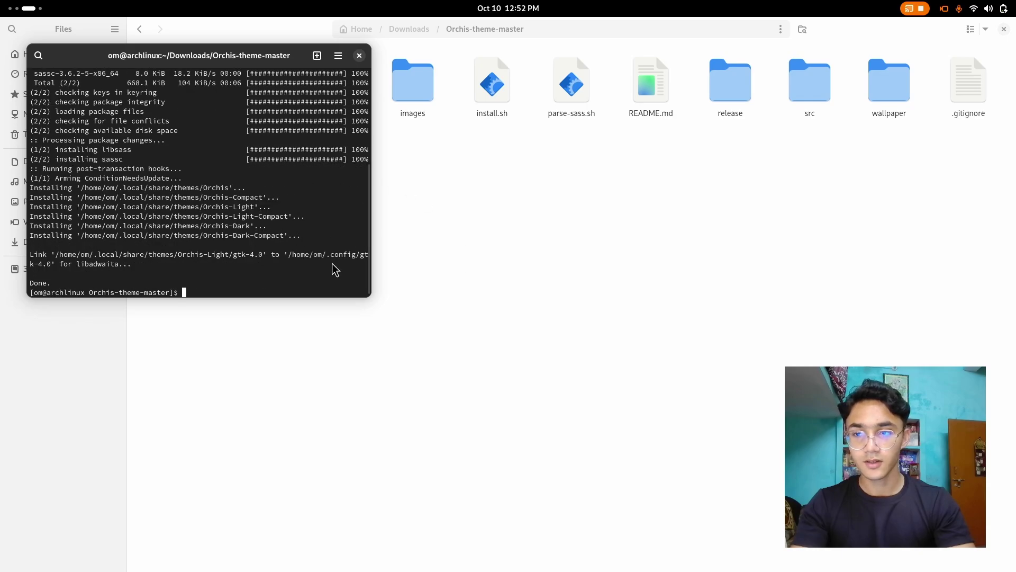
left_click(360, 55)
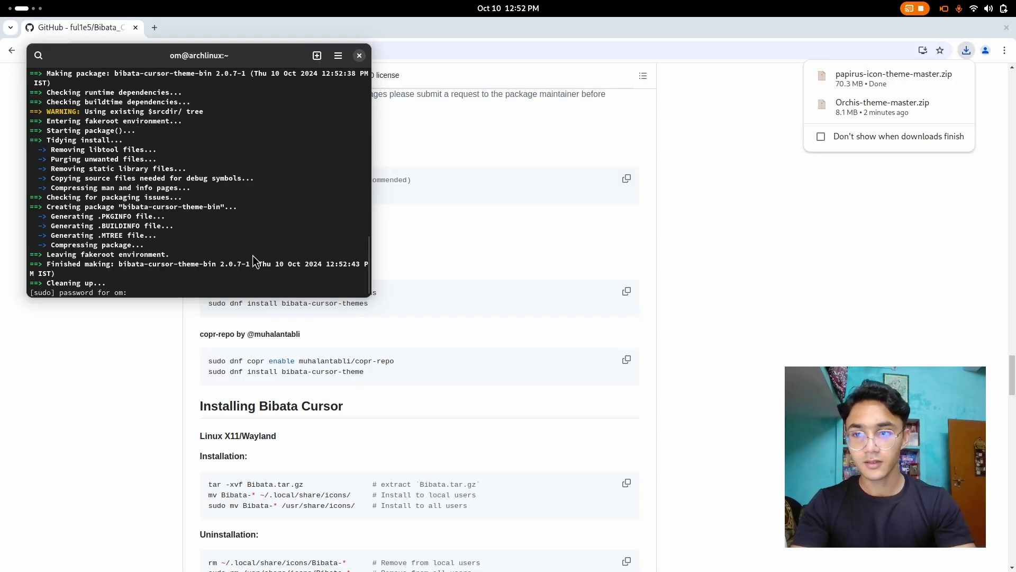
key("Return")
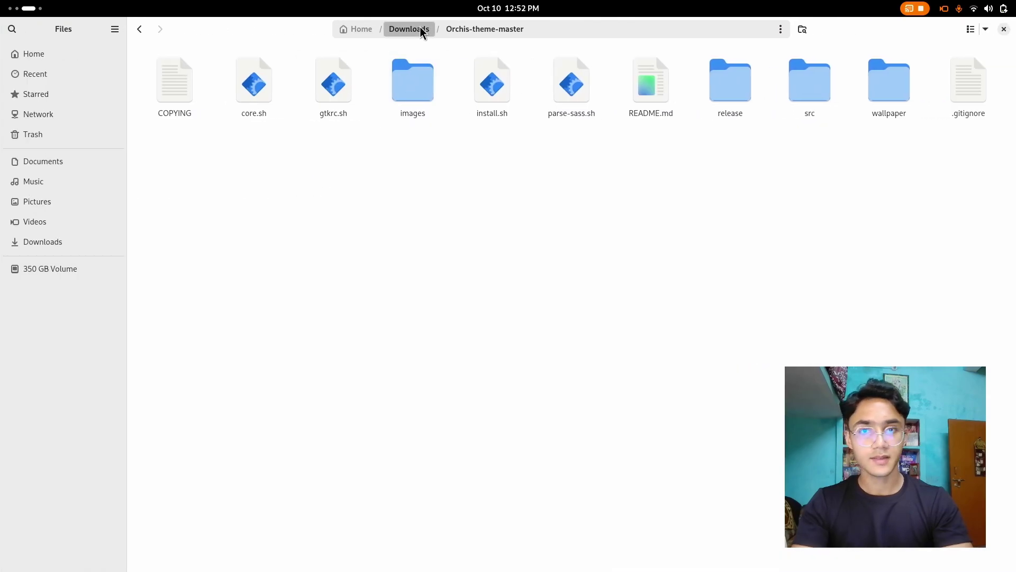
Extract papirus-icon-theme-master.zip in Downloads and run its install.sh as a program.
left_click(410, 30)
right_click(184, 83)
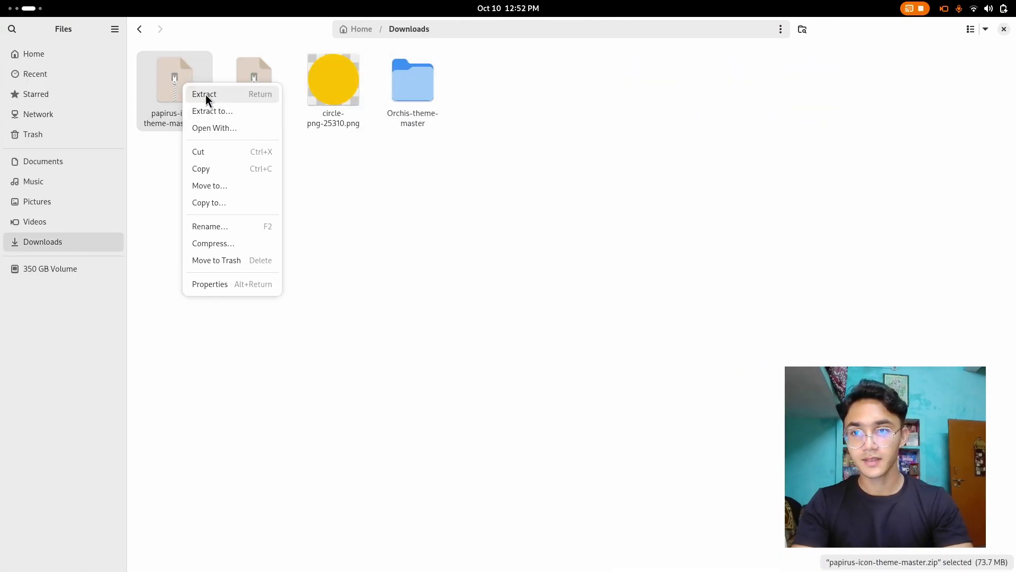
left_click(206, 94)
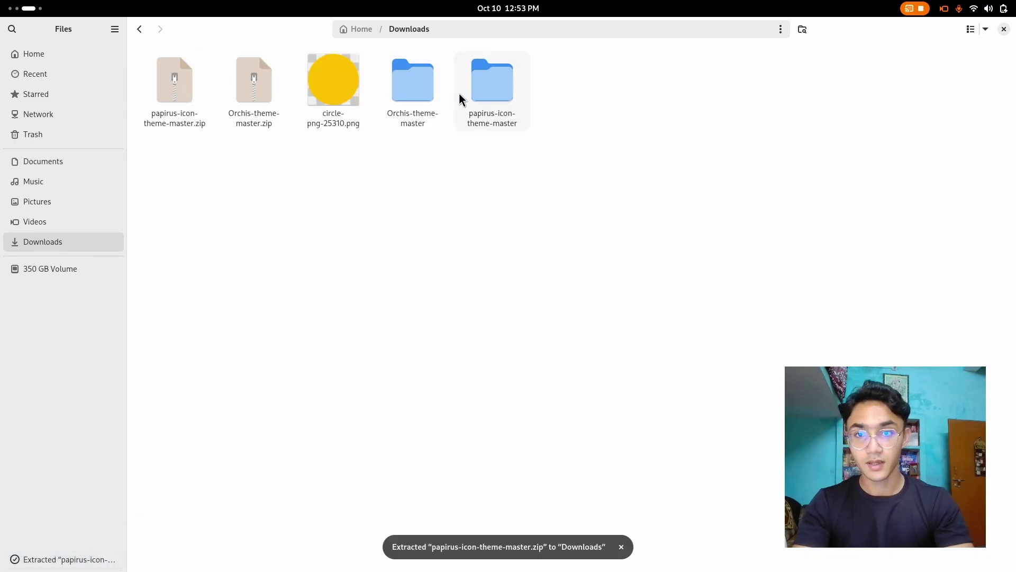
double_click(505, 84)
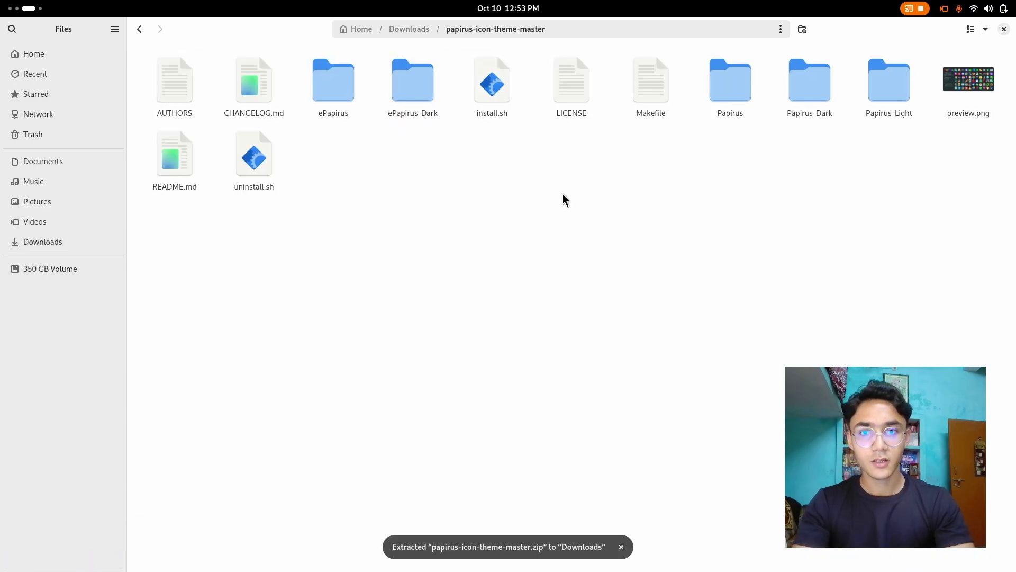
left_click(495, 79)
right_click(491, 91)
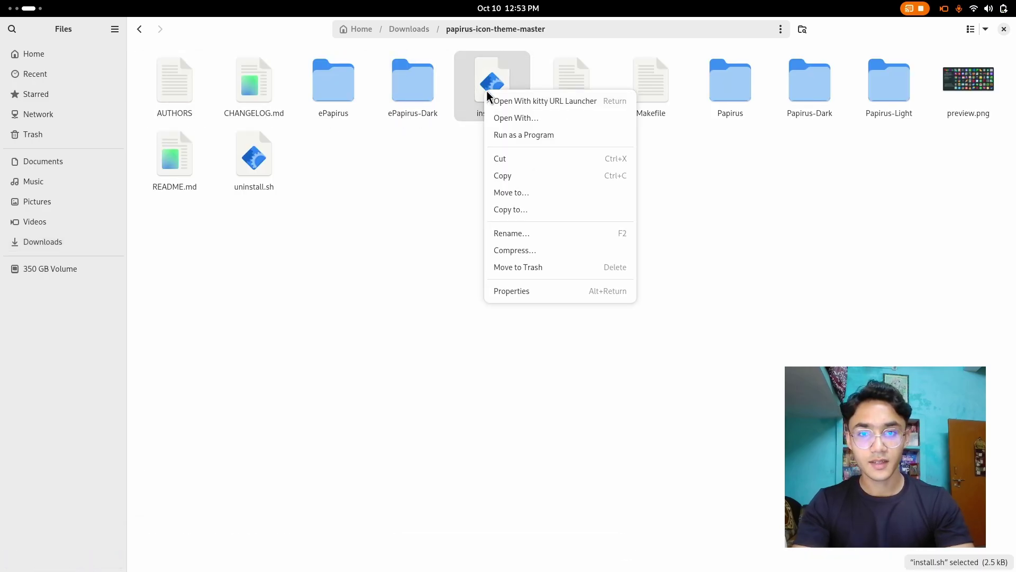
left_click(503, 136)
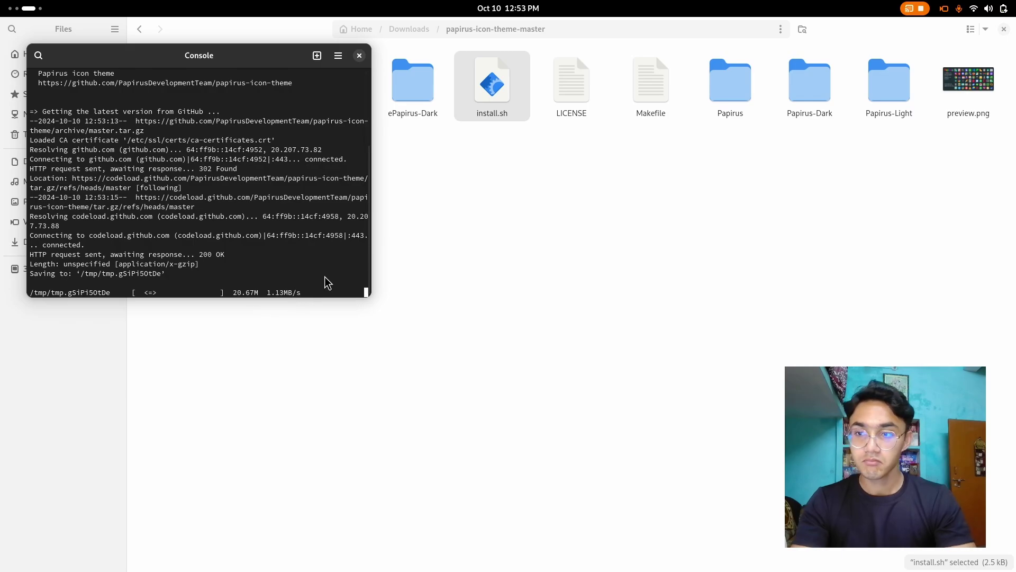
Check the ePapirus and Papirus folders, then close the finished Papirus install terminal.
scroll(131, 151, "up", 4)
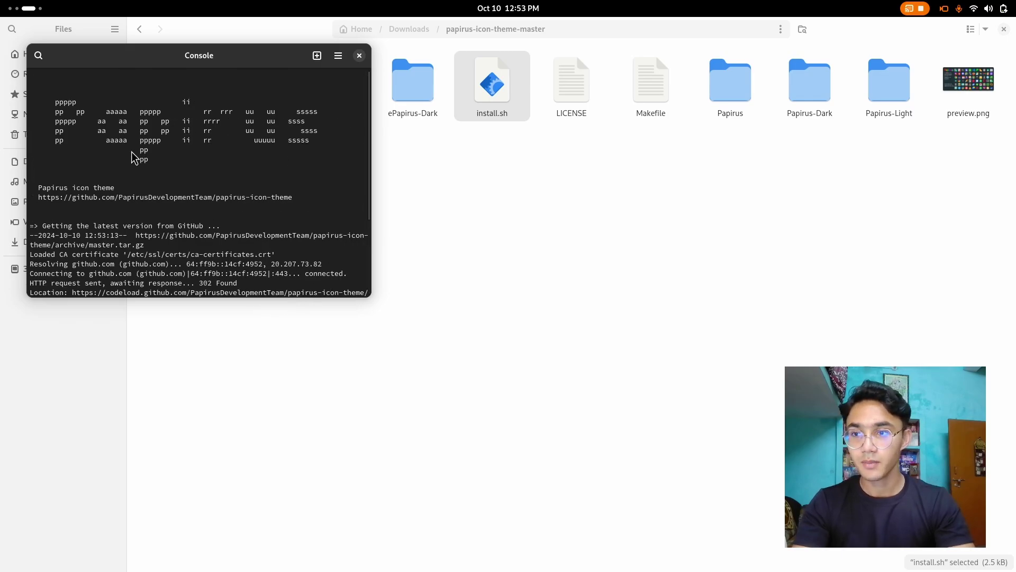
left_click(449, 189)
double_click(316, 71)
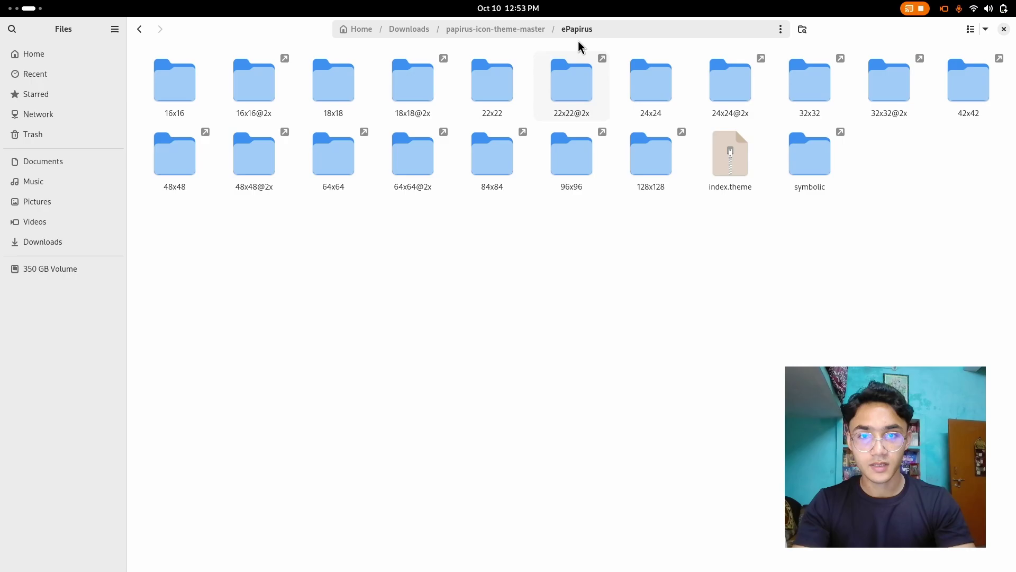
left_click(481, 28)
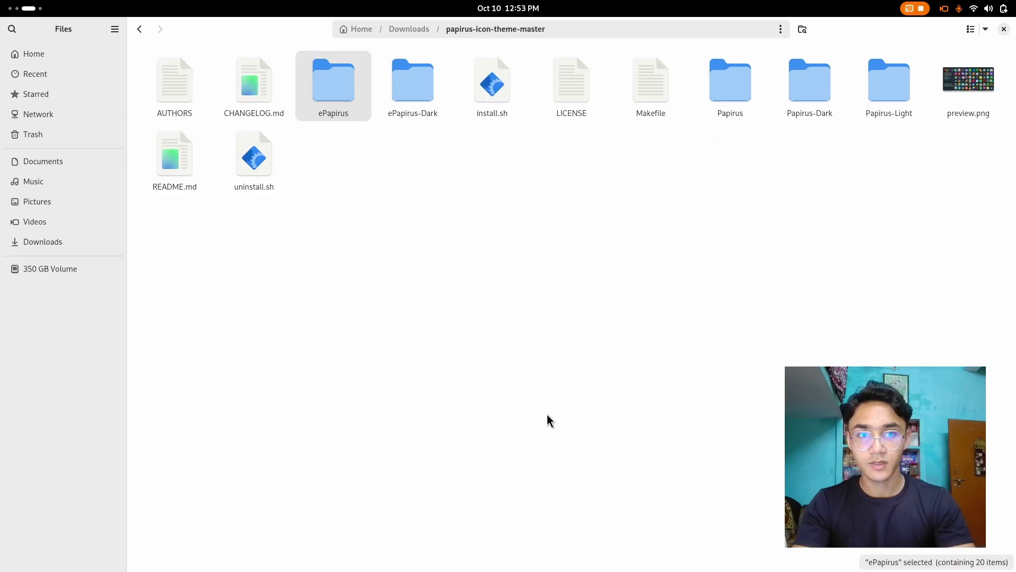
key("super")
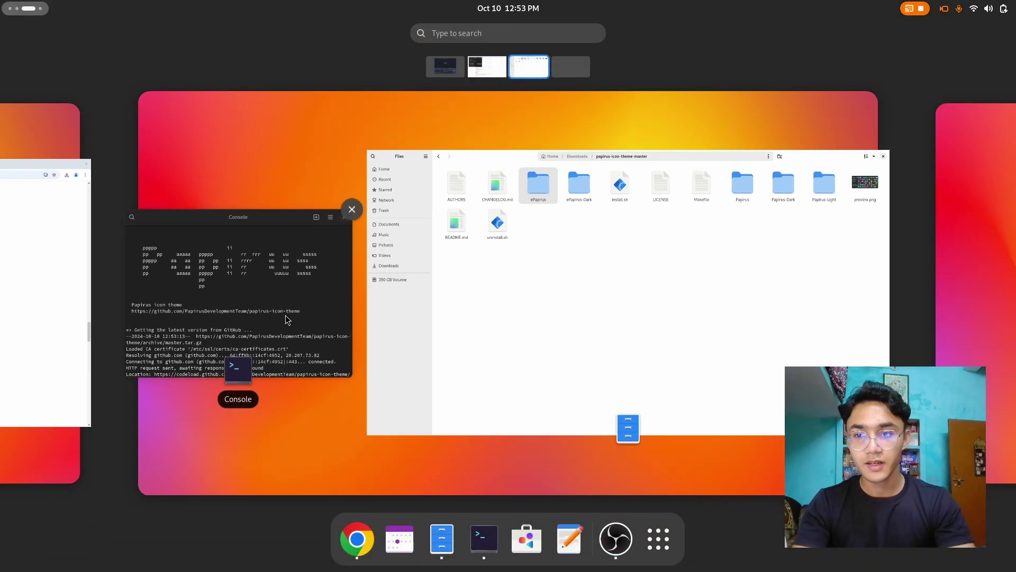
left_click(287, 319)
double_click(731, 79)
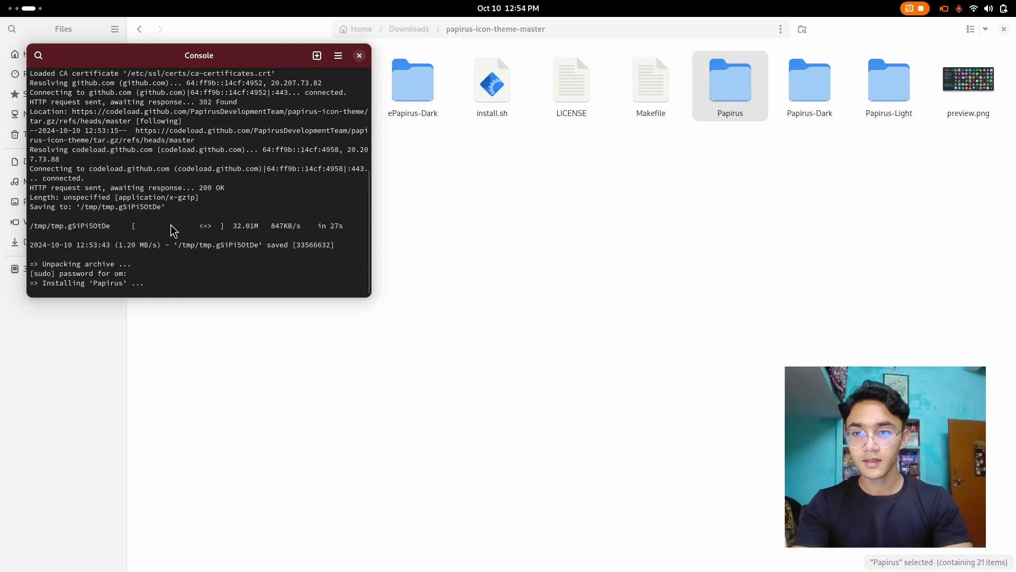
left_click(360, 55)
key("super")
Open a fresh terminal on the empty workspace and reinstall gnome-tweaks with sudo pacman -S.
scroll(841, 231, "down", 1)
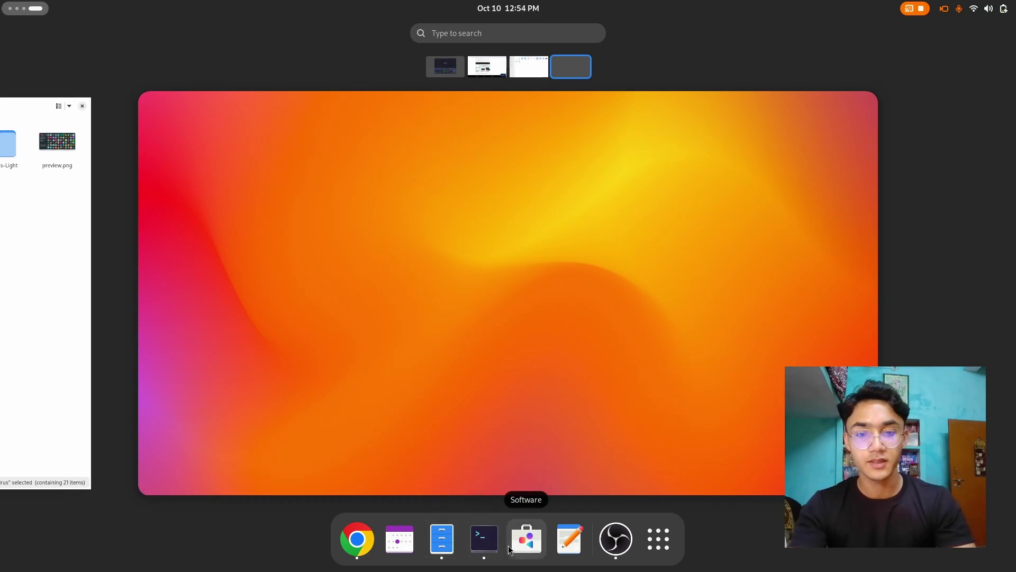
left_click(478, 544)
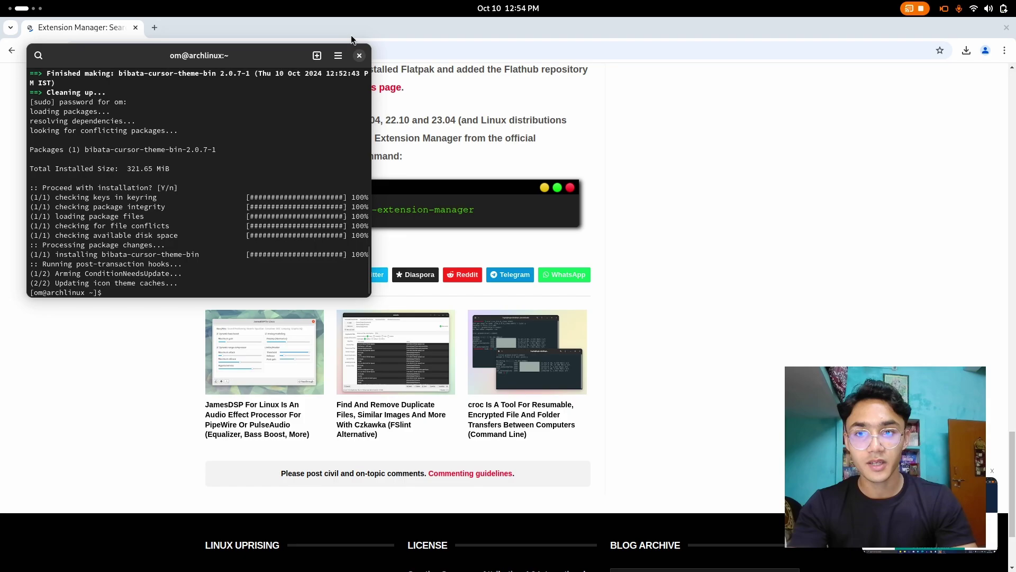
left_click(359, 55)
key("ctrl+alt+Right")
key("ctrl+alt+Right")
key("super")
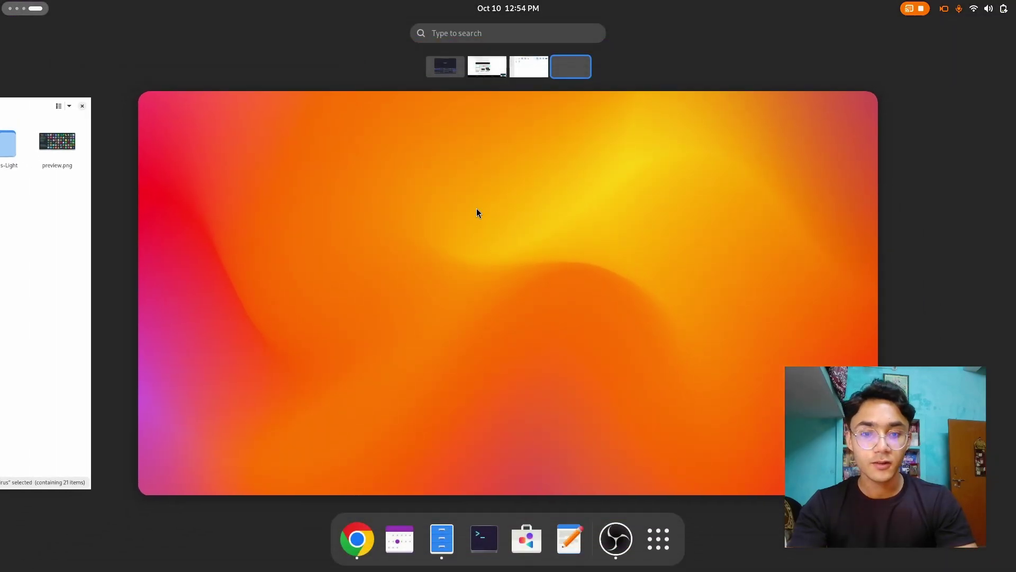
left_click(482, 539)
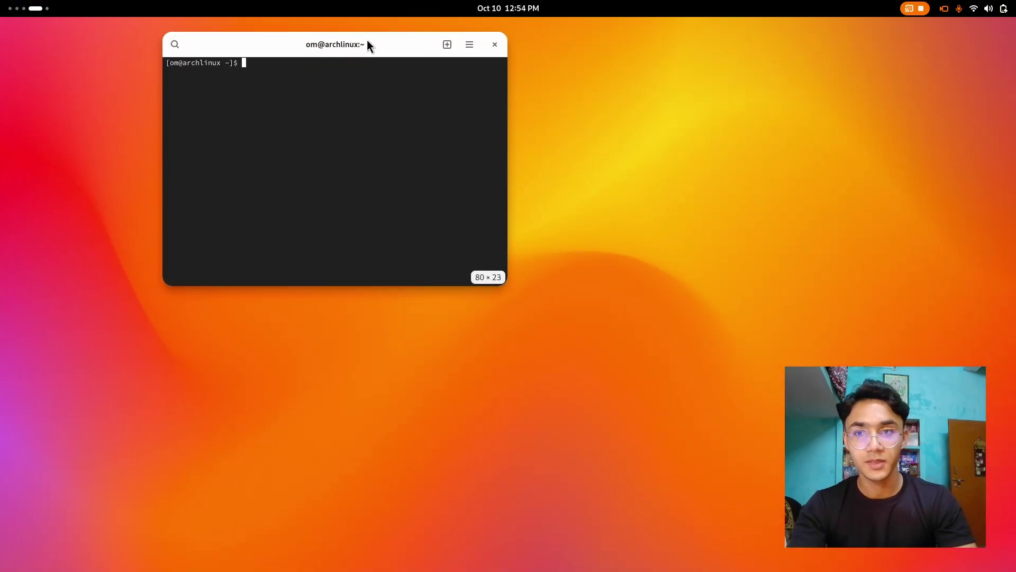
left_click_drag(344, 46, 523, 126)
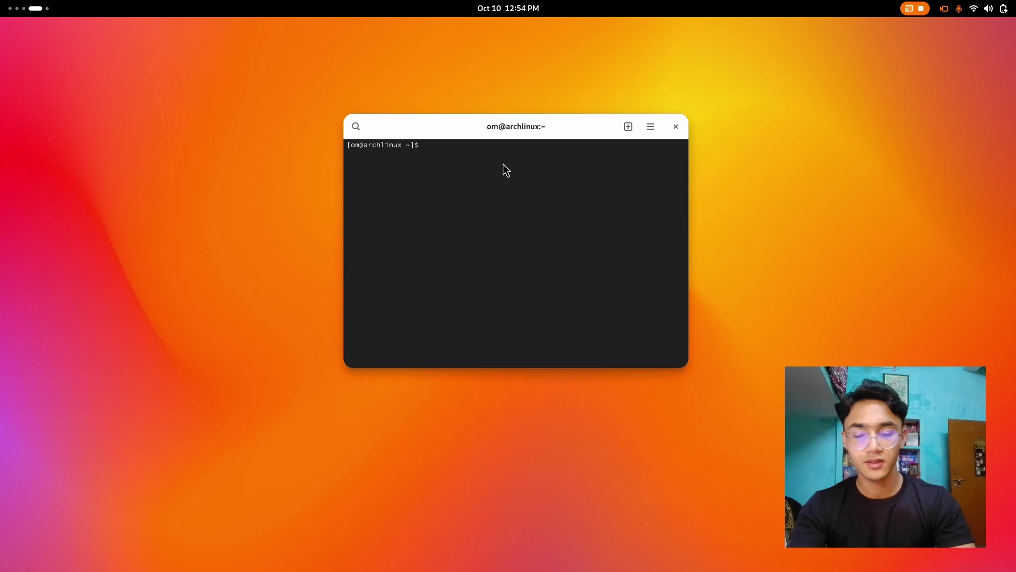
type("sudo pacman -S gnome-twe")
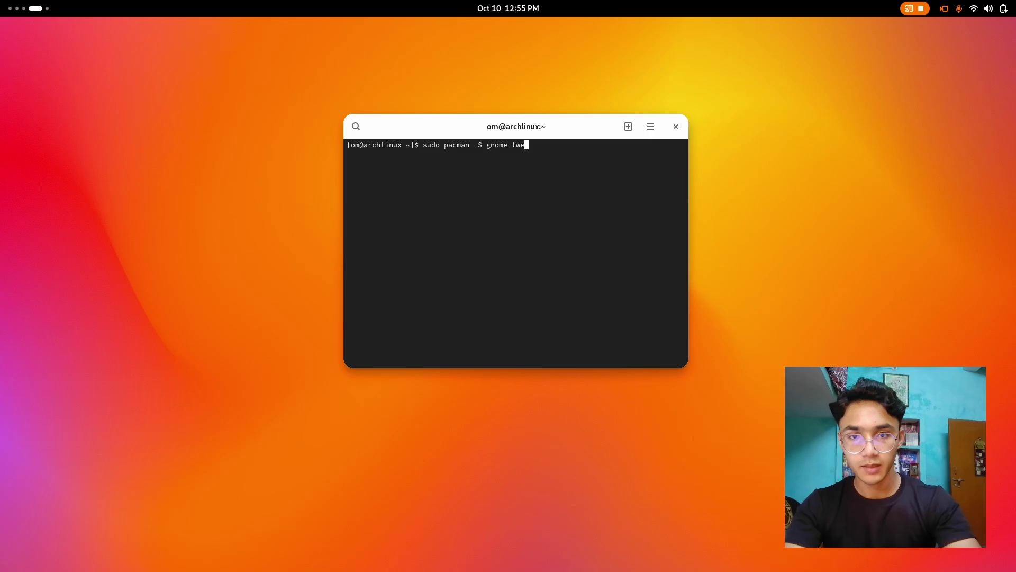
key("Return")
key("Return")
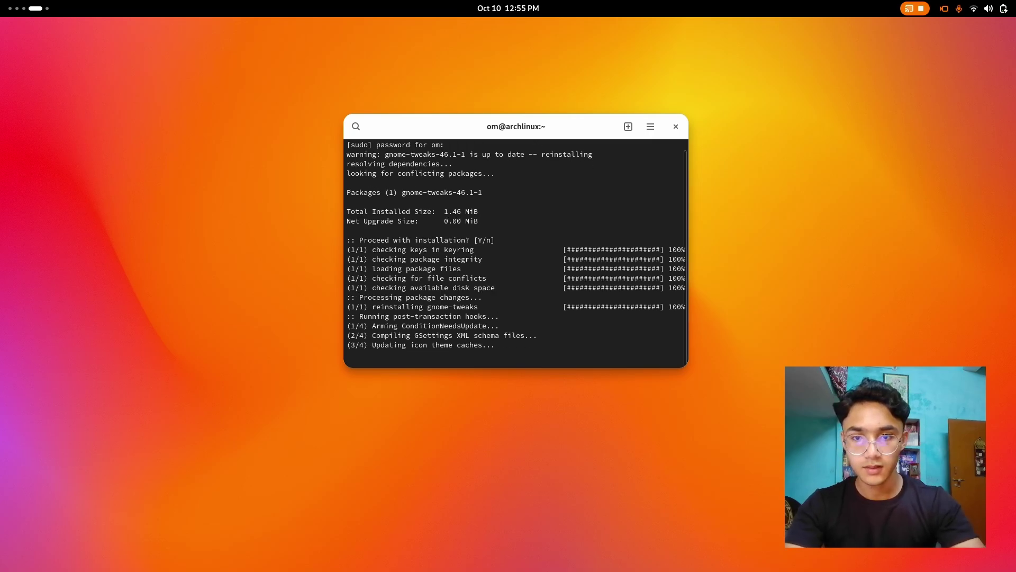
Try installing gnome-extension-manager with sudo pacman -S, then with paru -S; neither finds it.
key("Up")
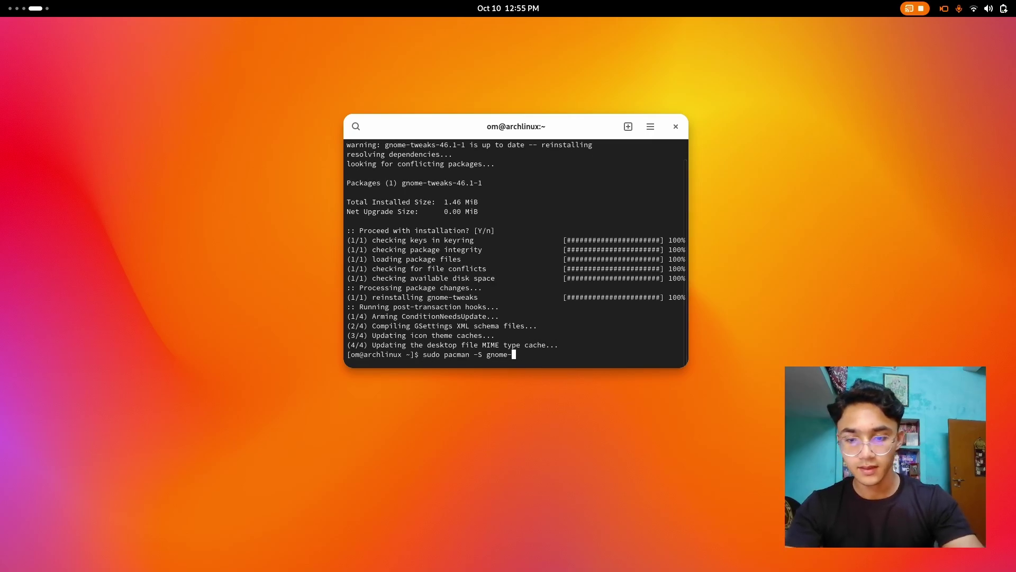
type("extension")
key("Return")
key("Up")
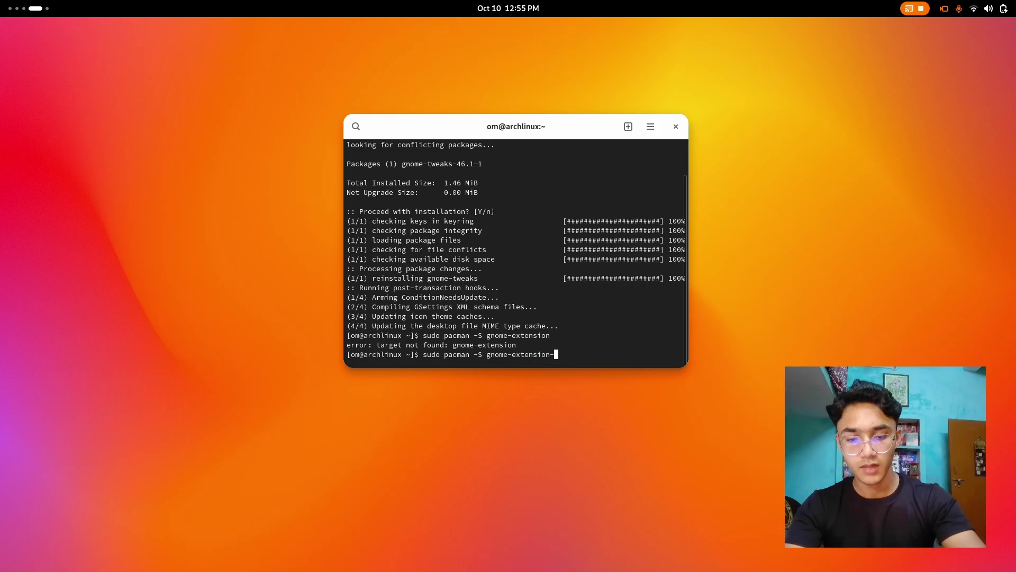
type("-manager")
key("Return")
key("Up")
key("ctrl+Left")
key("ctrl+Left")
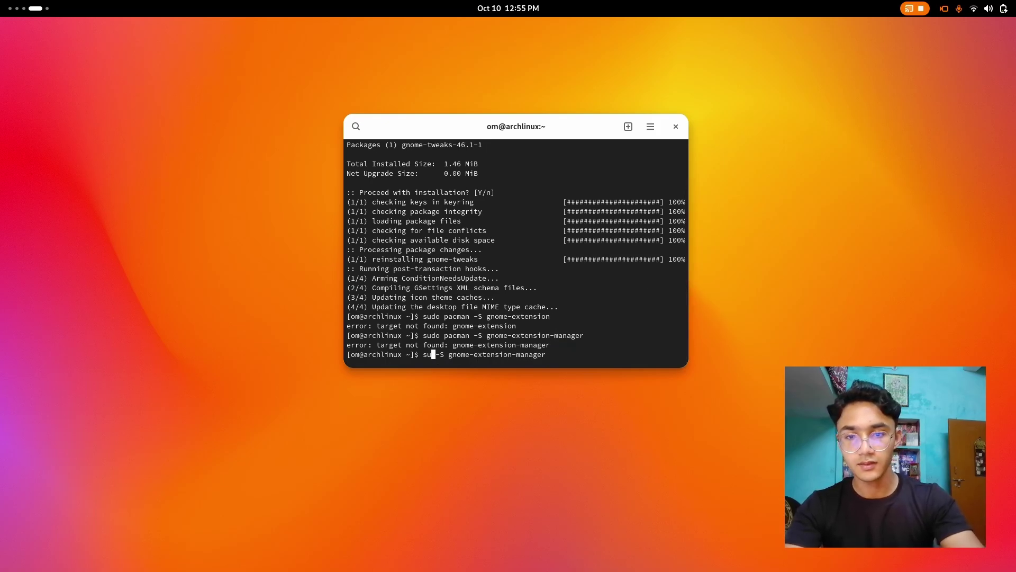
type("paru")
key("Return")
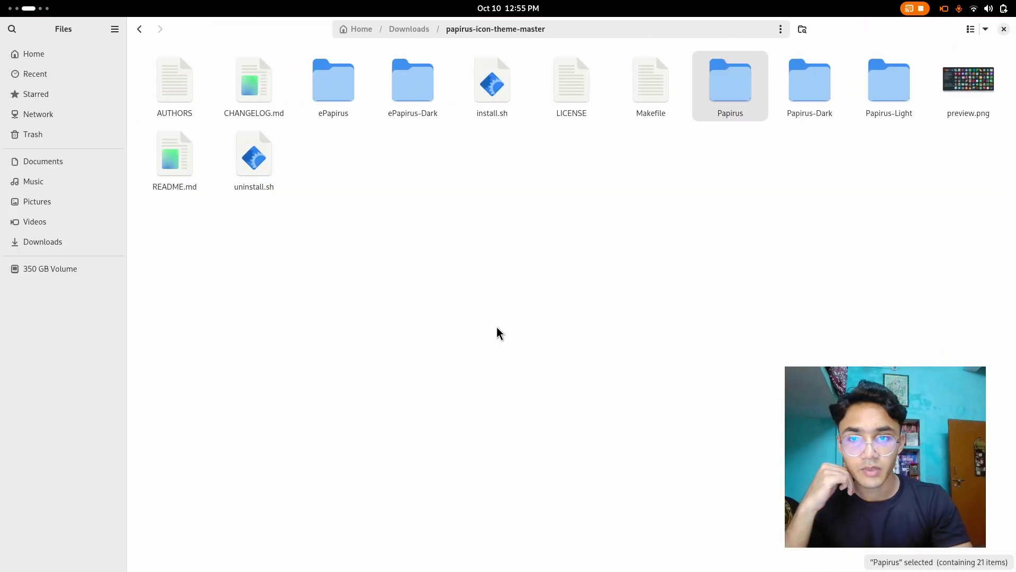
key("super+Home")
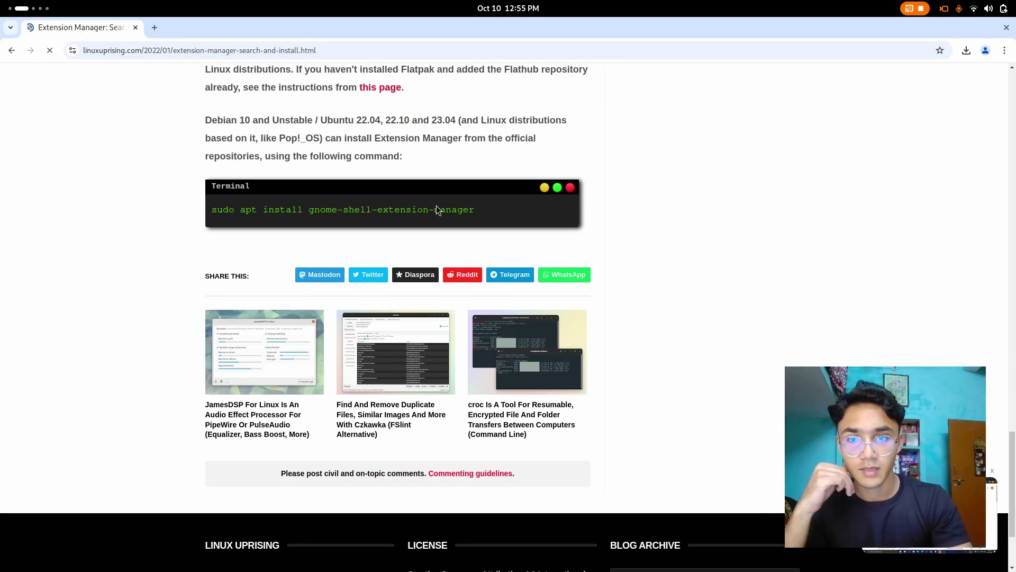
Select the gnome-shell-extension-manager package name and open Extension Manager's Repology packaging status page.
left_click_drag(475, 211, 309, 205)
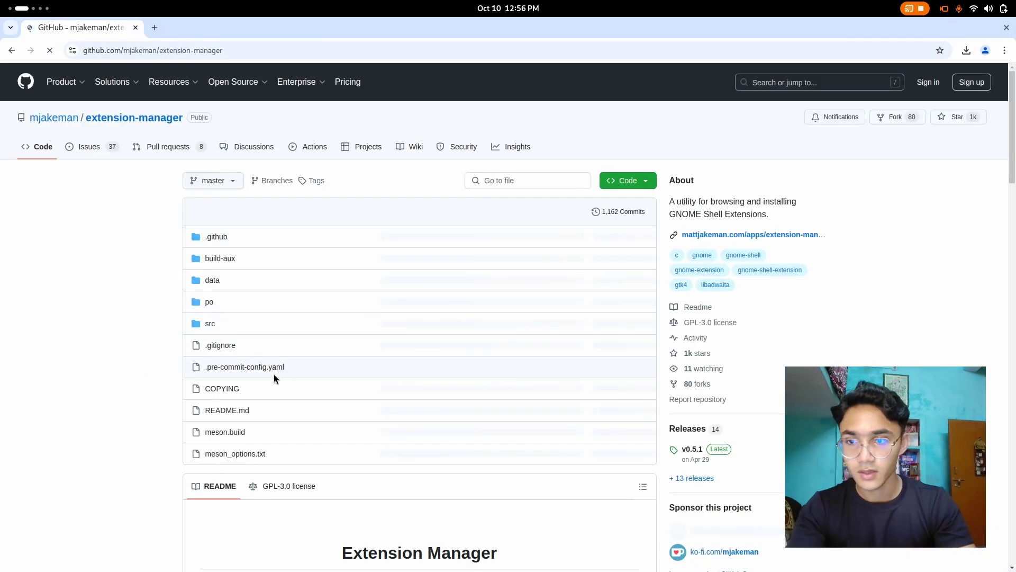
scroll(275, 376, "down", 10)
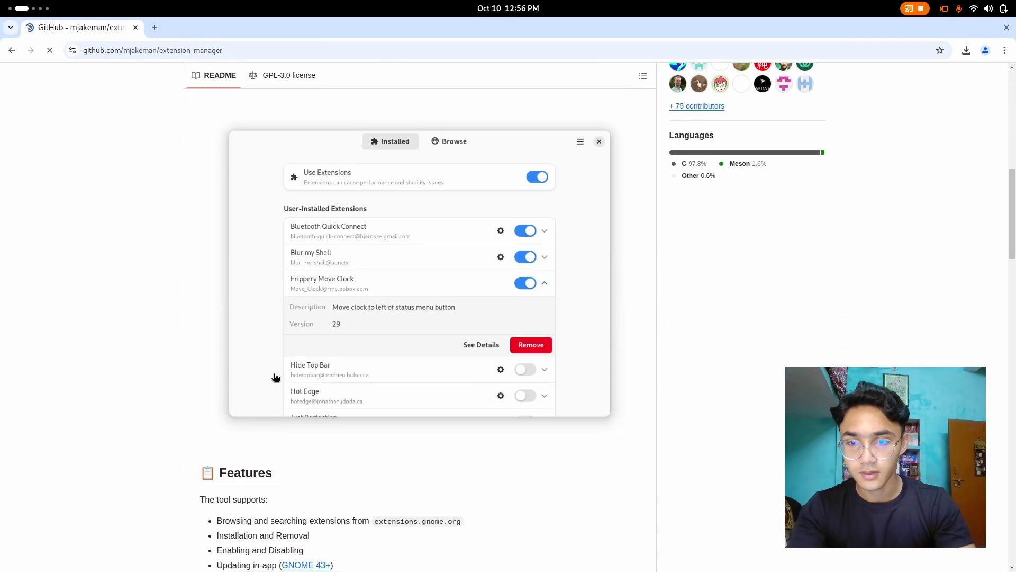
scroll(275, 376, "down", 15)
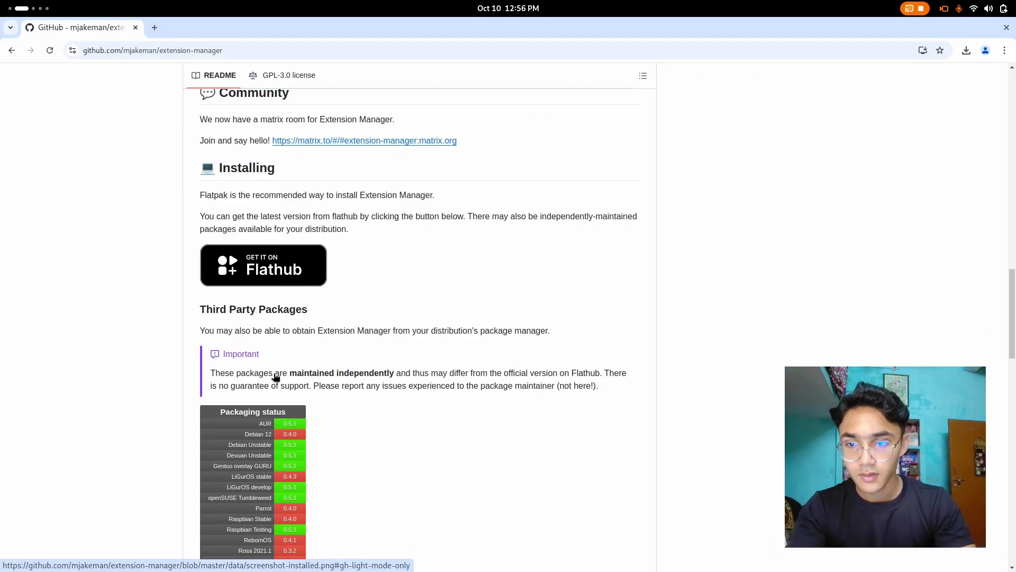
scroll(274, 376, "down", 7)
scroll(274, 378, "up", 2)
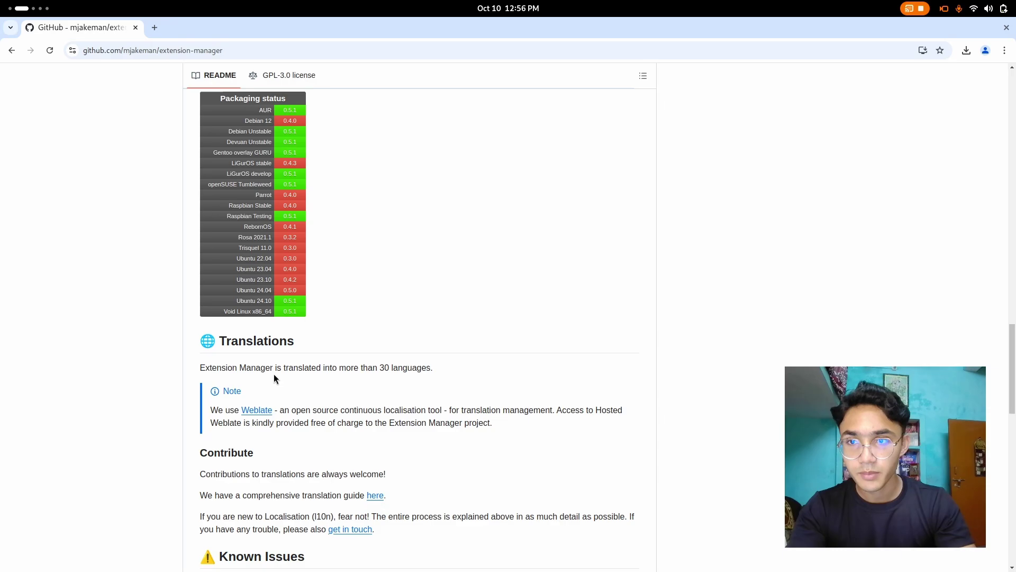
scroll(274, 373, "up", 1)
left_click(282, 142)
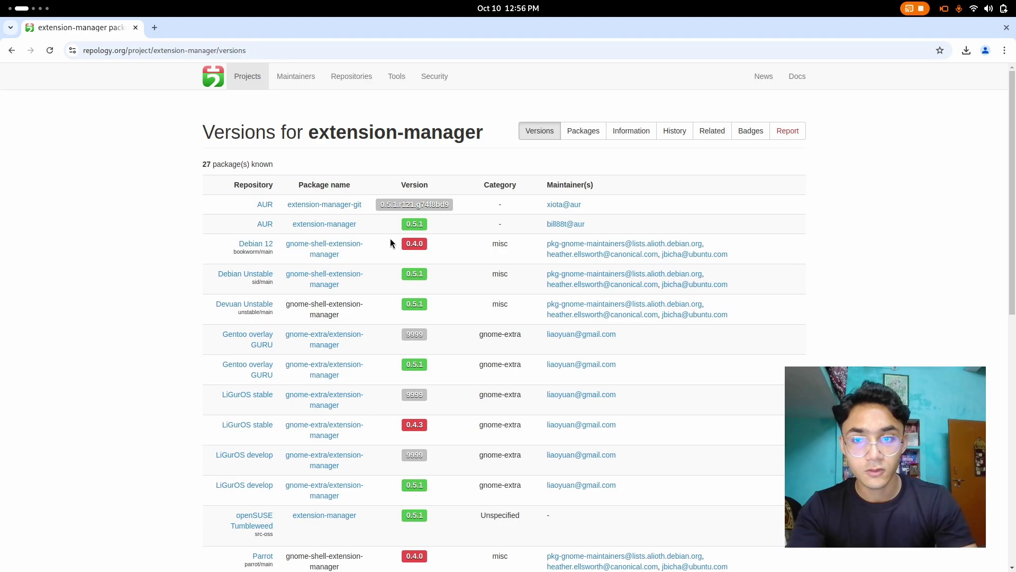
Run paru -S extension-manager, accept the default provider, then close the terminal.
key("super+Page_Down")
key("super+Page_Down")
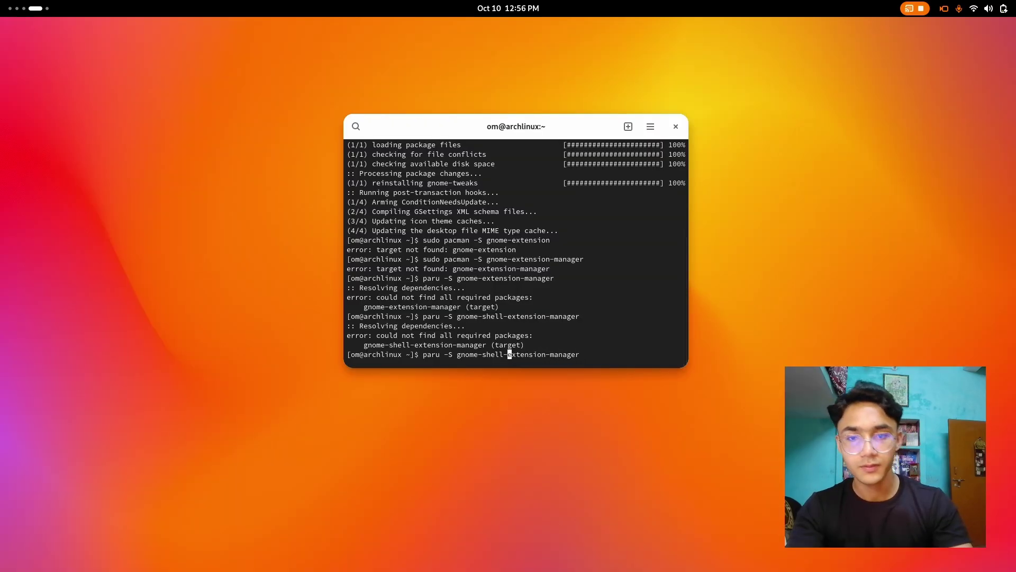
key("Return")
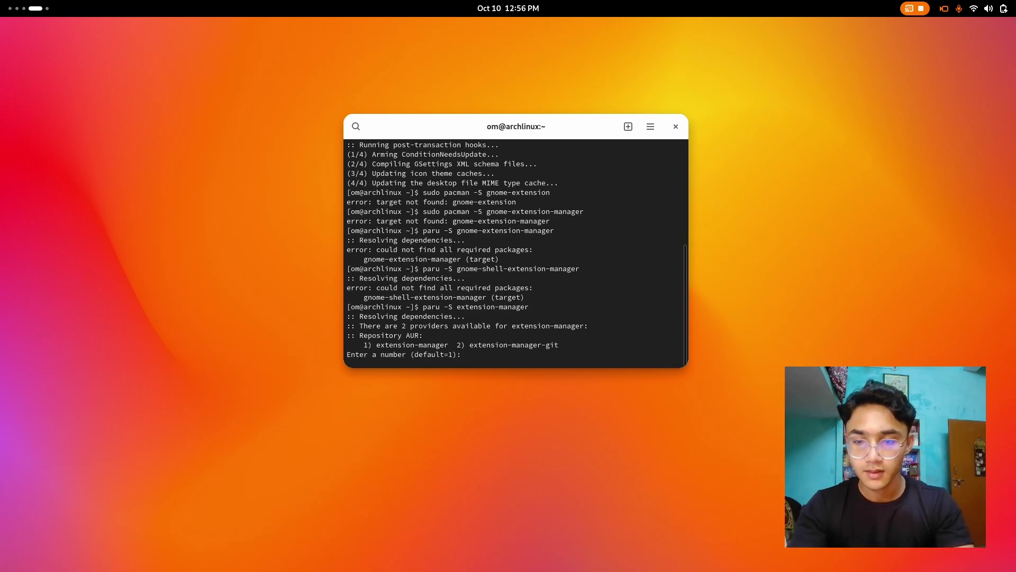
key("Return")
key("Return")
key("Return")
key("Return")
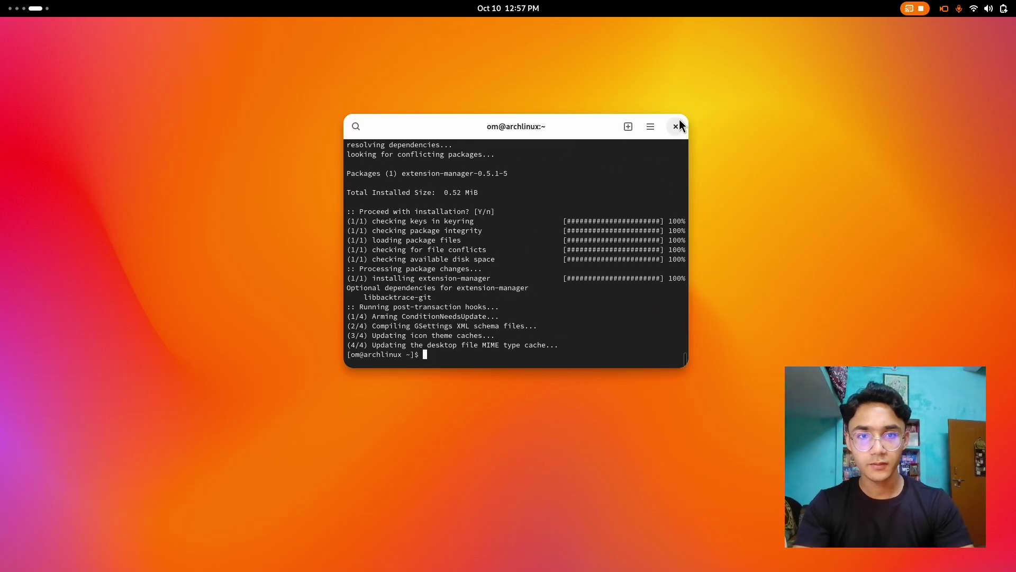
left_click(676, 126)
key("super")
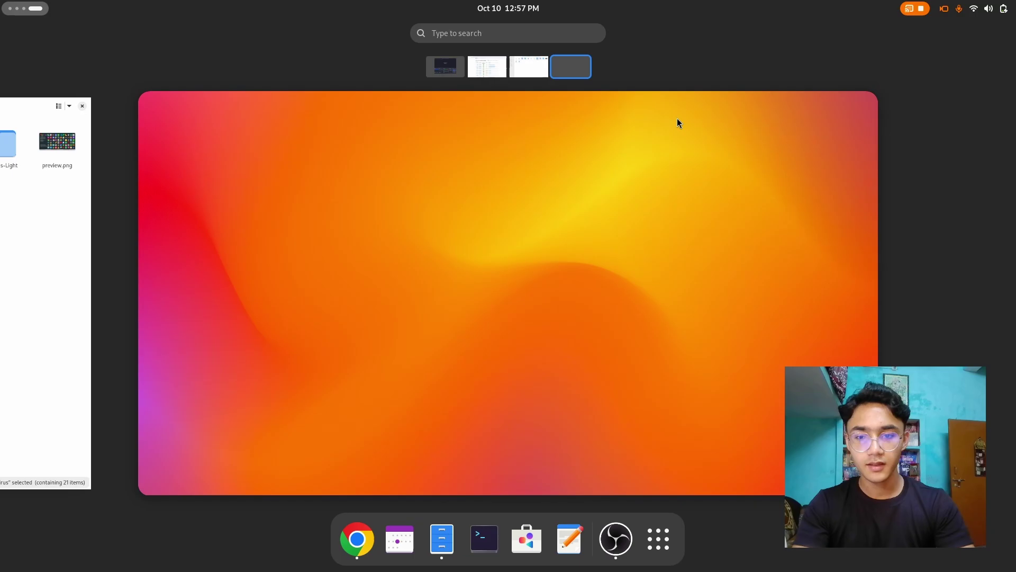
Load youtube.com in Chrome and open the creator's channel from the search suggestions.
scroll(325, 281, "up", 2)
scroll(325, 282, "down", 1)
scroll(325, 281, "up", 1)
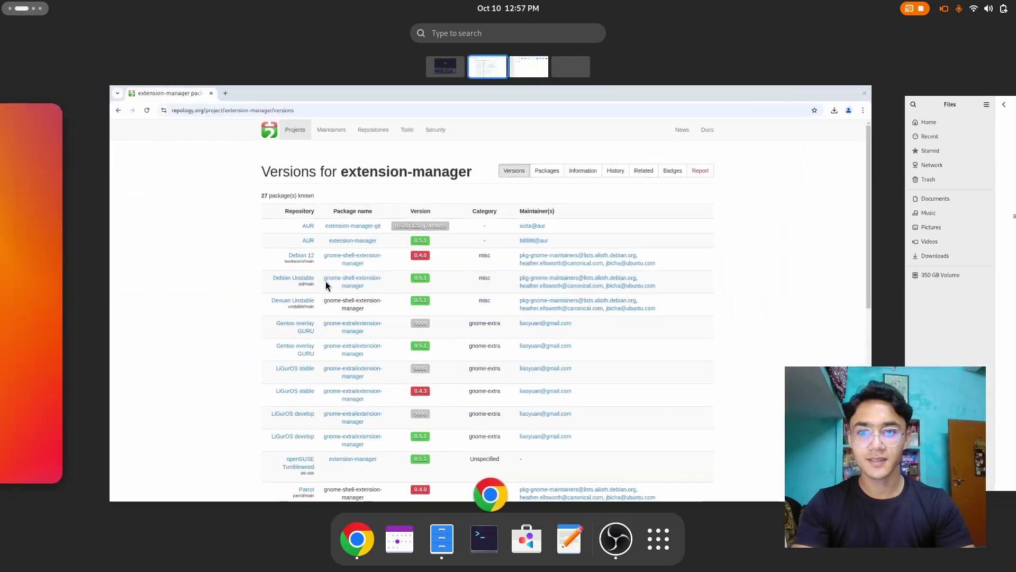
left_click(326, 281)
left_click(444, 53)
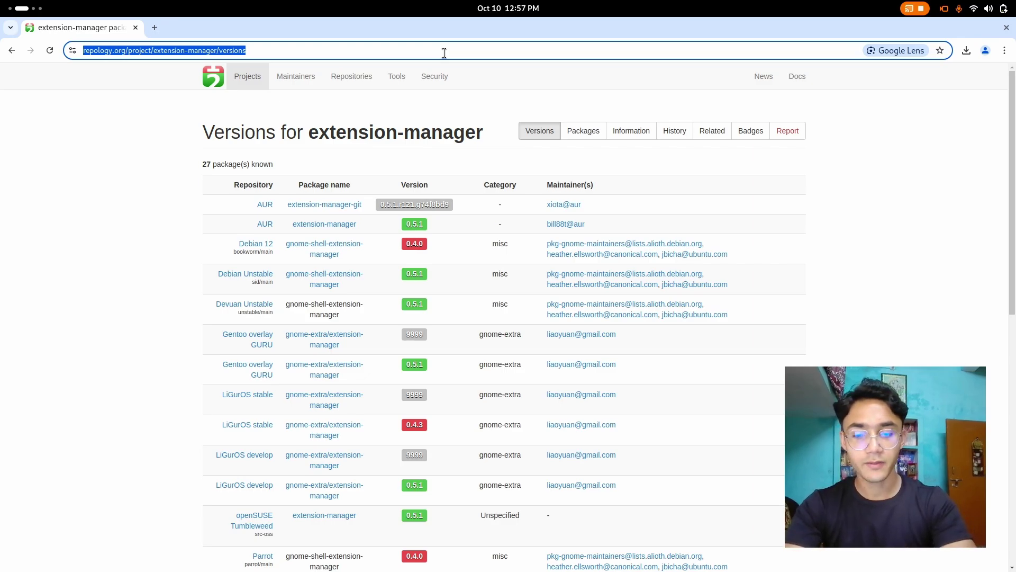
type("youtu")
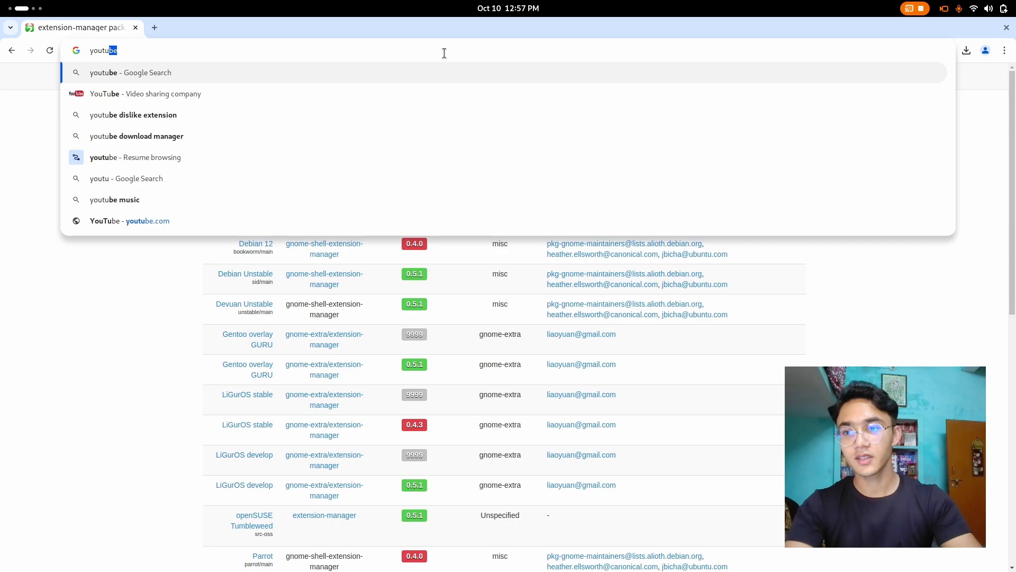
key("Return")
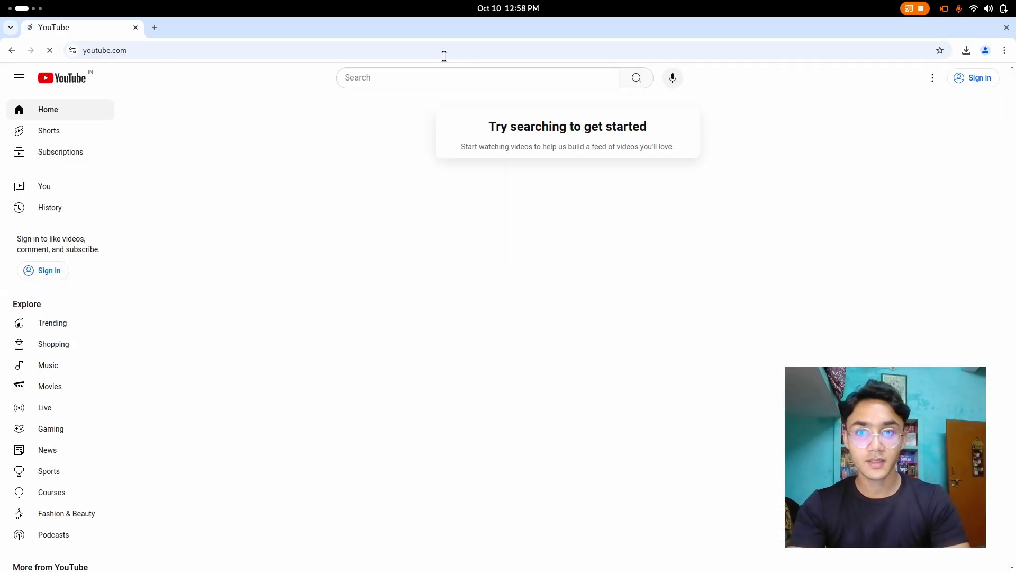
left_click(448, 75)
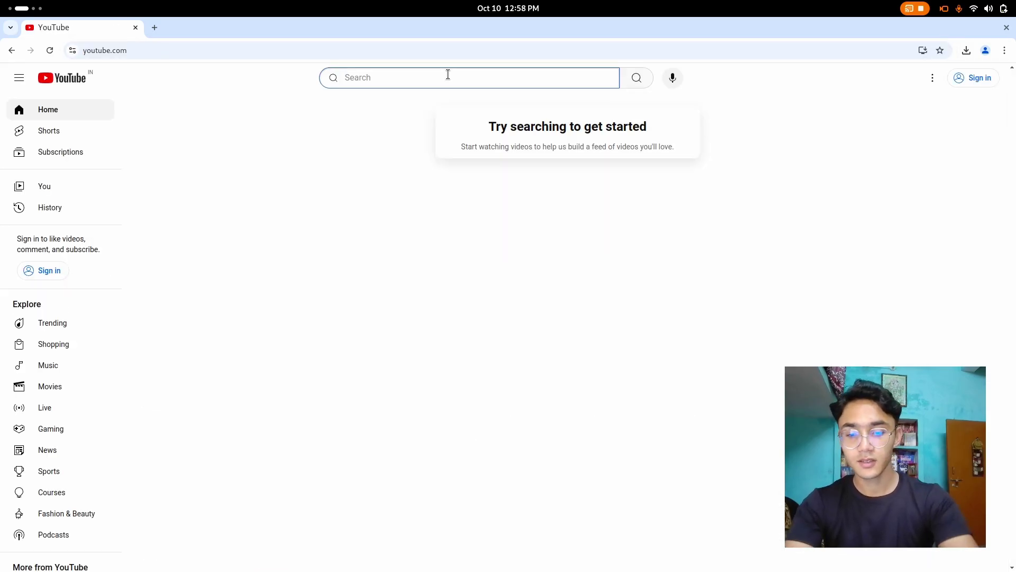
type("omnarayan singh")
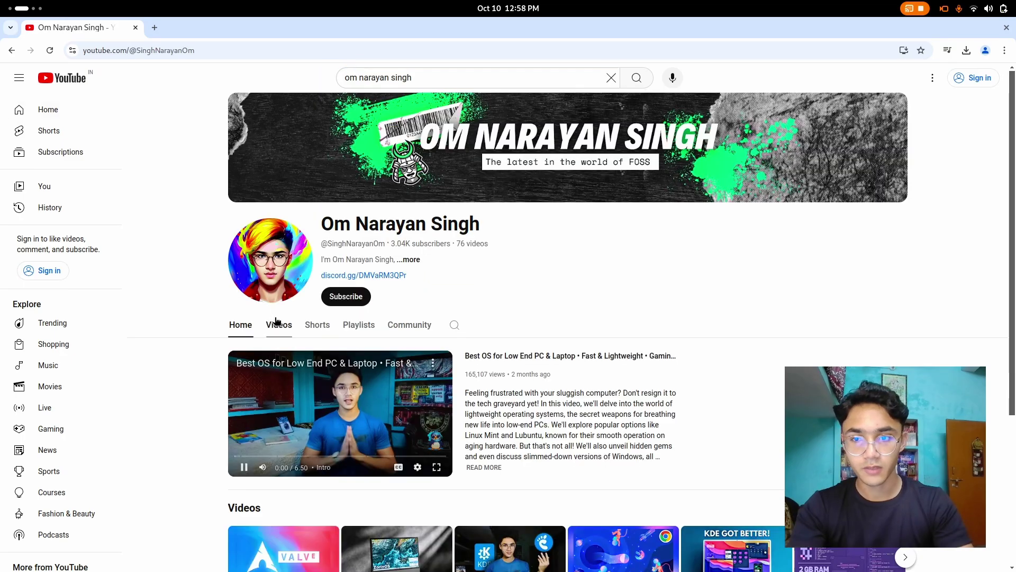
left_click(279, 324)
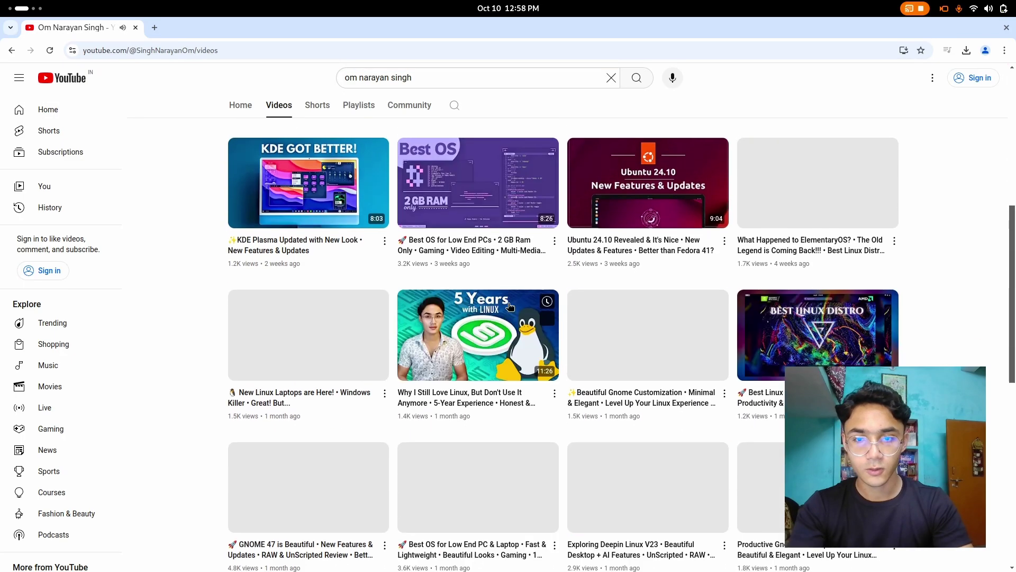
Open the Beautiful Gnome Customization video, expand its description and follow the wallpaper link.
scroll(510, 307, "up", 1)
scroll(582, 296, "down", 5)
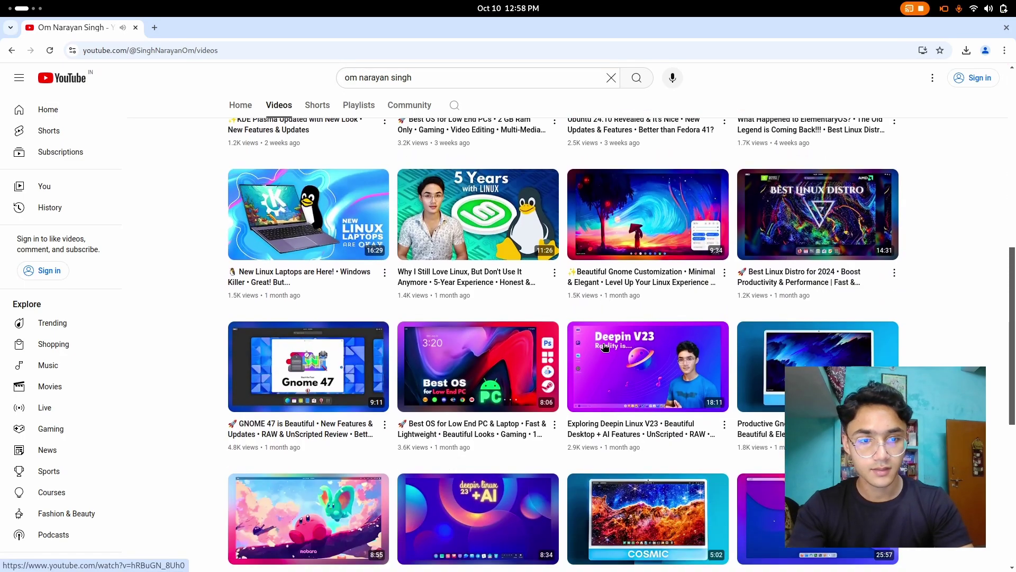
left_click(622, 257)
scroll(338, 417, "down", 7)
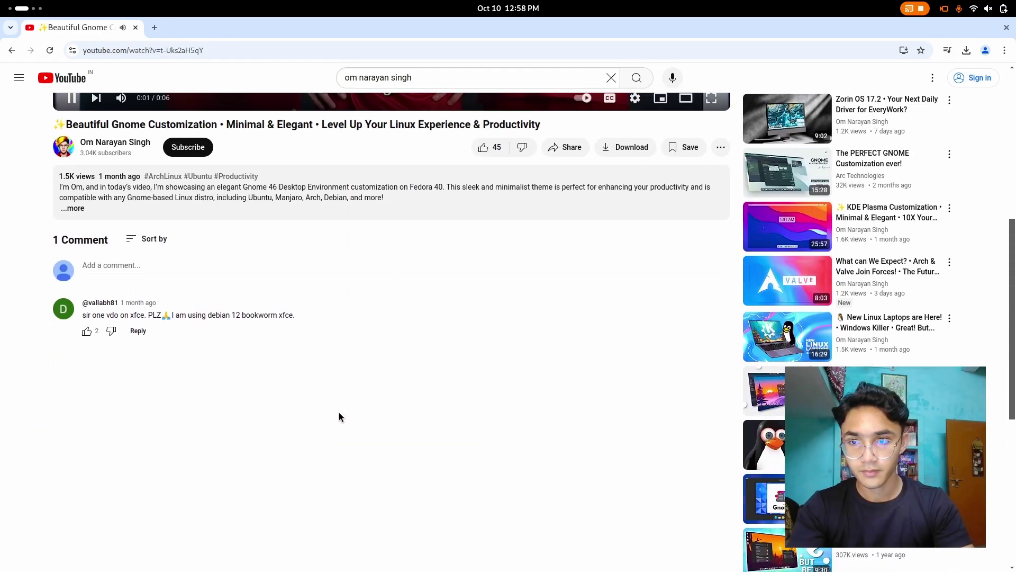
left_click(359, 211)
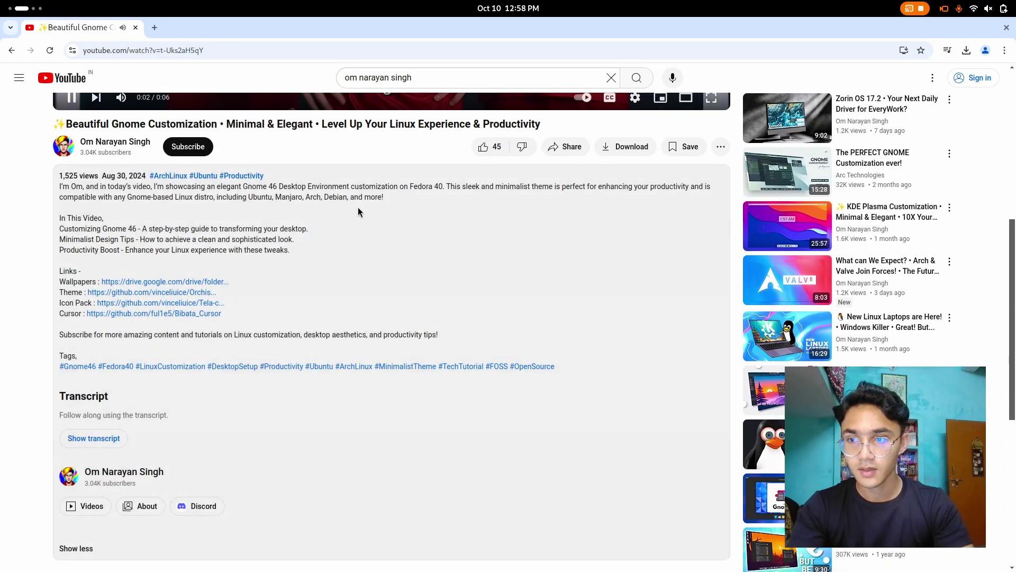
left_click(118, 284)
Close the YouTube tab and download Wallpaper.png (540 KB) from the Wallpapers Drive folder.
left_click(135, 28)
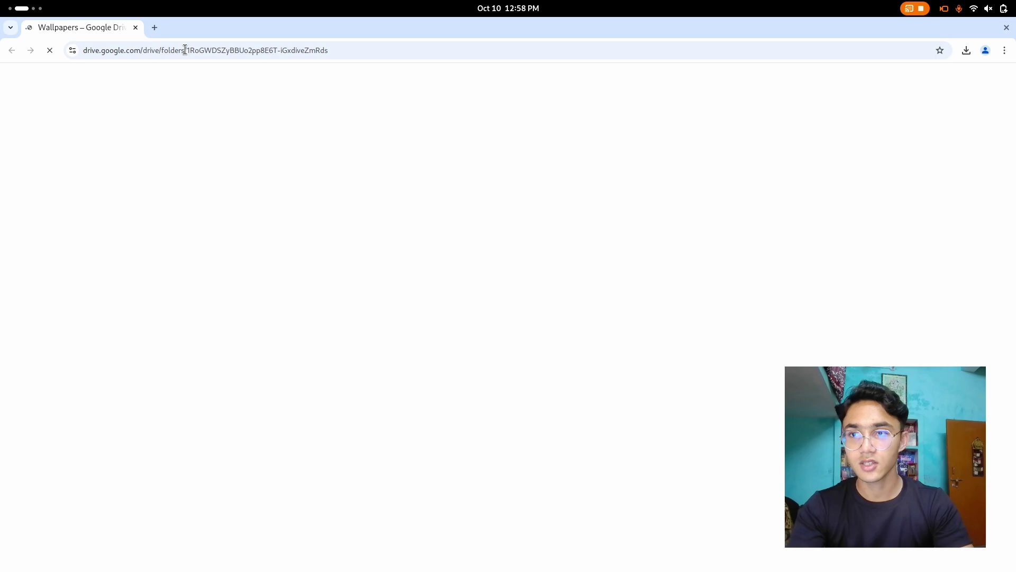
scroll(93, 525, "down", 5)
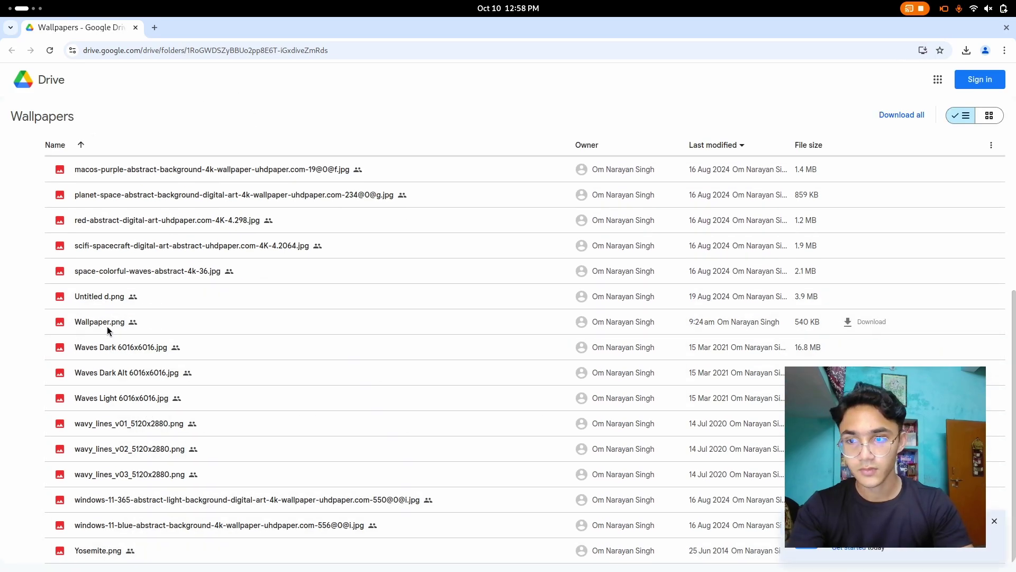
left_click(872, 323)
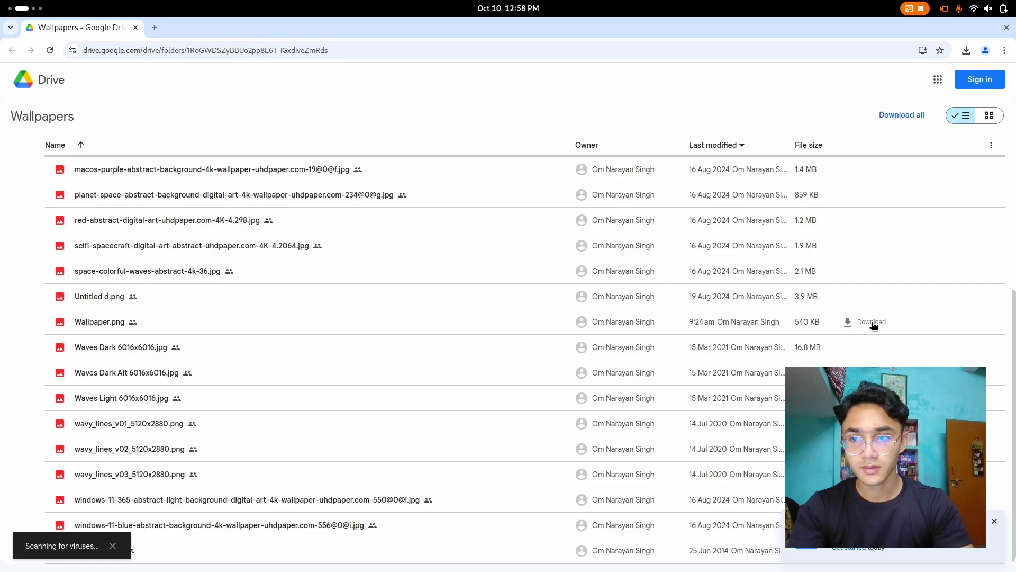
key("super")
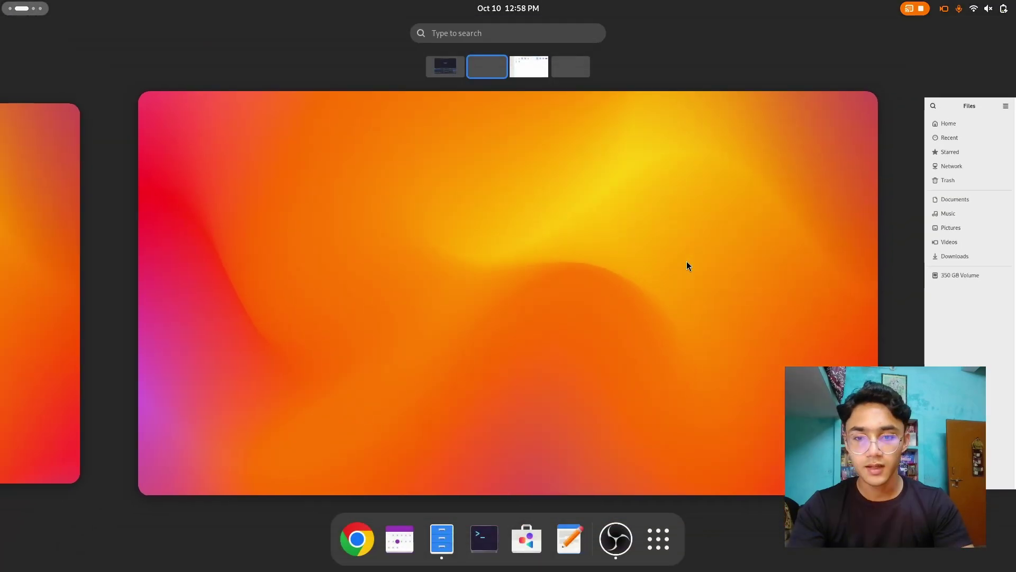
Open the Downloads folder in Files and preview Wallpaper.png.
scroll(687, 262, "down", 1)
left_click(687, 266)
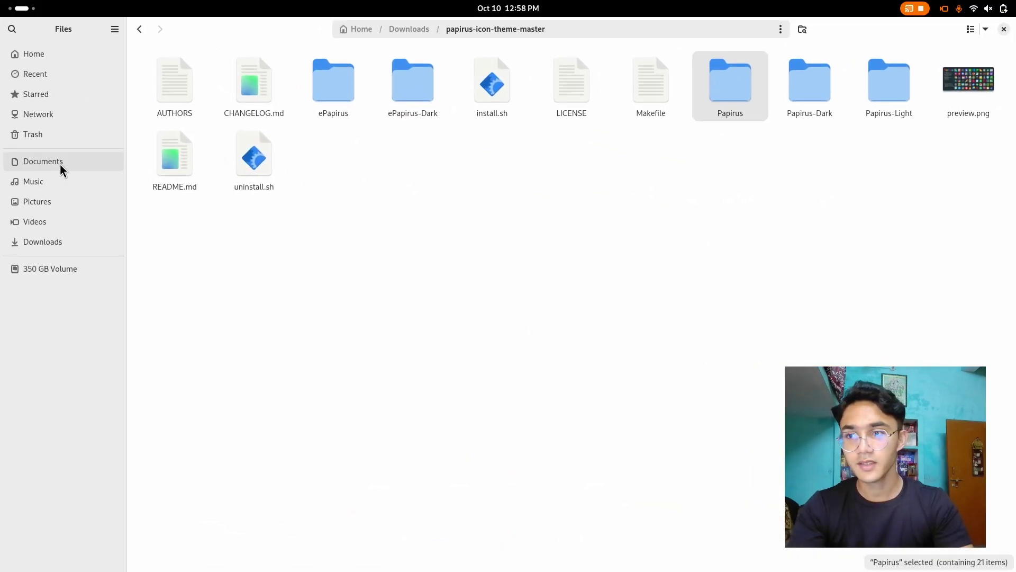
left_click(38, 226)
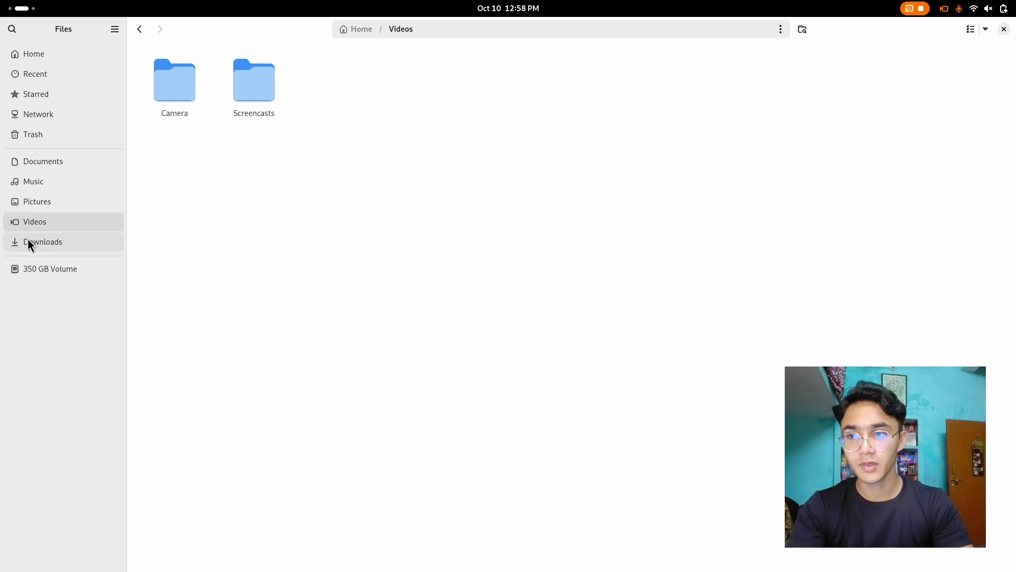
left_click(28, 240)
double_click(177, 90)
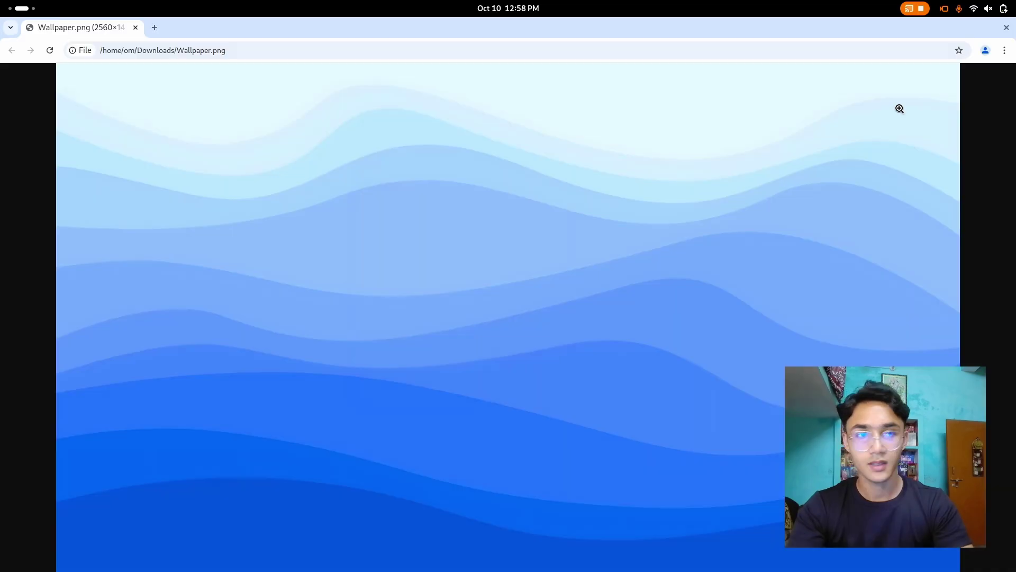
left_click(1006, 28)
Set Wallpaper.png as the desktop background and close Files.
right_click(172, 84)
left_click(186, 236)
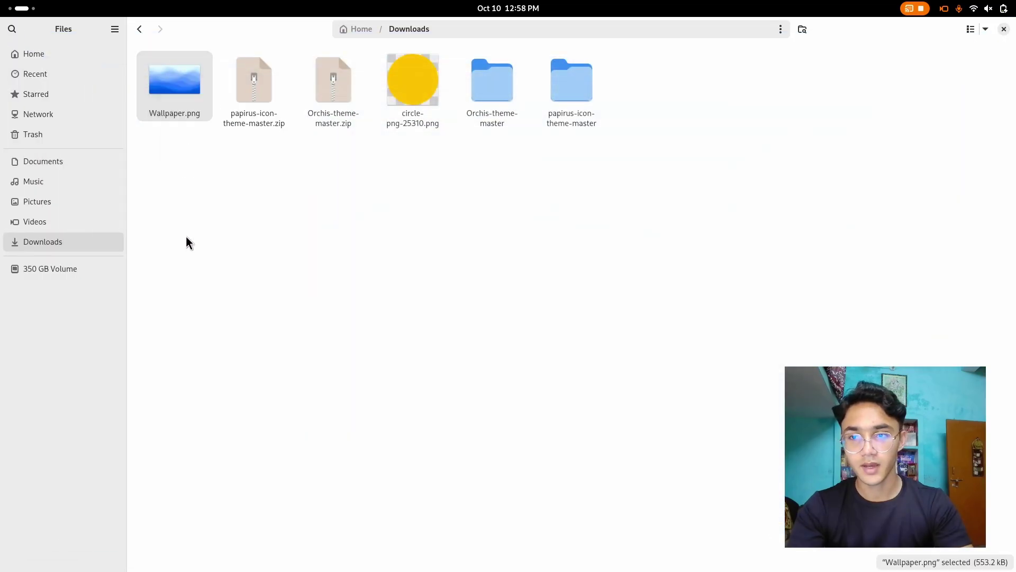
left_click(603, 226)
left_click(1004, 28)
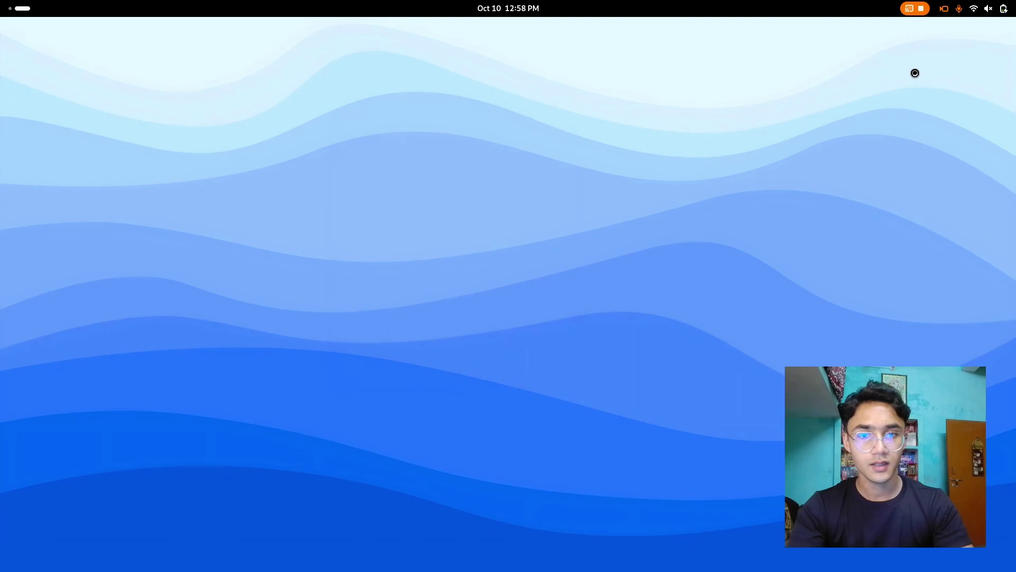
key("super")
key("super")
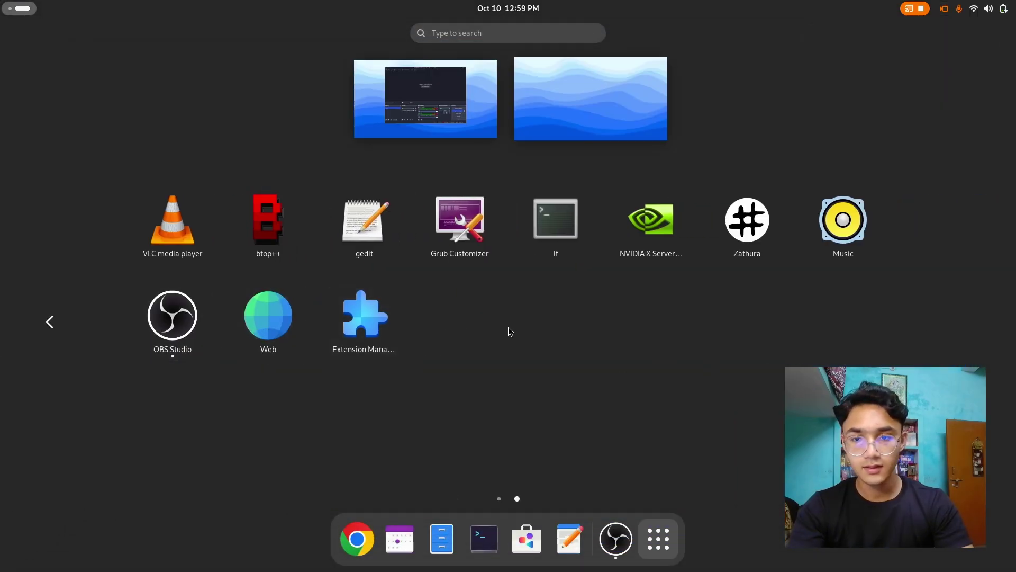
Launch Tweaks from the Utilities folder and go to its Appearance page.
scroll(508, 331, "up", 1)
left_click(870, 344)
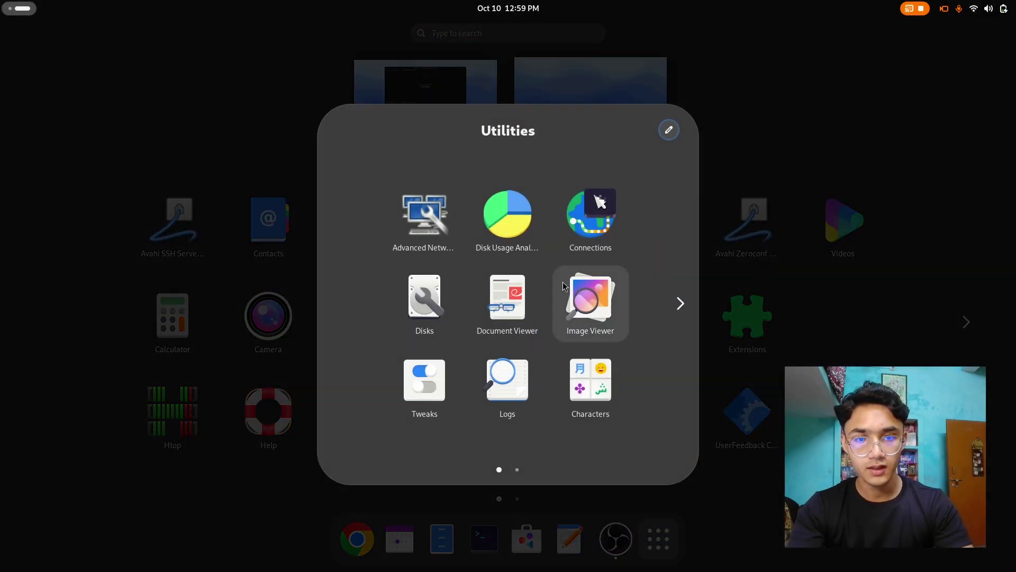
left_click(396, 385)
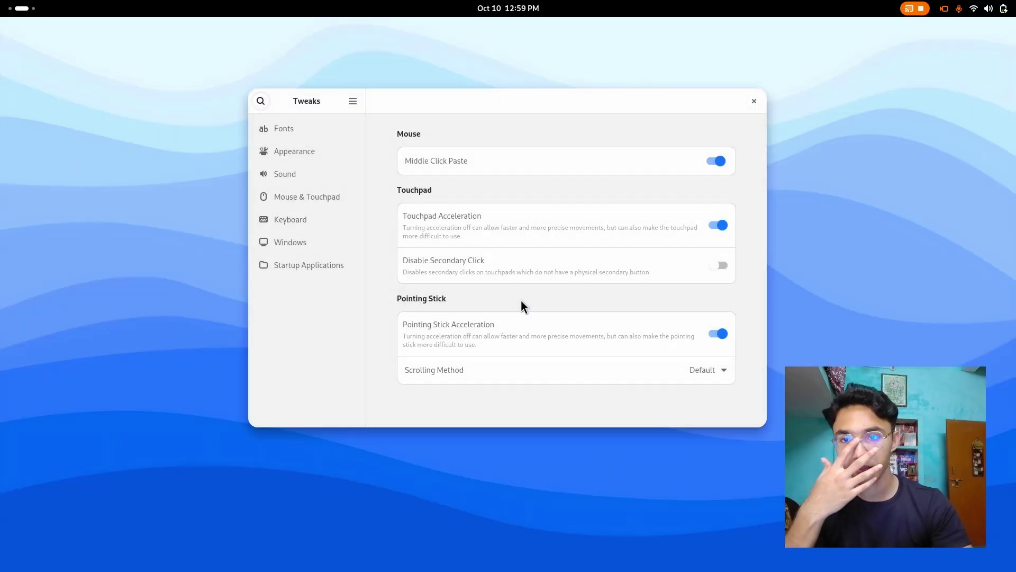
left_click(284, 128)
left_click(311, 152)
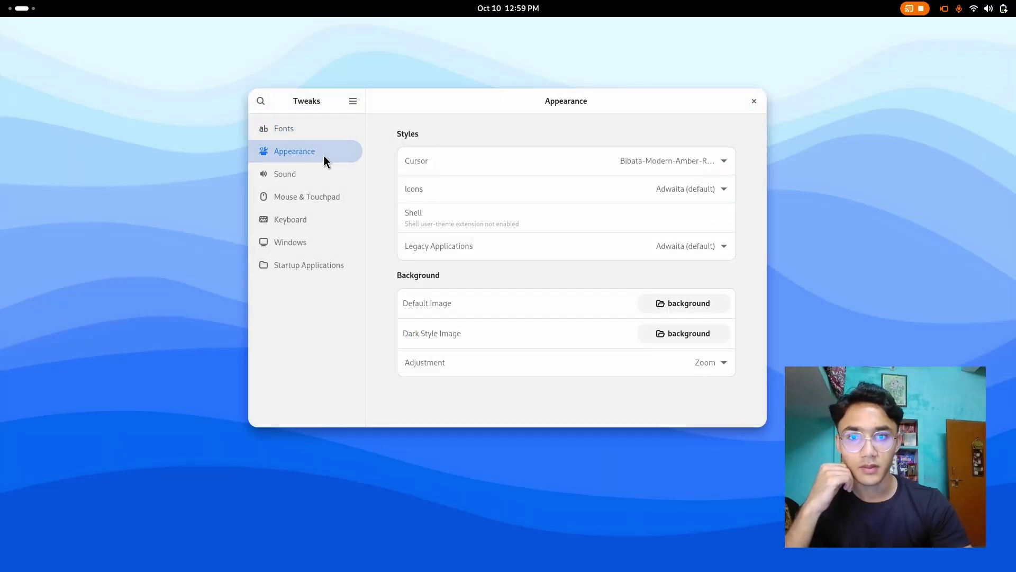
Set the cursor theme to Bibata-Modern-Ice and the icon theme to Papirus.
left_click(646, 157)
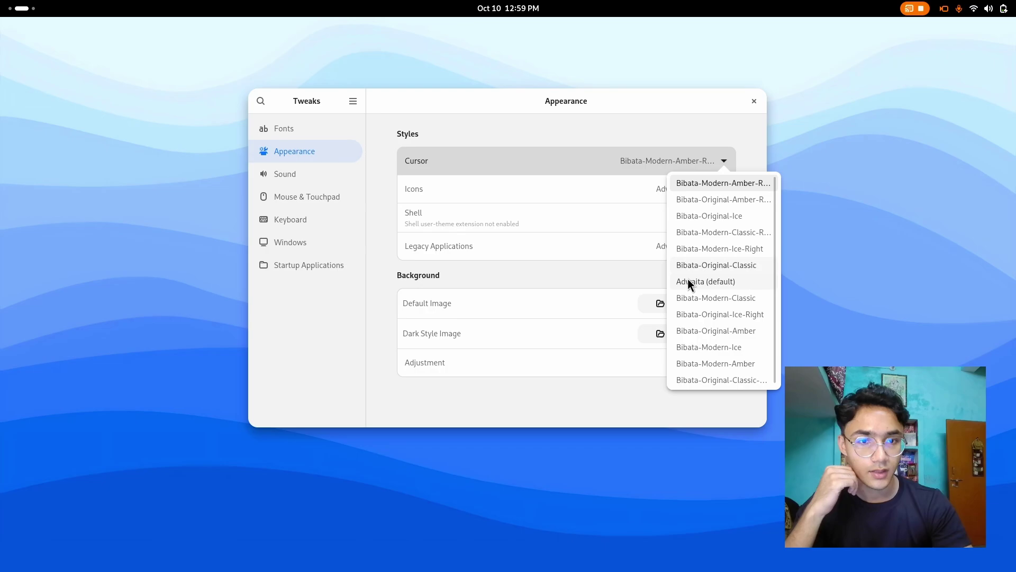
left_click(686, 346)
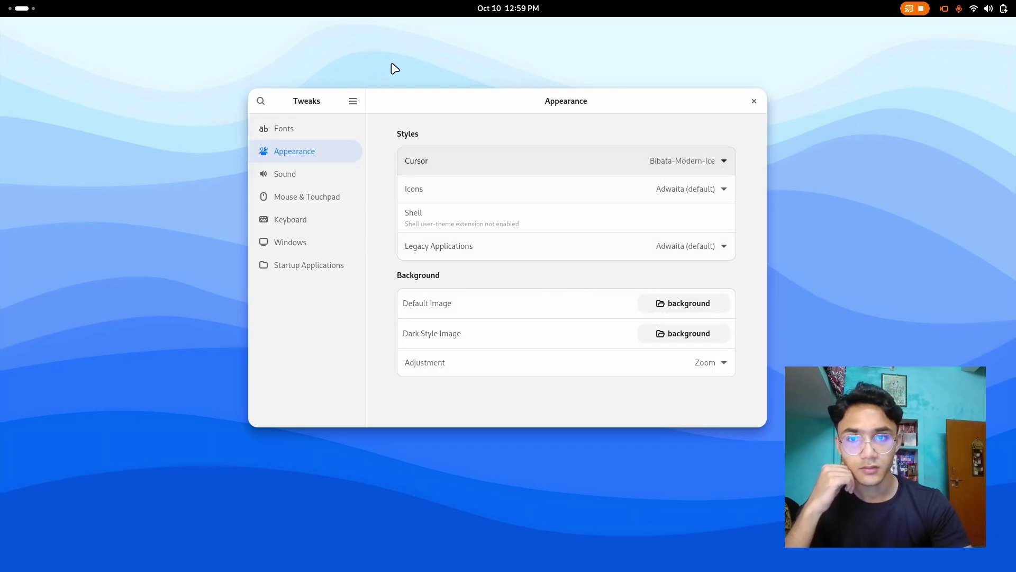
left_click(710, 190)
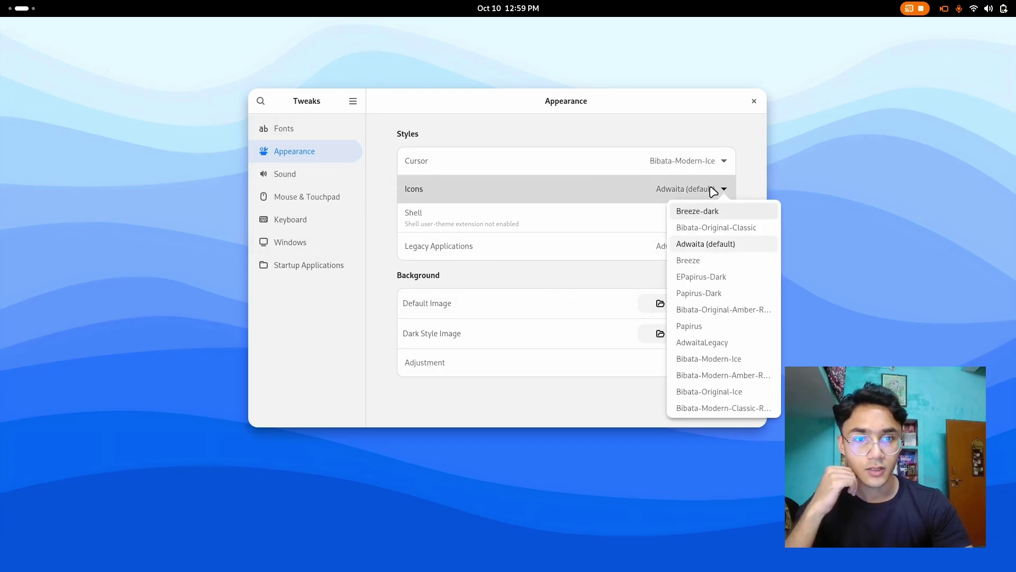
left_click(690, 325)
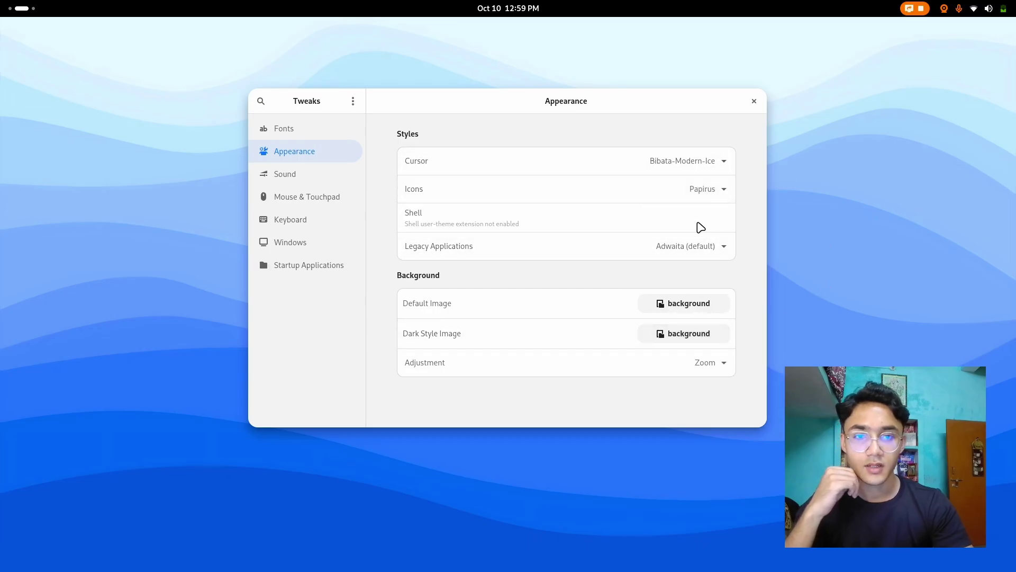
Enable the User Themes extension in Extension Manager and close Tweaks for a restart.
key("super")
key("super")
scroll(698, 222, "down", 1)
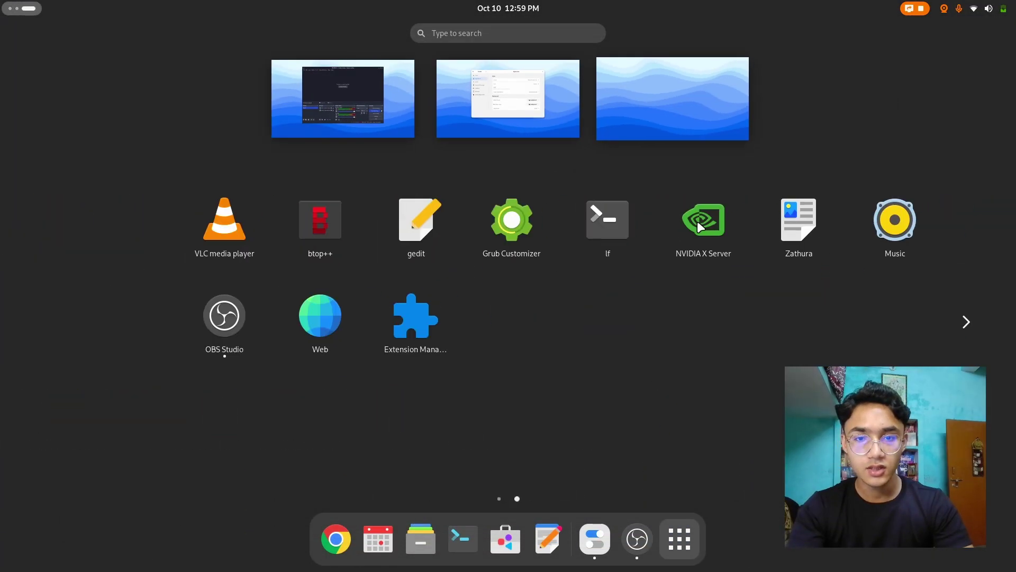
left_click(376, 333)
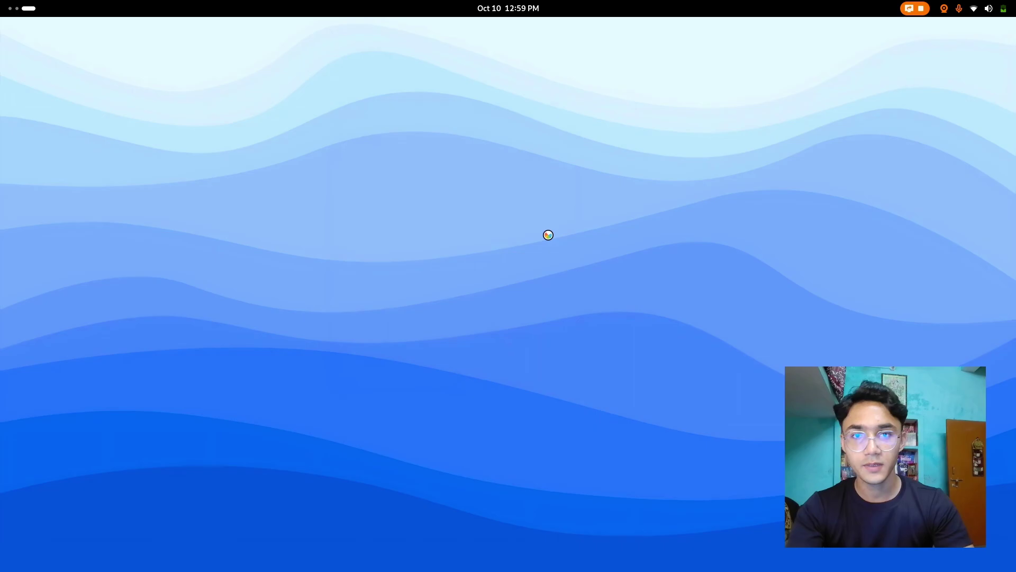
left_click_drag(370, 113, 509, 118)
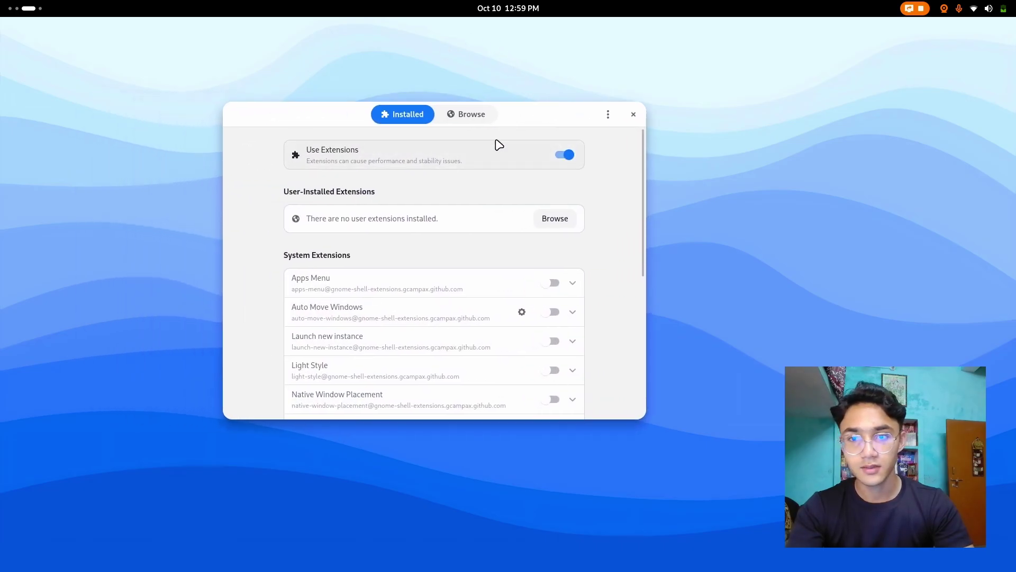
scroll(468, 332, "down", 5)
left_click(550, 341)
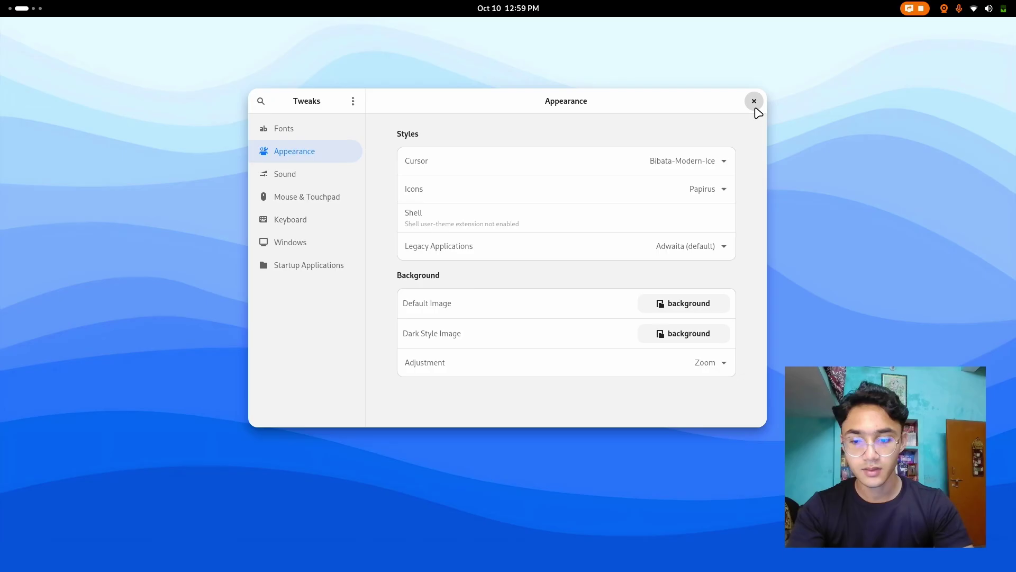
left_click(754, 102)
key("super")
Relaunch Tweaks and try the Catppuccin-Macchiato Shell theme.
type("tweaks")
key("Return")
left_click(696, 223)
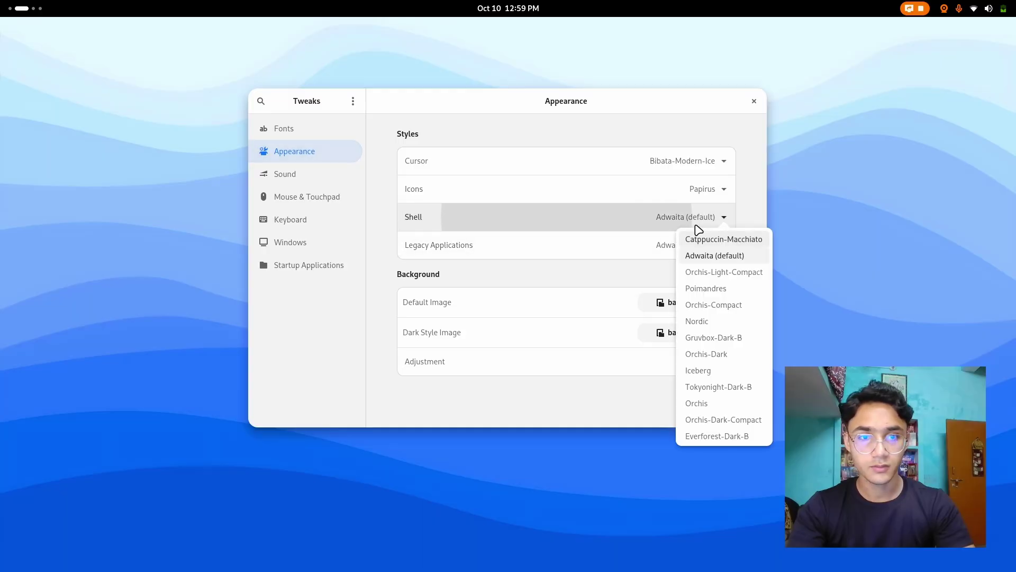
scroll(746, 376, "down", 2)
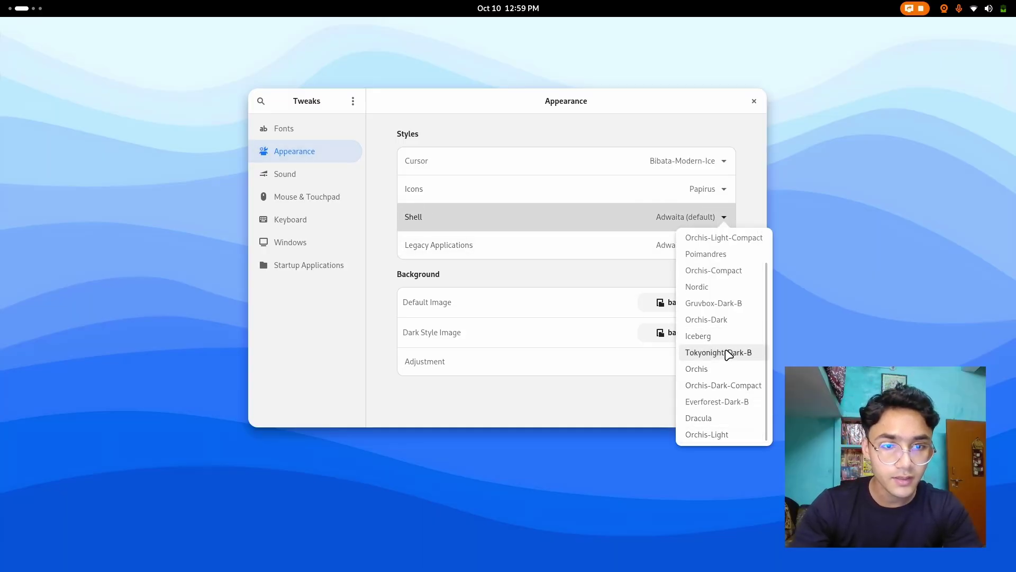
scroll(726, 355, "up", 2)
scroll(715, 363, "down", 2)
scroll(704, 318, "up", 2)
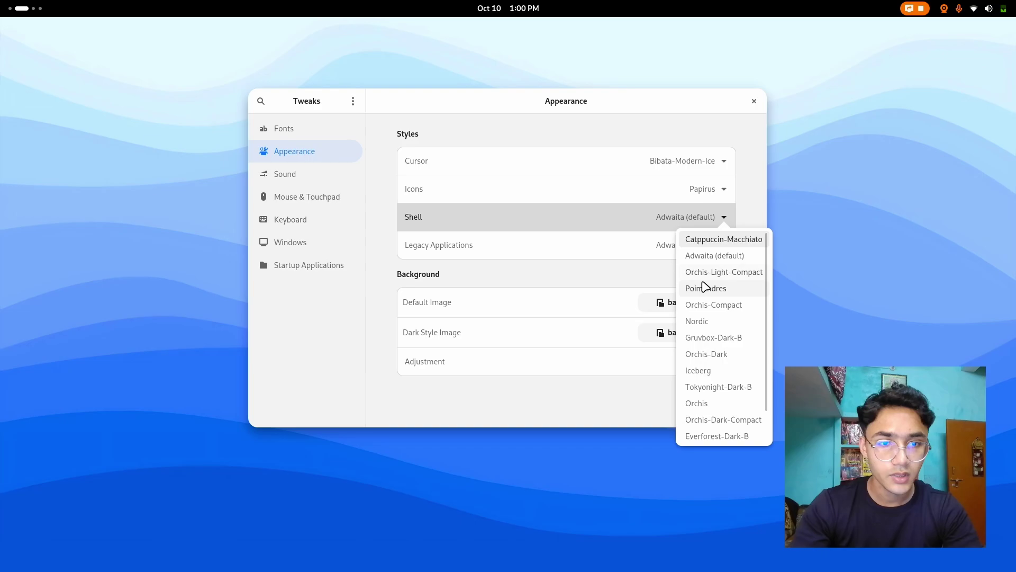
scroll(732, 295, "down", 2)
scroll(727, 254, "up", 2)
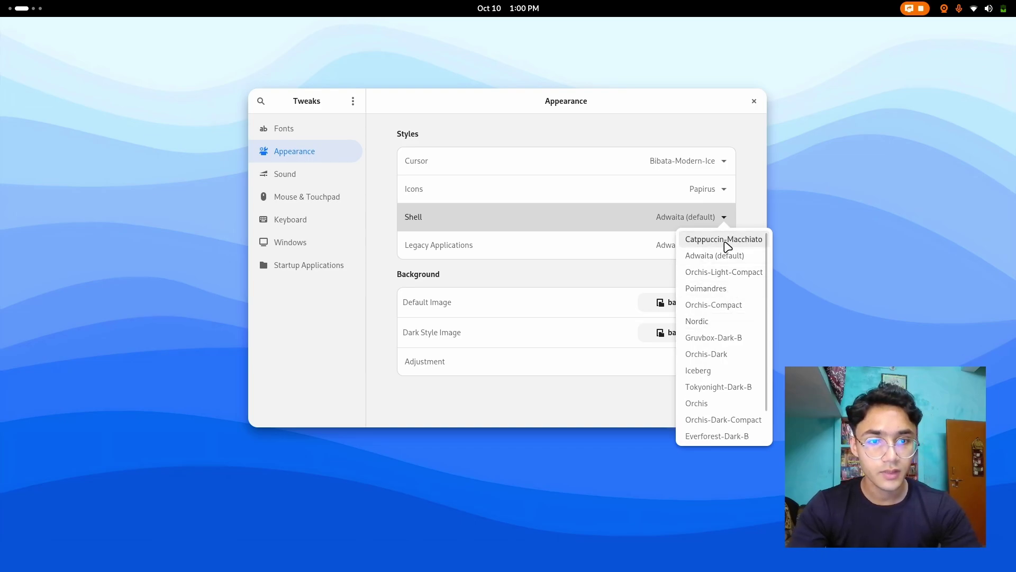
left_click(726, 239)
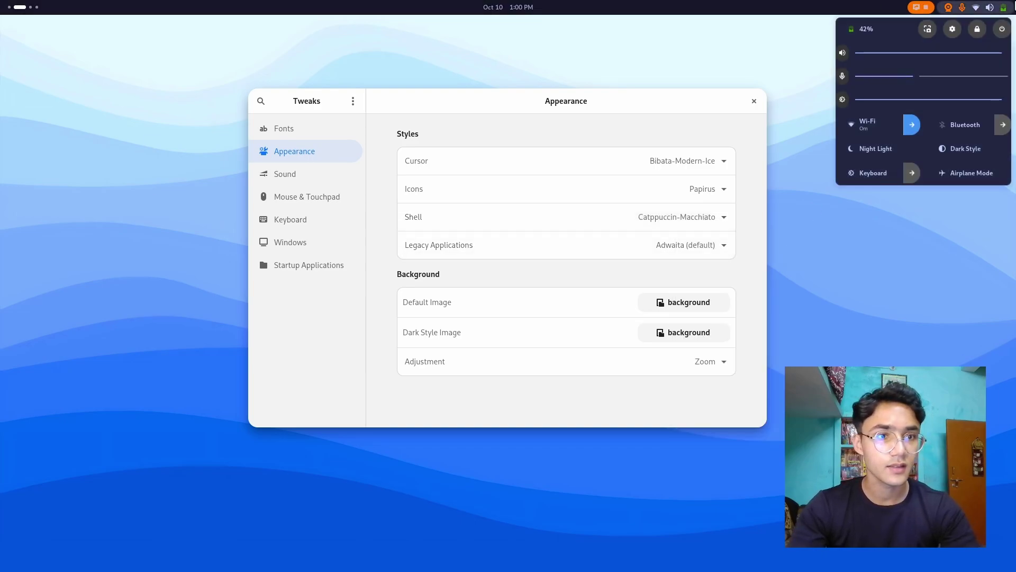
Switch the Shell theme to Orchis and check its look in quick settings.
left_click(698, 220)
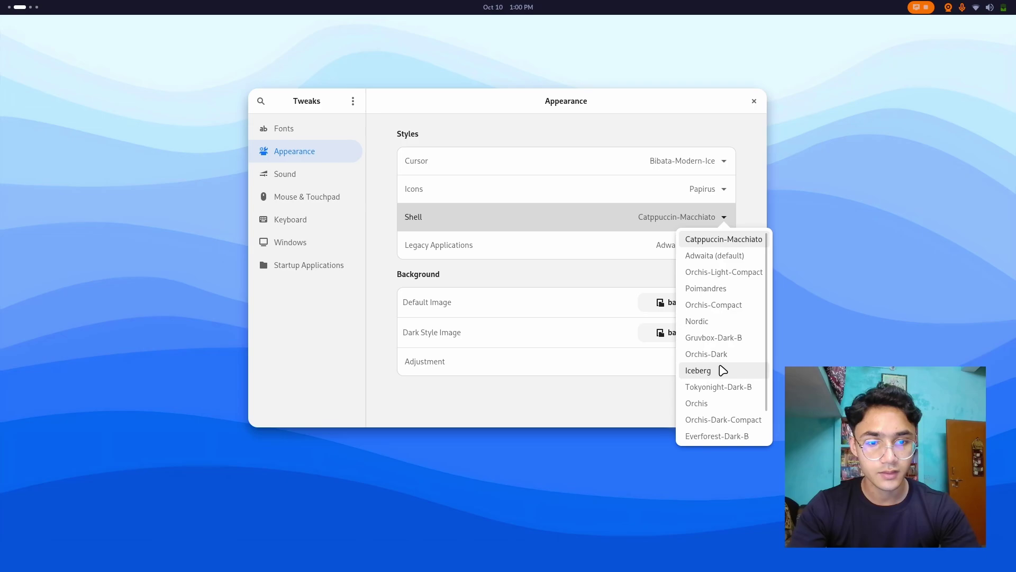
left_click(700, 407)
left_click(986, 14)
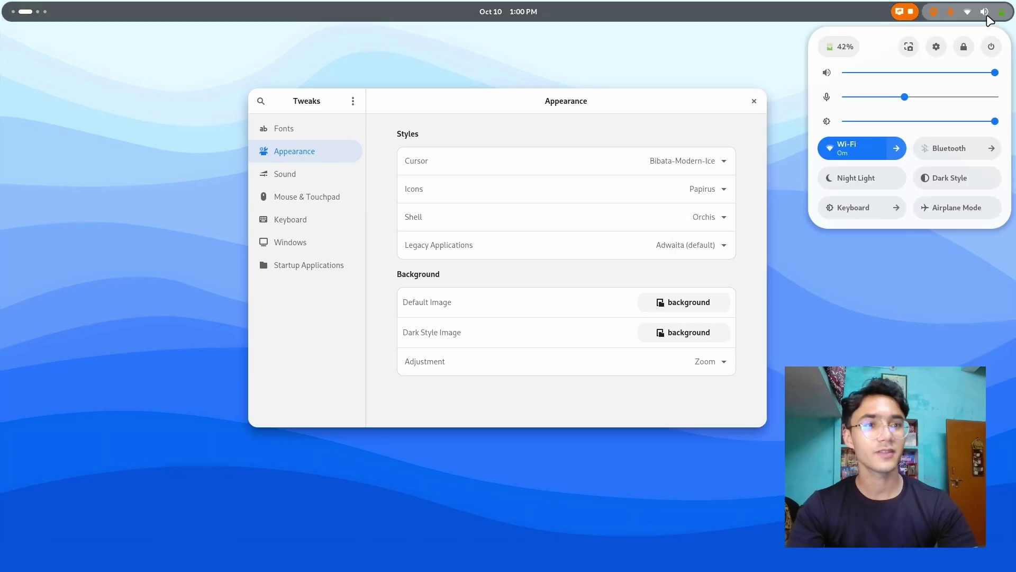
left_click(986, 16)
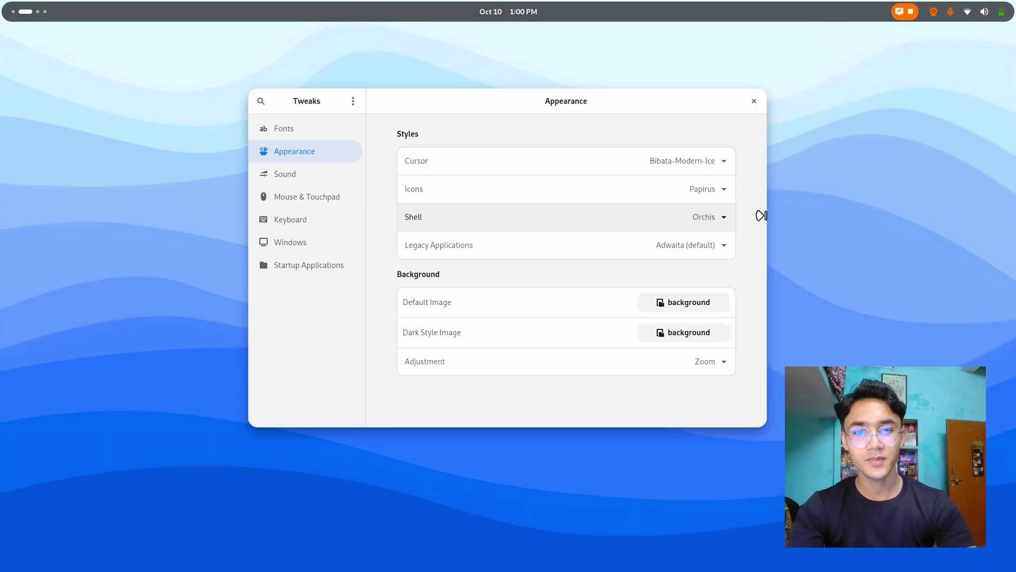
Set Legacy Applications to Orchis-Light, then view the Sound and Mouse & Touchpad pages.
left_click(672, 251)
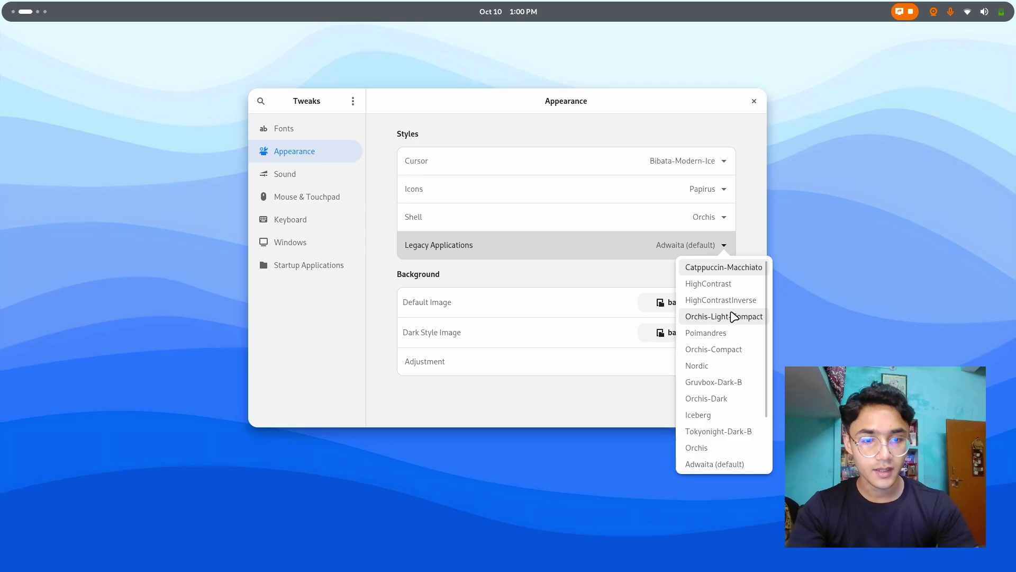
left_click(698, 448)
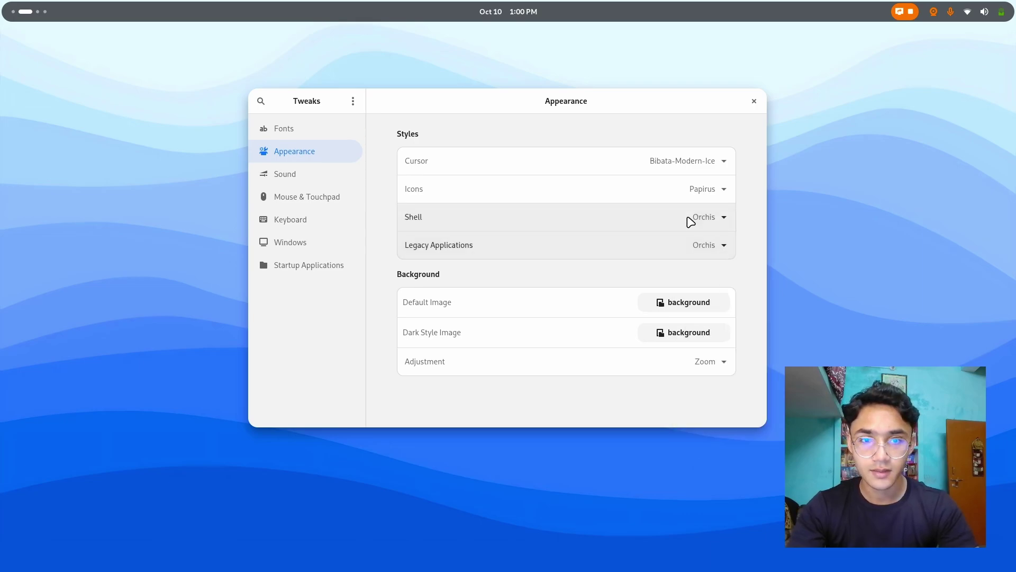
left_click(711, 253)
scroll(706, 421, "down", 3)
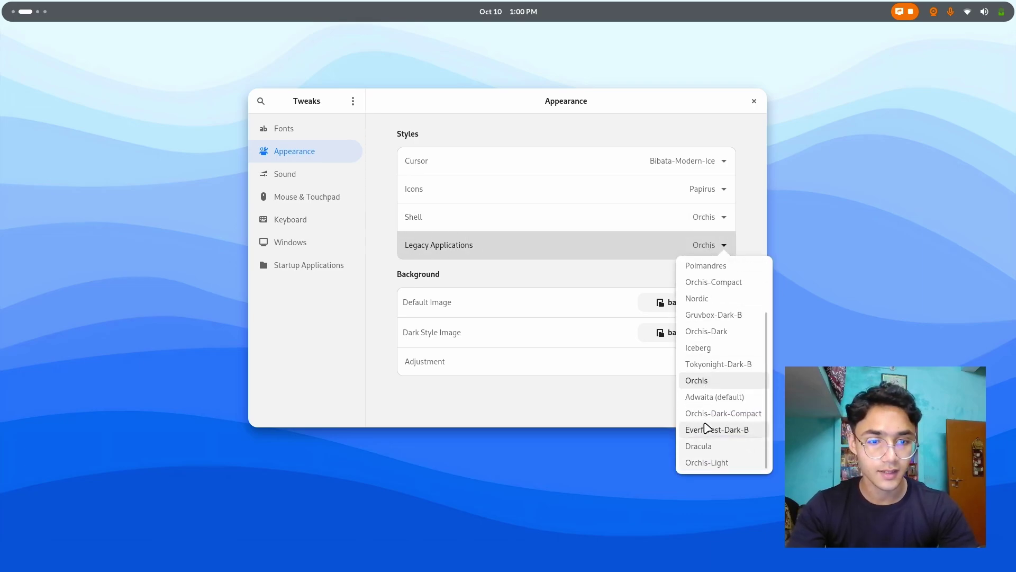
left_click(695, 465)
left_click(277, 180)
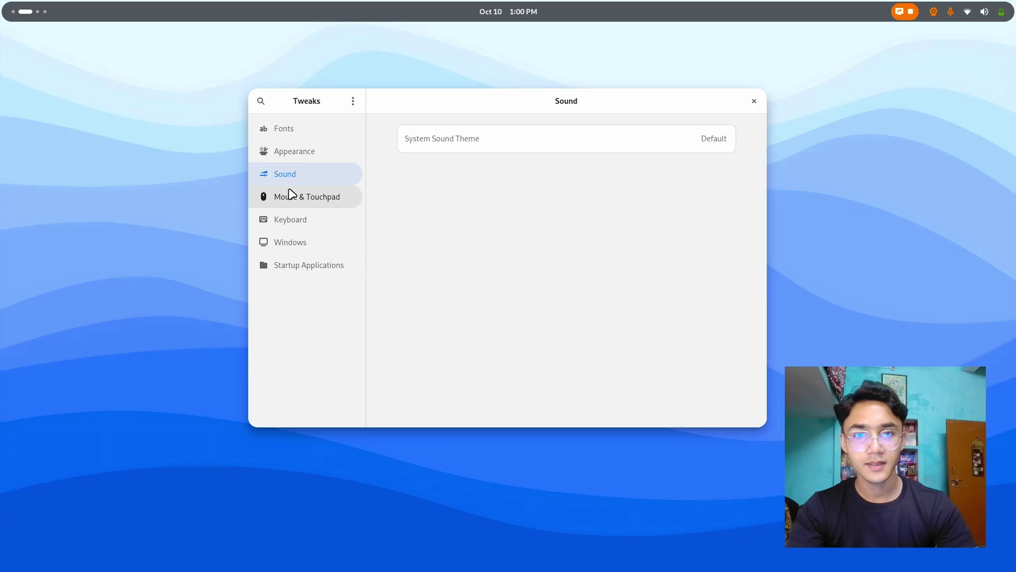
left_click(294, 196)
In Tweaks' Windows page, enable Maximize and Minimize titlebar buttons and Center New Windows.
left_click(284, 220)
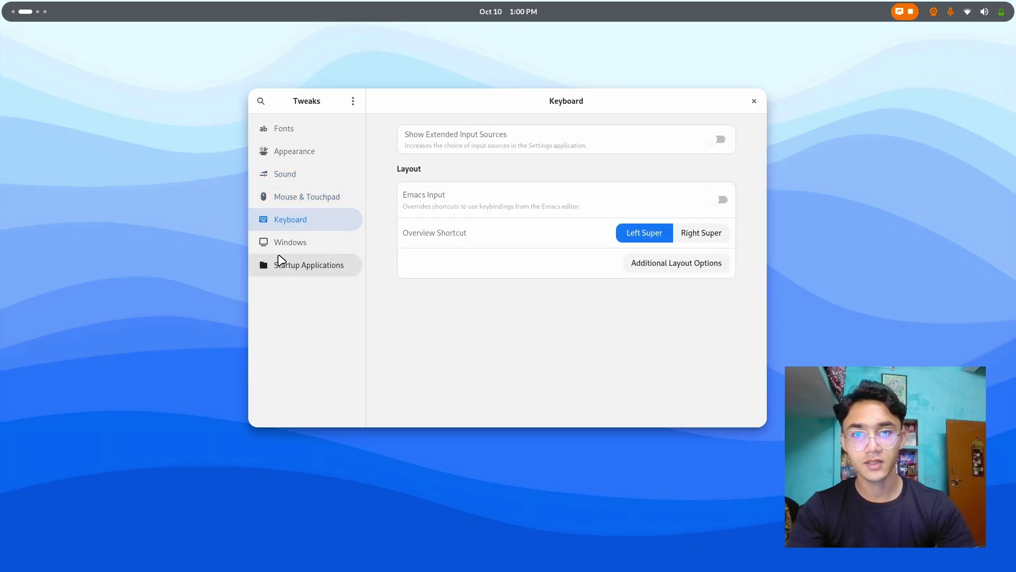
left_click(280, 263)
left_click(302, 244)
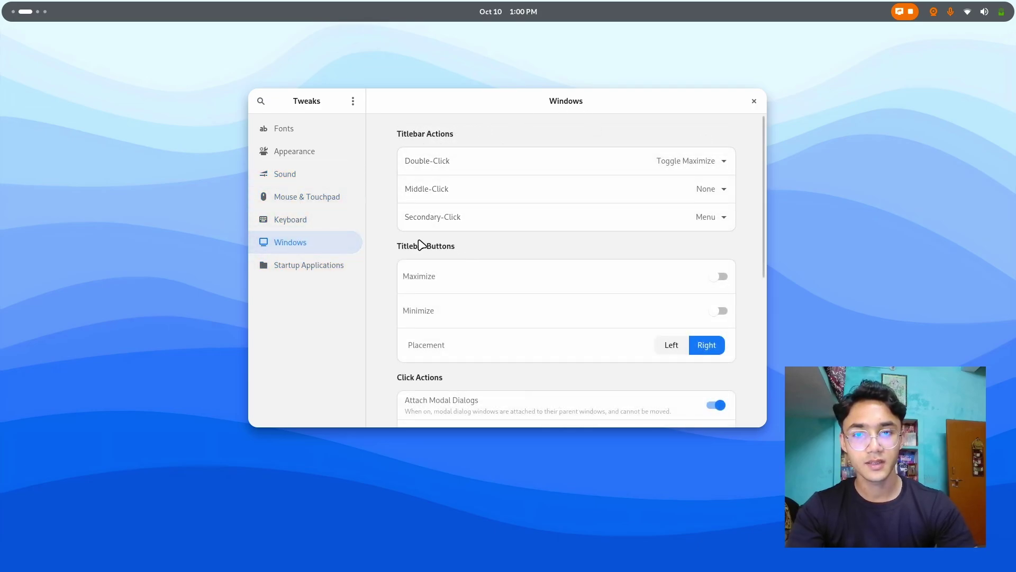
left_click(720, 277)
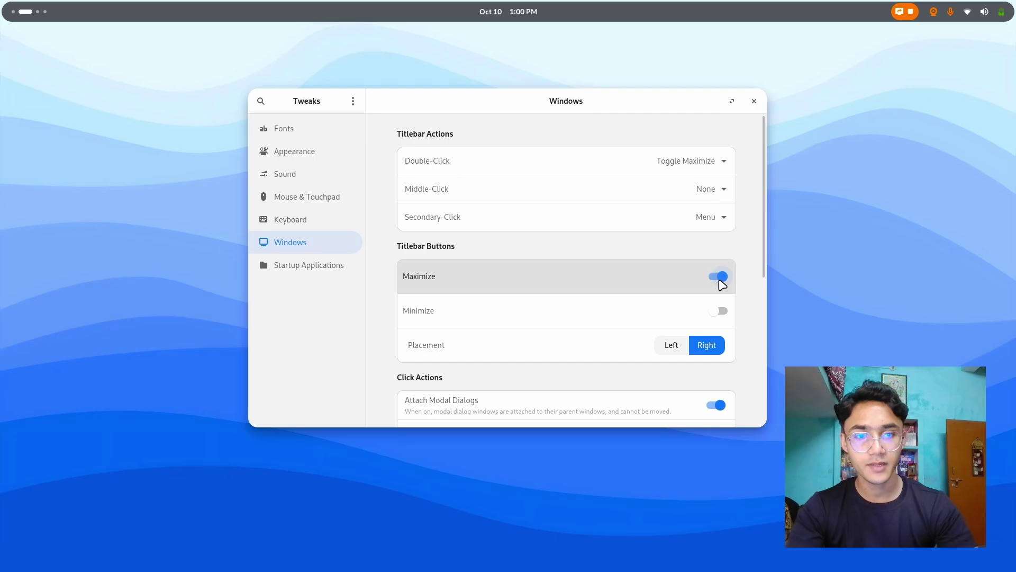
left_click(721, 312)
scroll(565, 285, "down", 5)
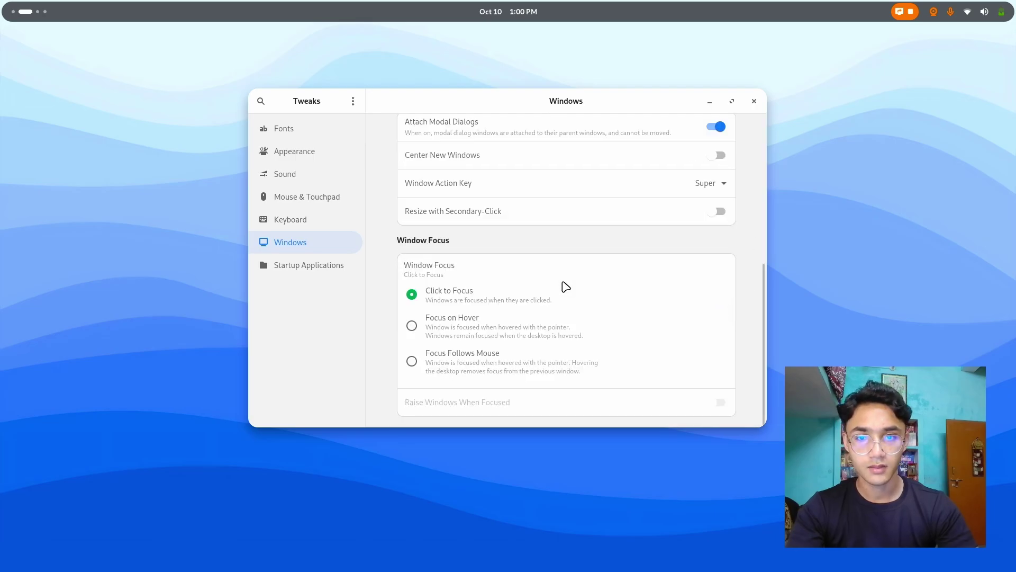
left_click(718, 155)
scroll(745, 132, "up", 1)
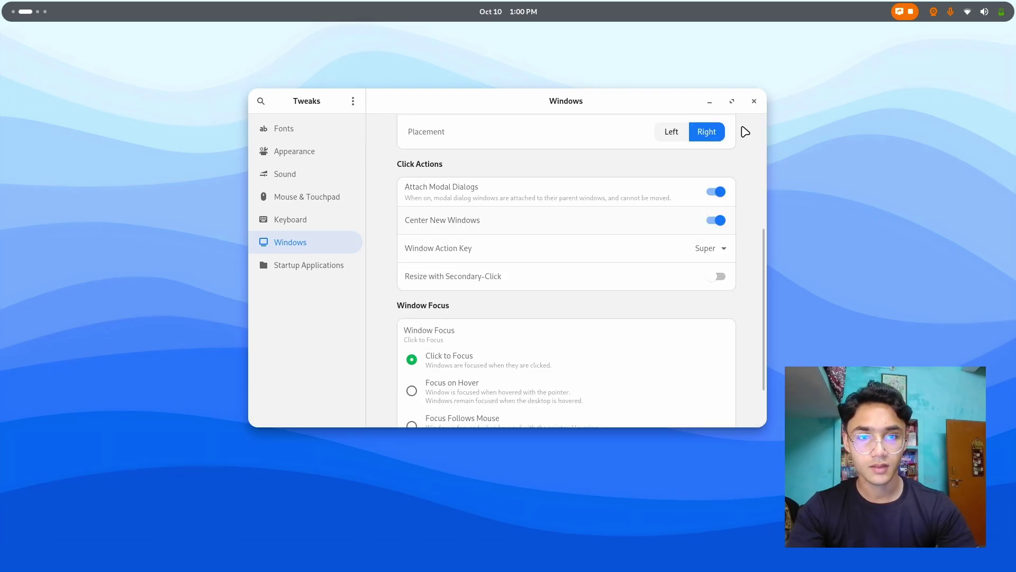
Close Tweaks, glance at the Wi-Fi list in the status menu, and open the overview.
left_click(754, 101)
left_click(985, 16)
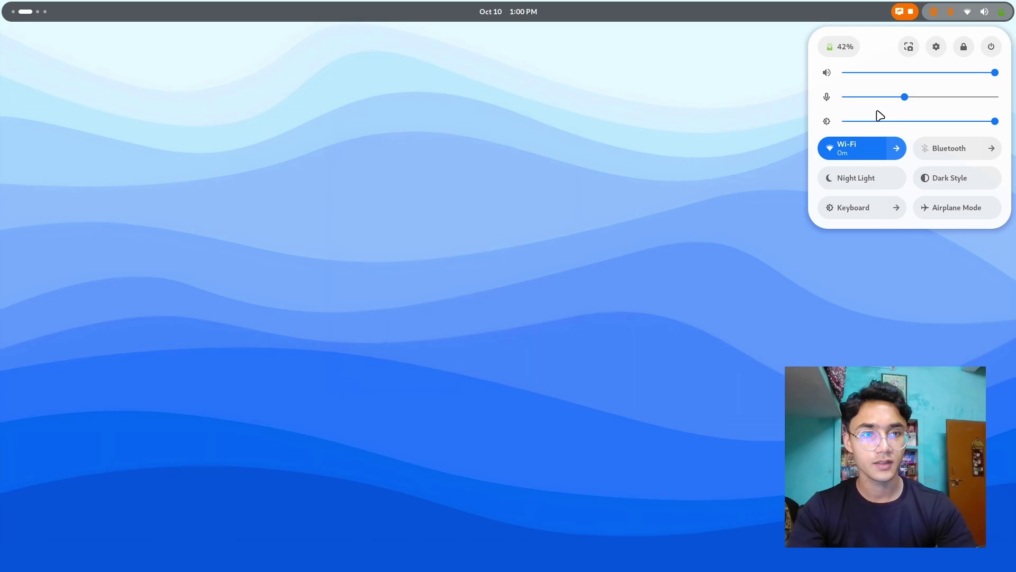
left_click(896, 149)
left_click(658, 170)
key("super")
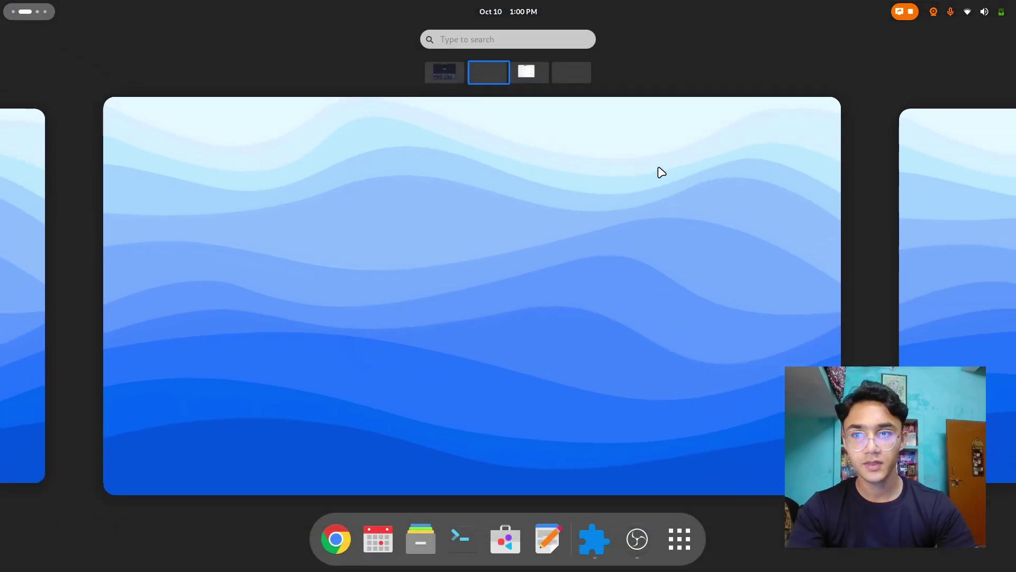
scroll(662, 172, "down", 1)
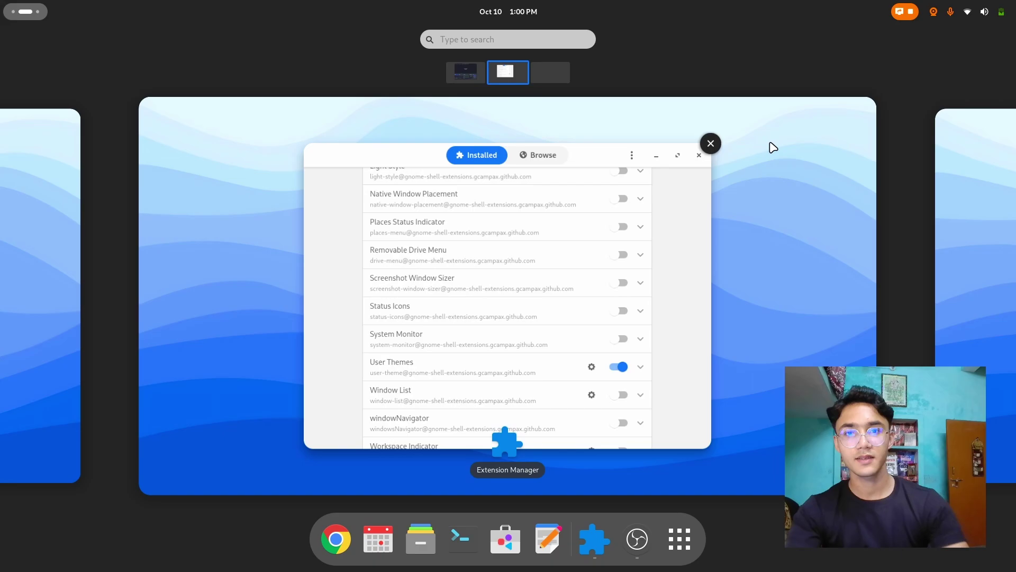
key("super")
key("super")
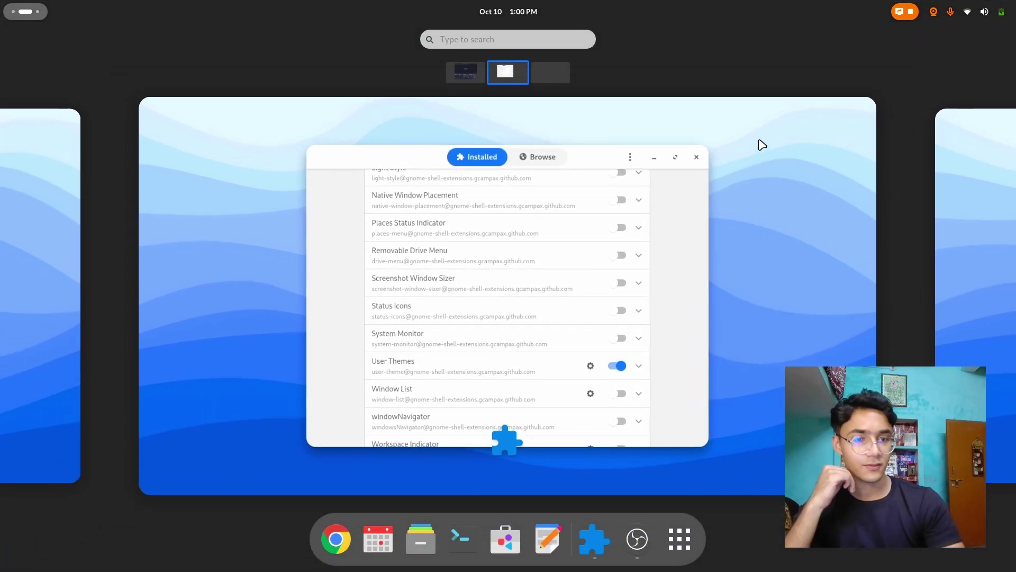
Search Browse for 'blur' and install Blur my Shell.
left_click(760, 144)
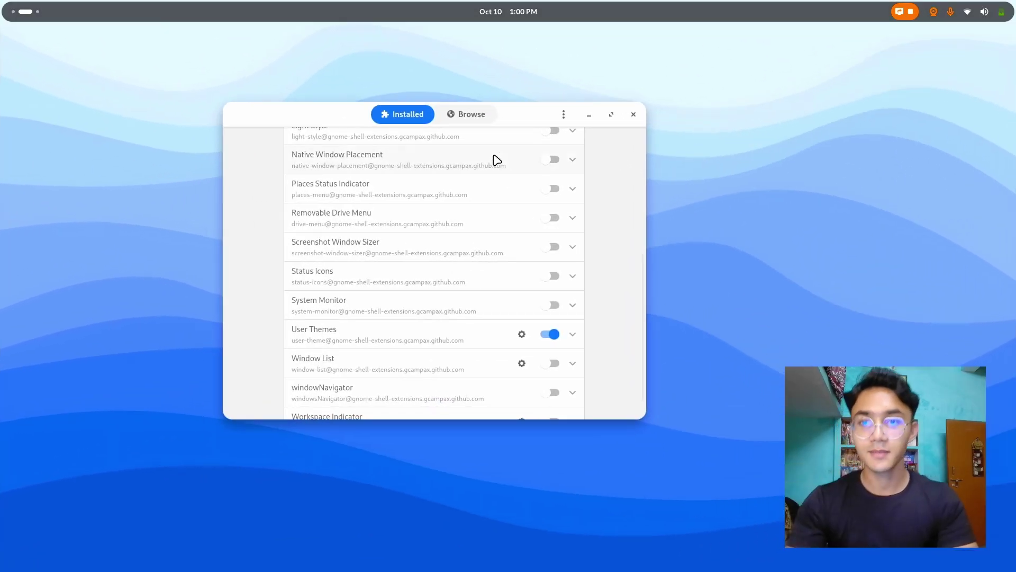
left_click(465, 117)
type("blur")
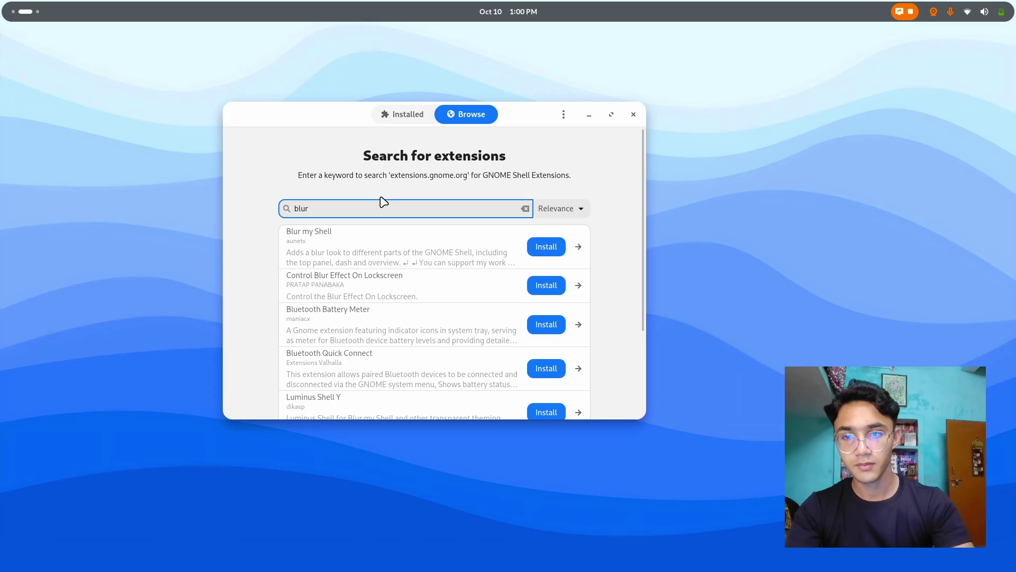
left_click(547, 246)
left_click(545, 318)
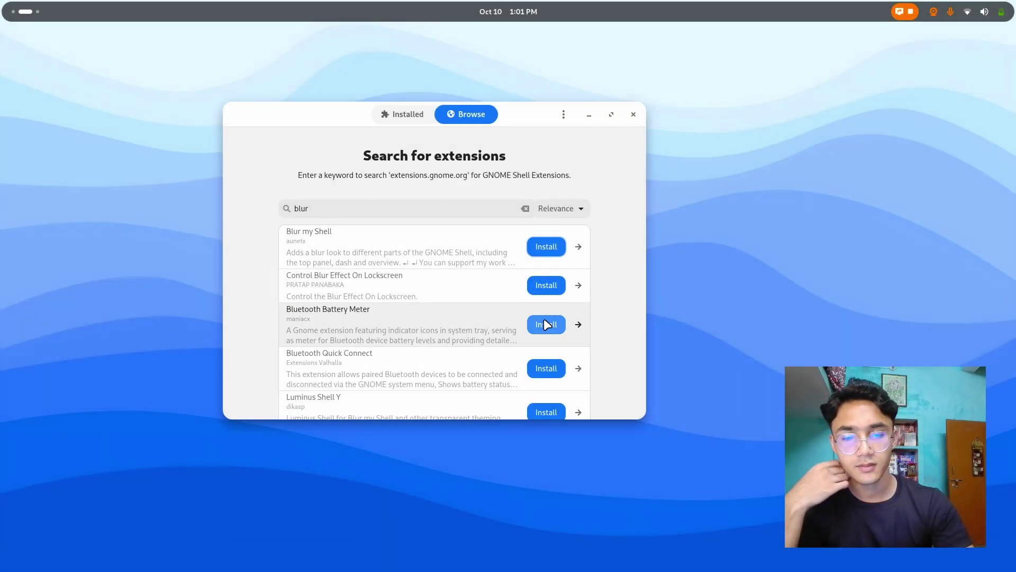
In Blur my Shell's settings, turn off Panel blur.
left_click(398, 122)
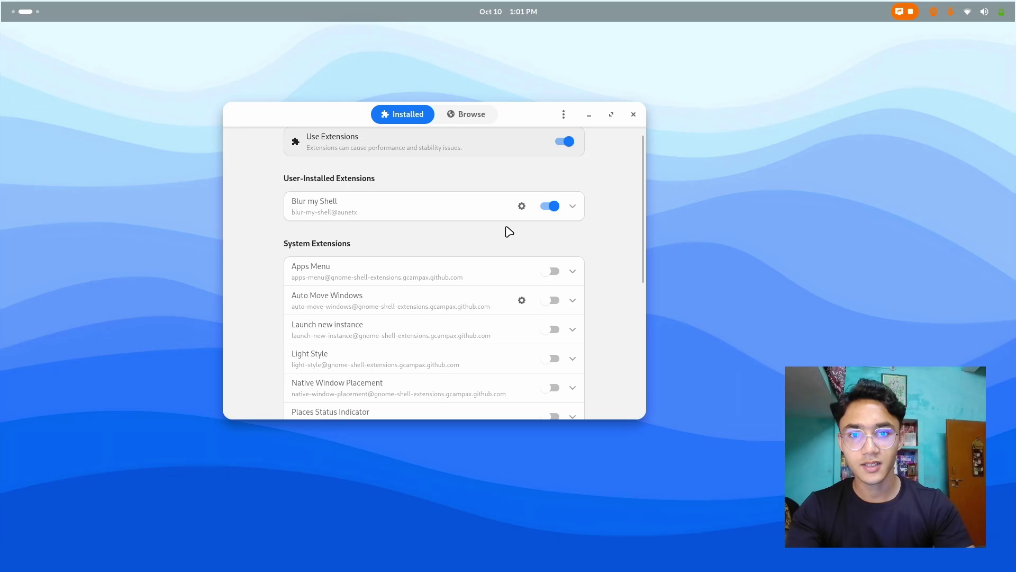
left_click(522, 206)
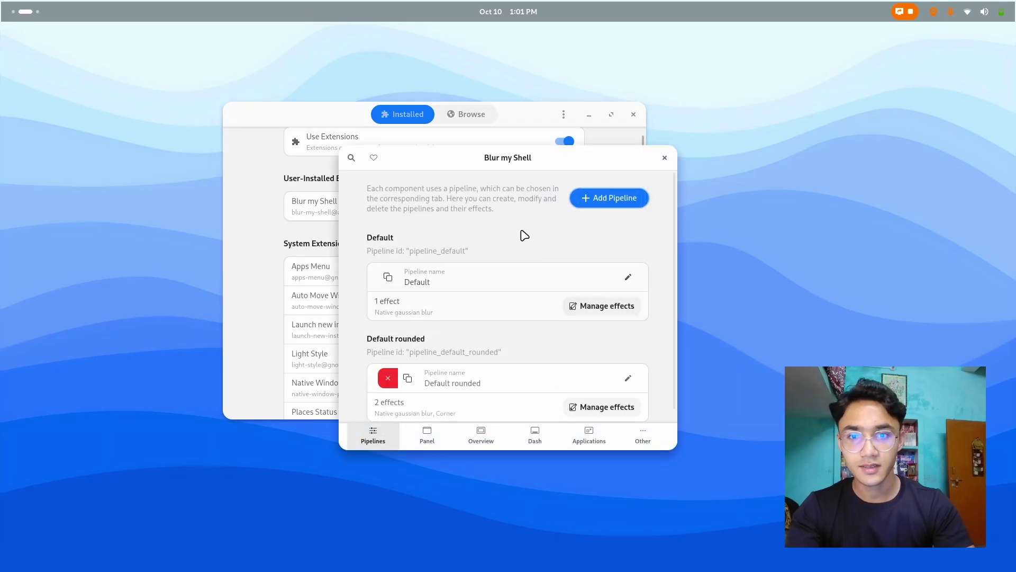
left_click(447, 435)
left_click(642, 195)
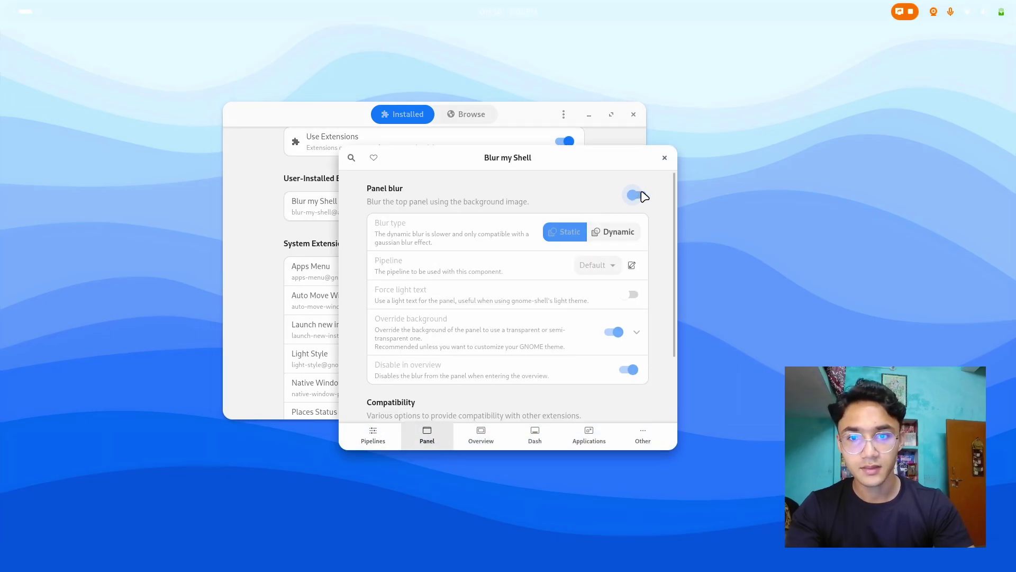
left_click(664, 158)
key("super")
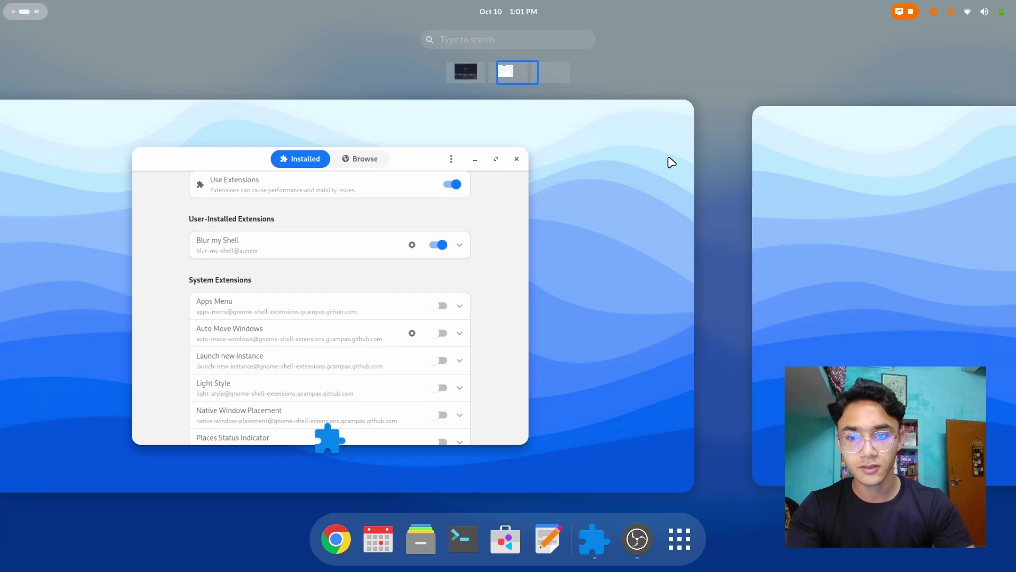
scroll(589, 255, "down", 1)
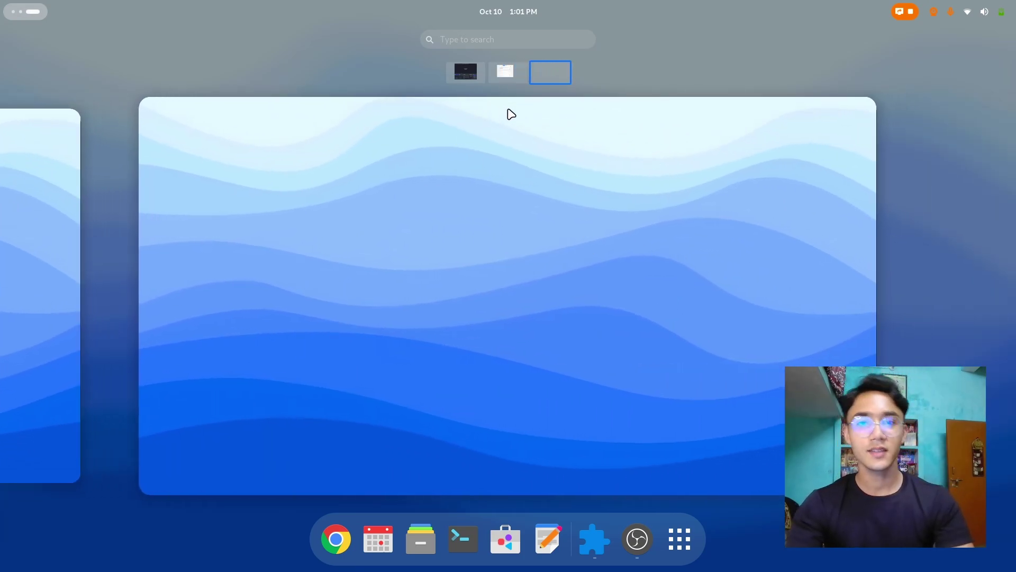
left_click(616, 398)
key("super+Down")
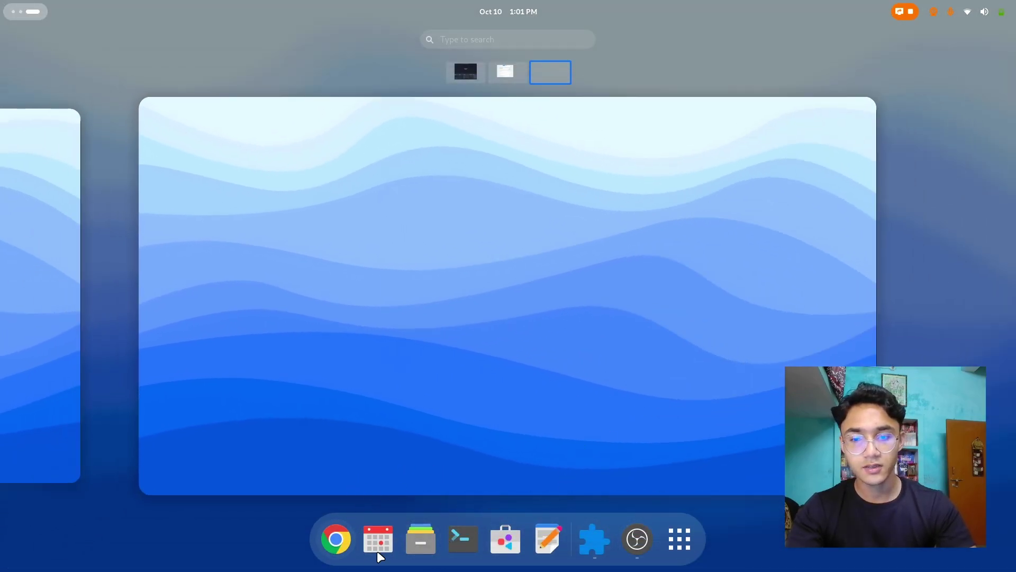
scroll(459, 389, "up", 1)
scroll(458, 389, "down", 1)
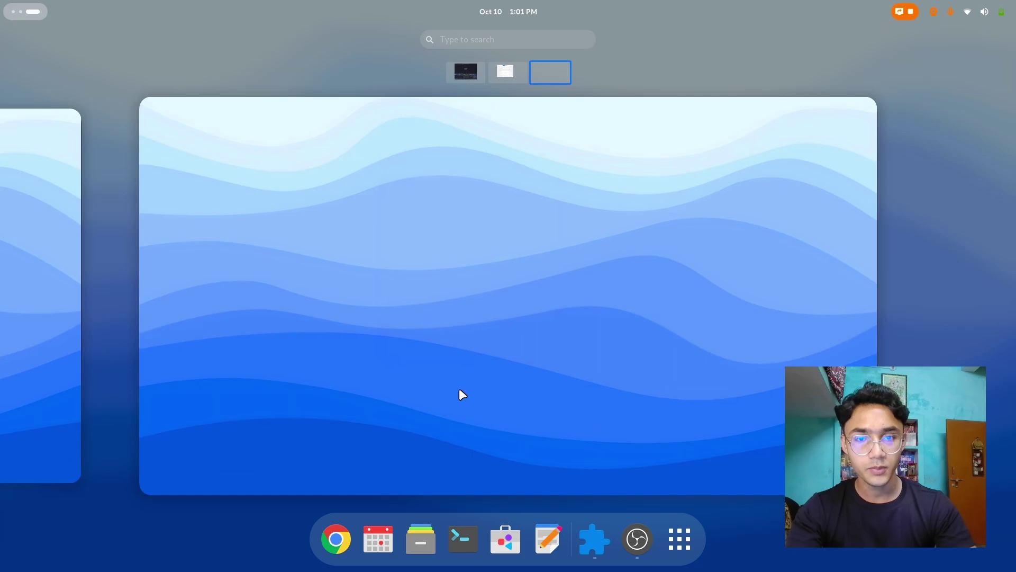
left_click(454, 400)
key("super+Down")
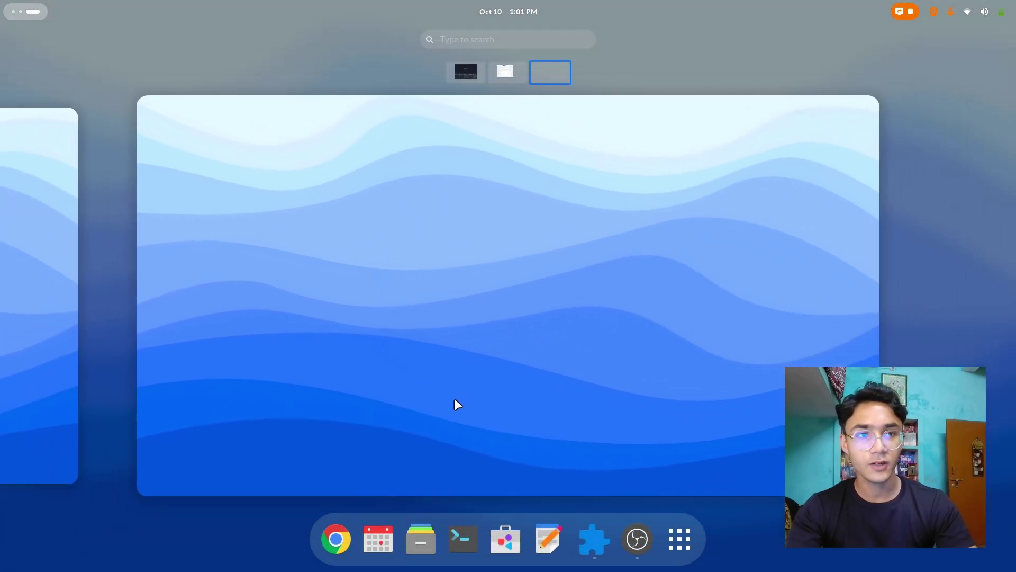
left_click(455, 400)
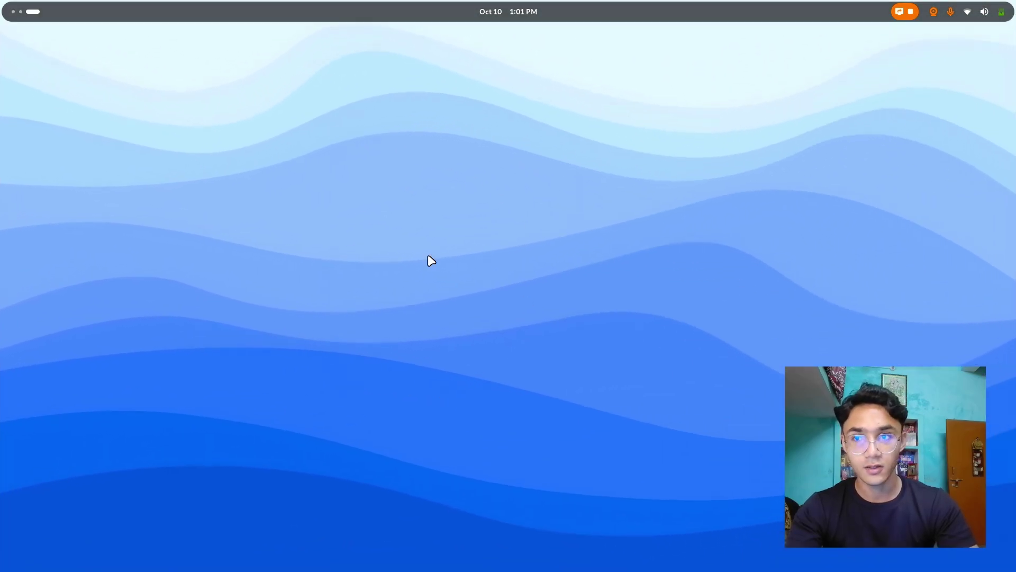
key("super+Page_Up")
Search Browse for 'dash to dock' and install Dash to Dock.
left_click(448, 117)
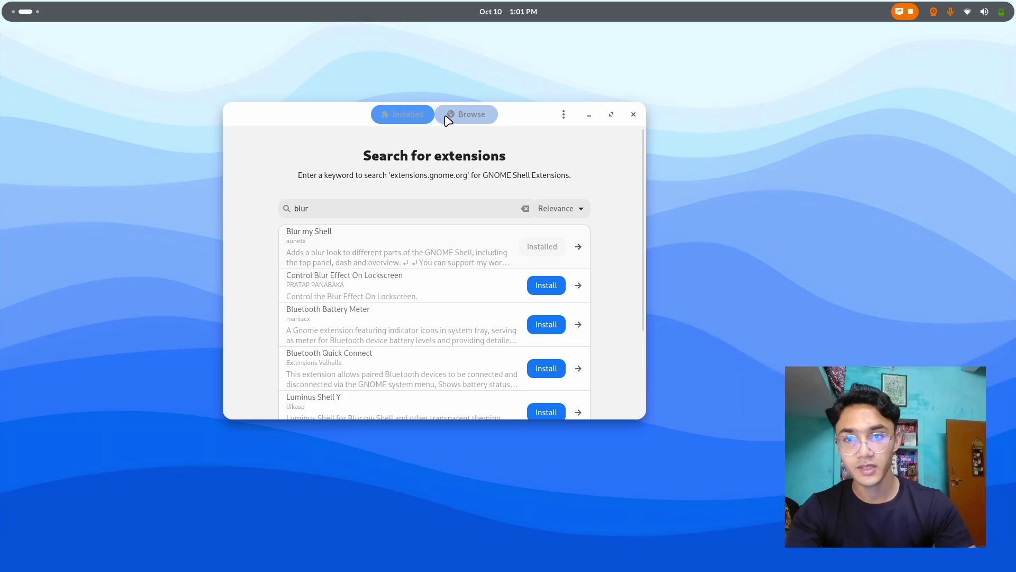
left_click_drag(370, 207, 249, 210)
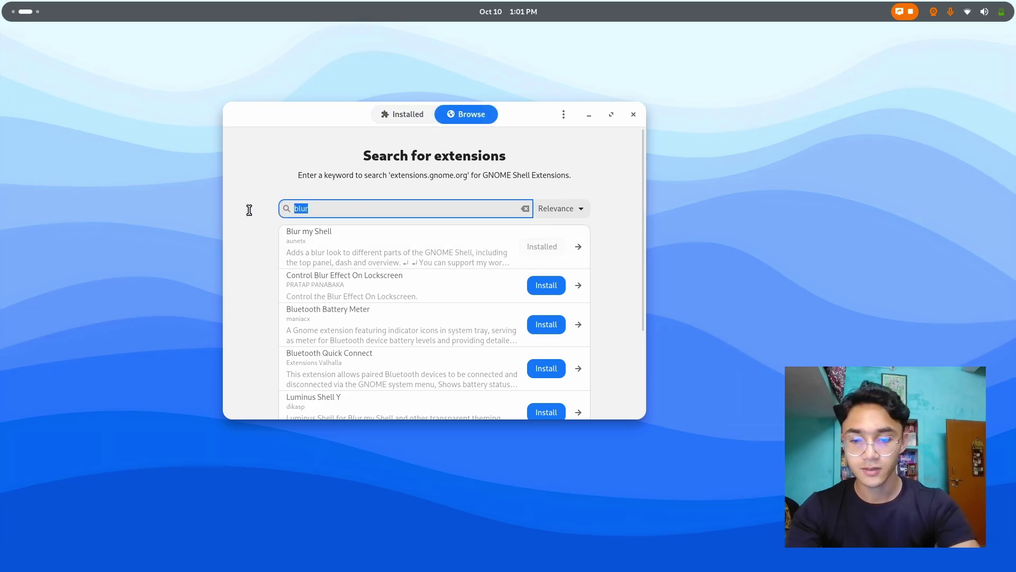
type("dash tp")
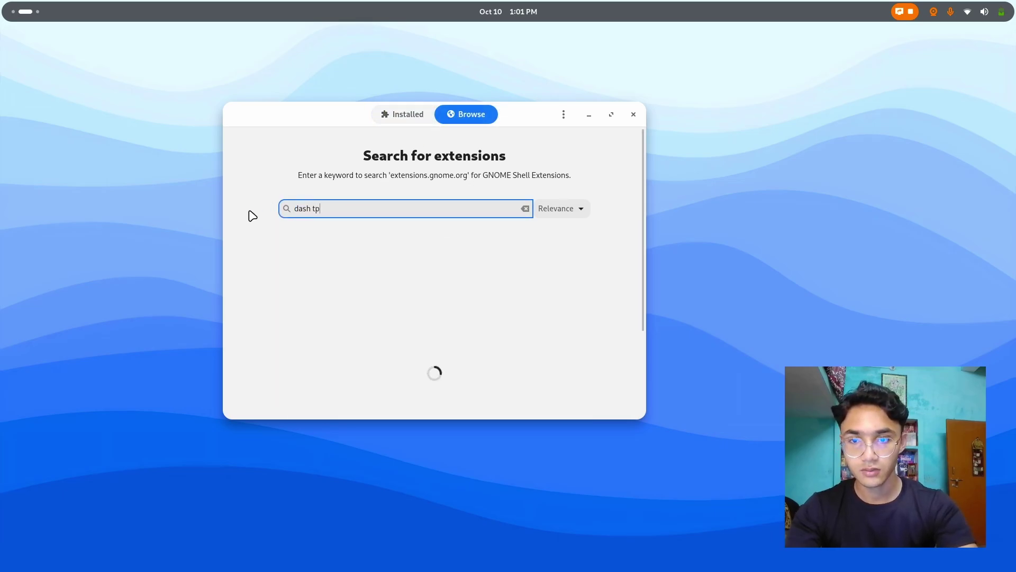
key("BackSpace")
type("o dock")
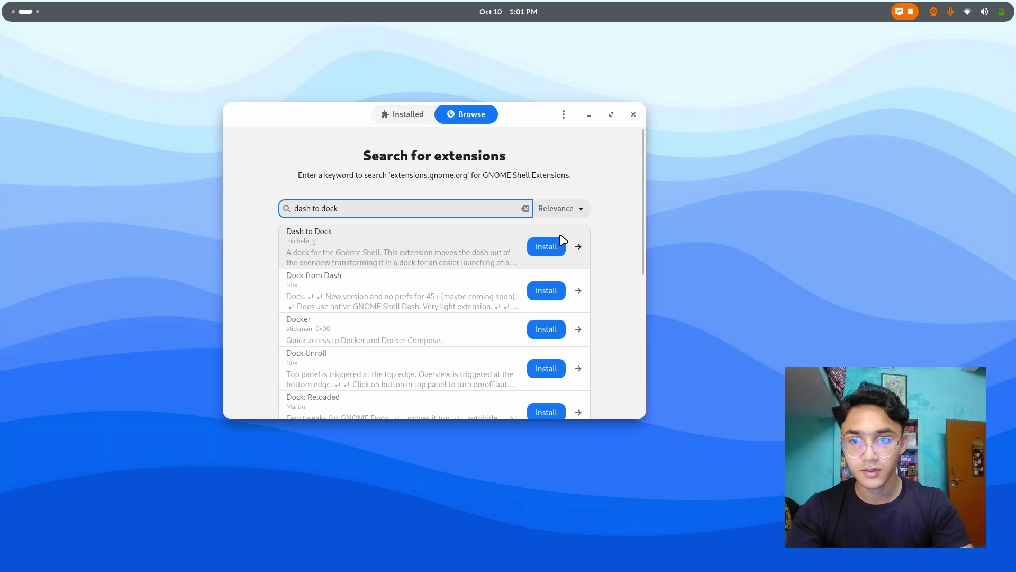
left_click(551, 246)
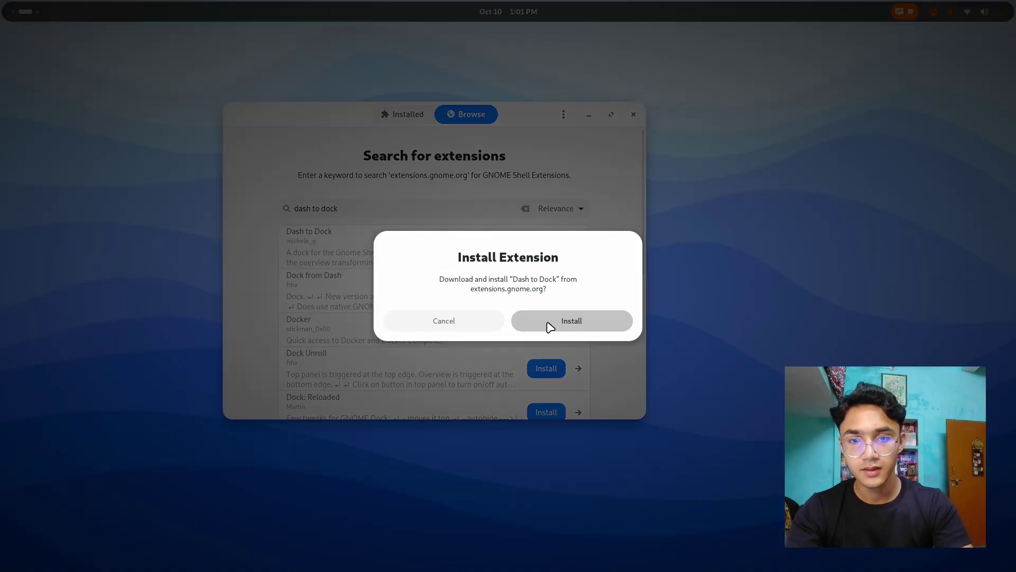
left_click(551, 326)
Review Dash to Dock settings, toggling Use built-in theme on and back off.
left_click_drag(518, 119, 598, 117)
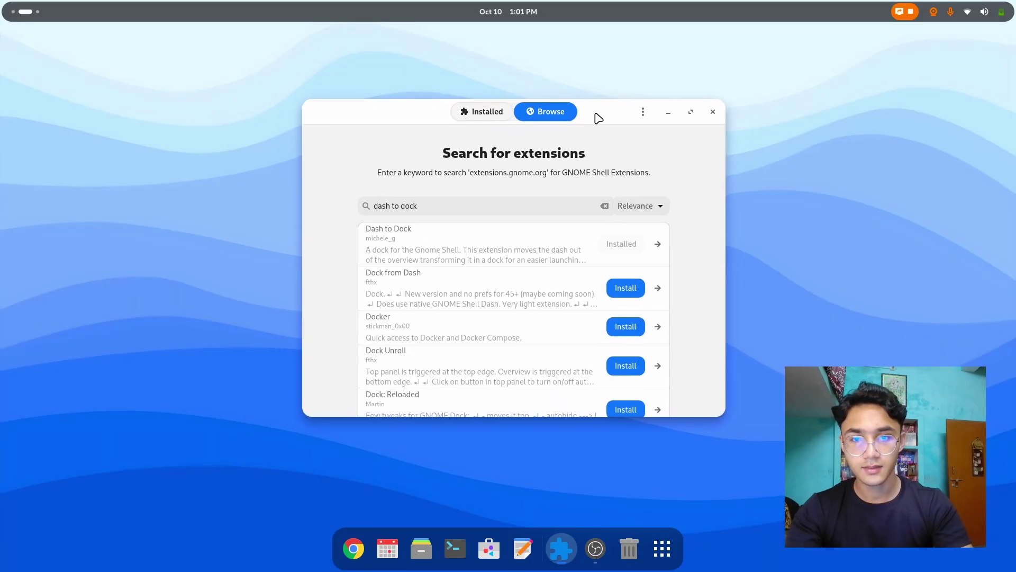
left_click(481, 111)
left_click(601, 231)
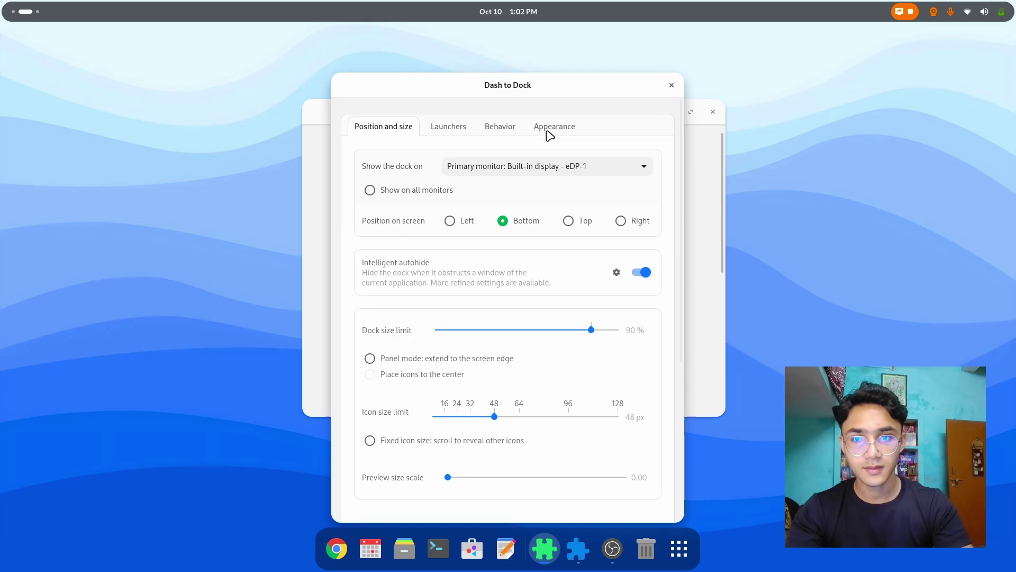
left_click(550, 127)
left_click(650, 231)
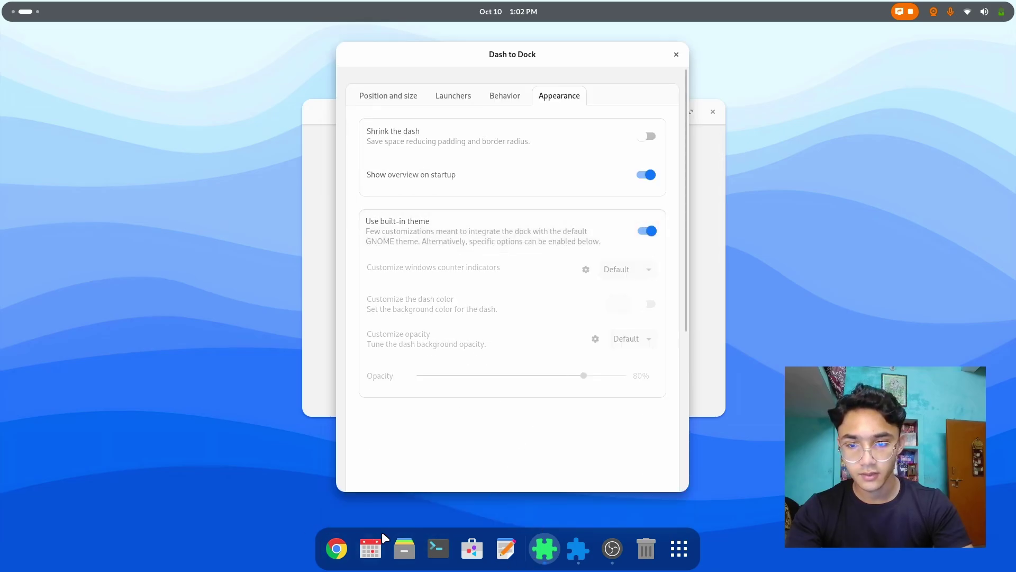
left_click(643, 233)
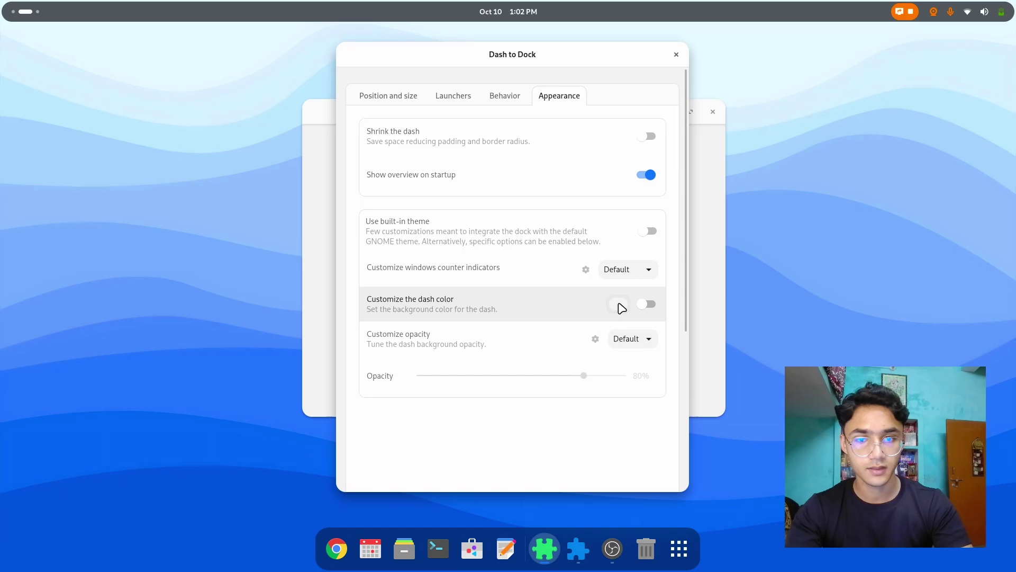
left_click(372, 100)
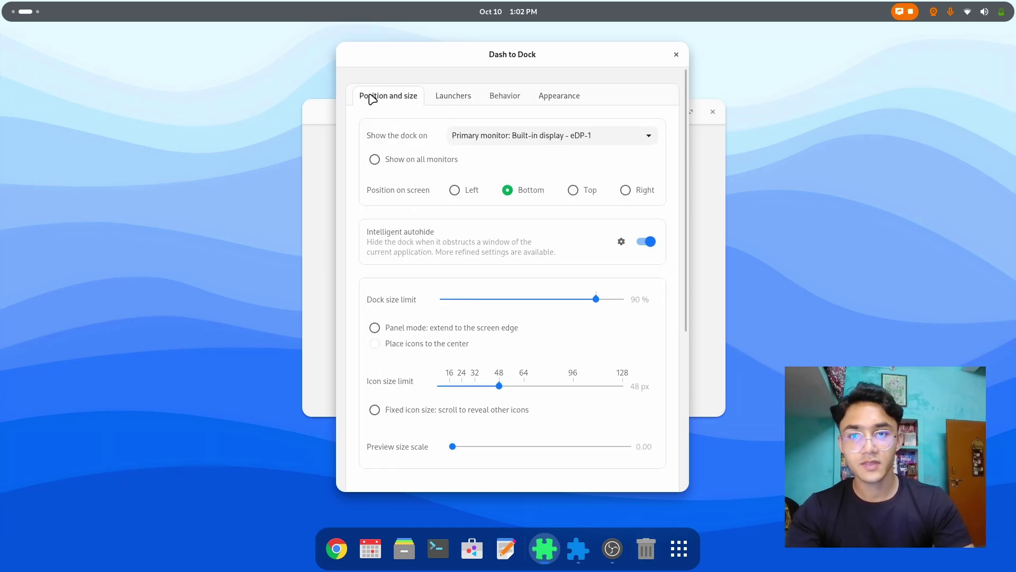
left_click(677, 55)
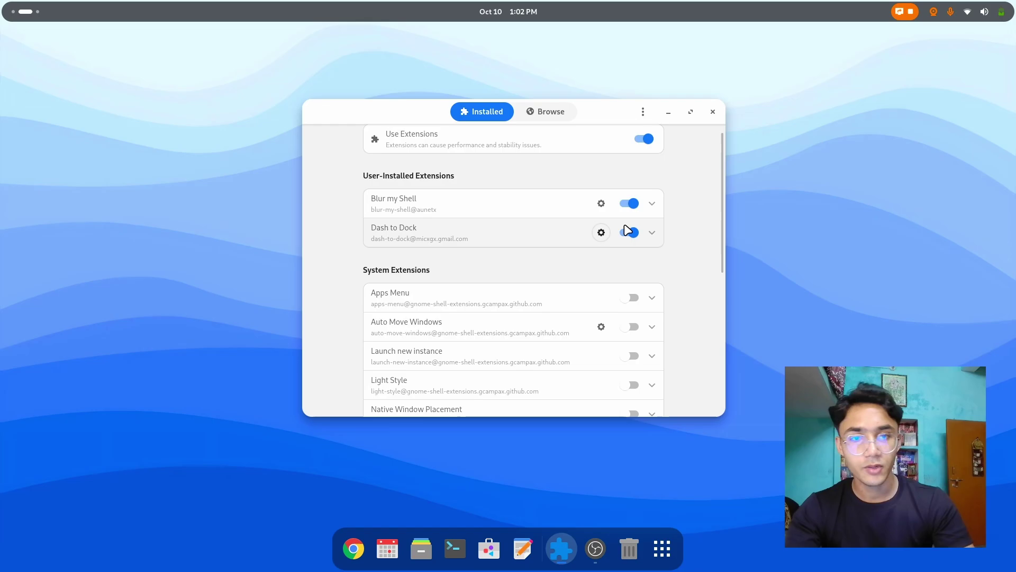
Disable Dash to Dock and close the Extension Manager window from the overview.
left_click(629, 233)
key("super")
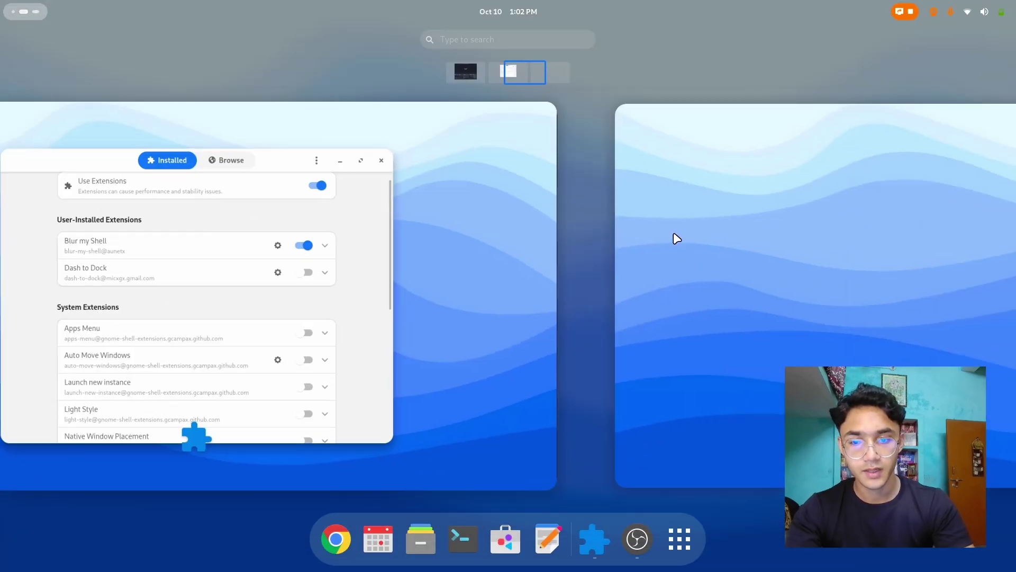
left_click(674, 234)
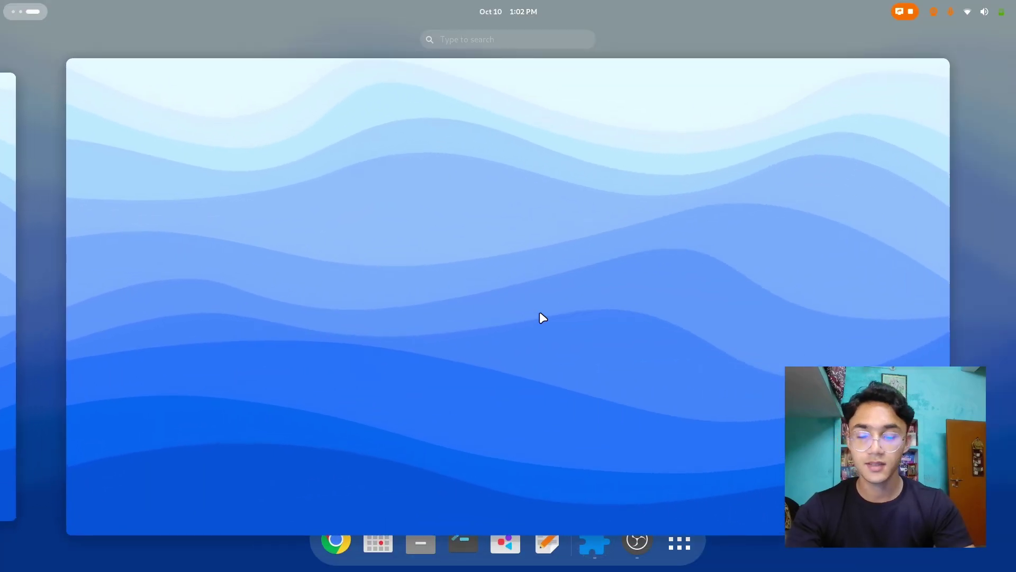
left_click(539, 311)
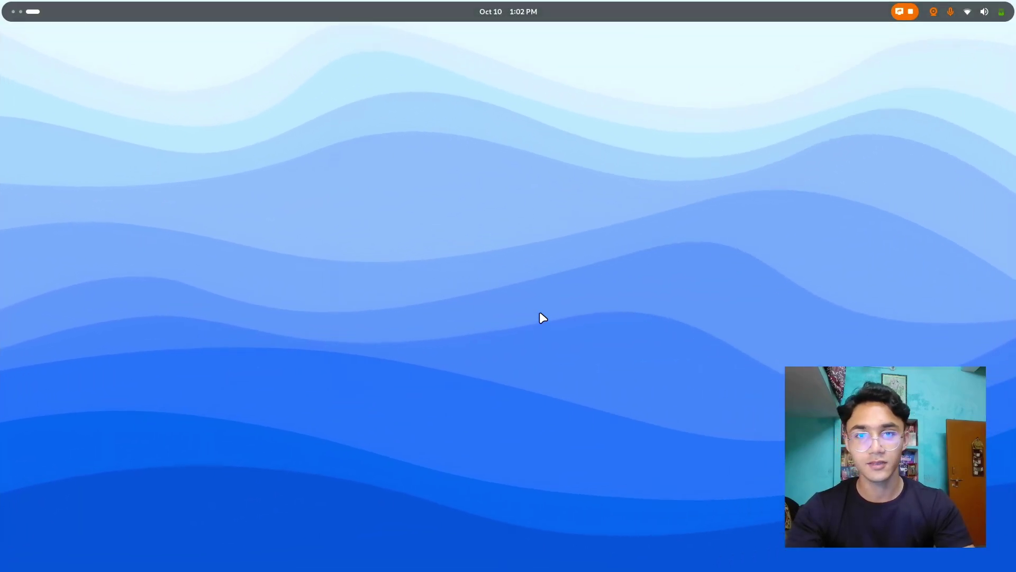
key("super")
scroll(723, 68, "up", 1)
left_click(710, 143)
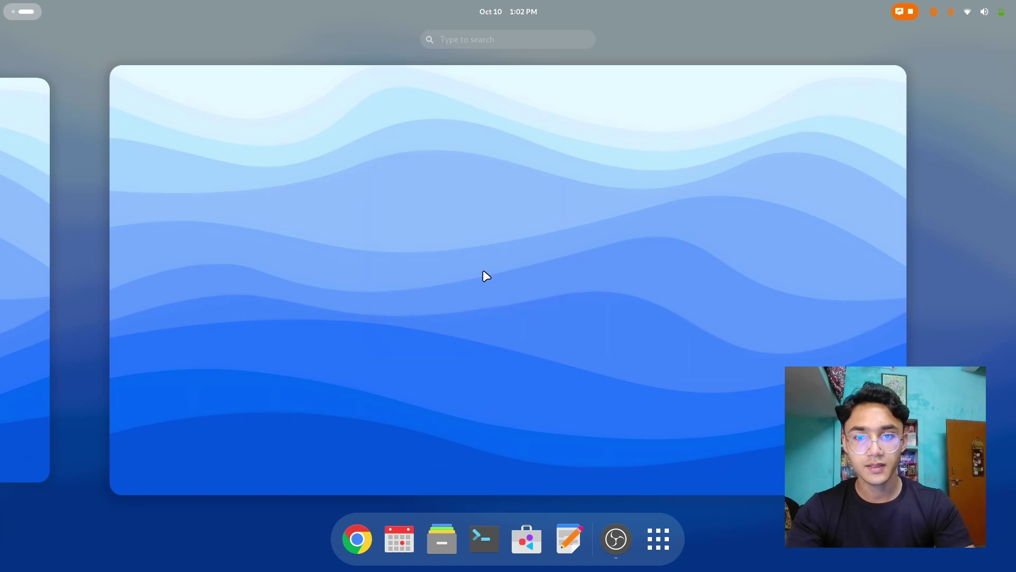
Dismiss the download-finished notification and close the quick settings panel.
scroll(487, 276, "down", 1)
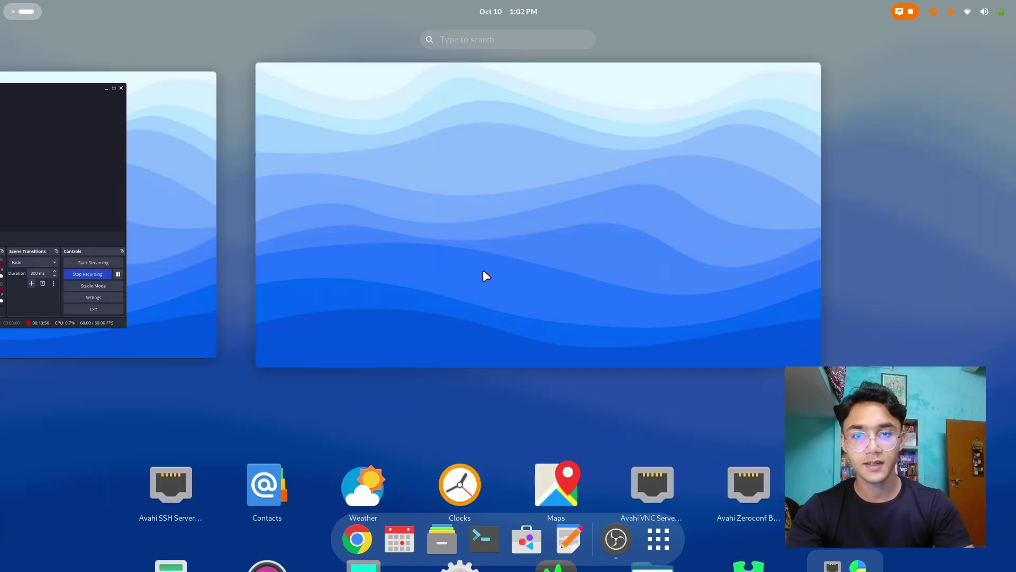
left_click(987, 14)
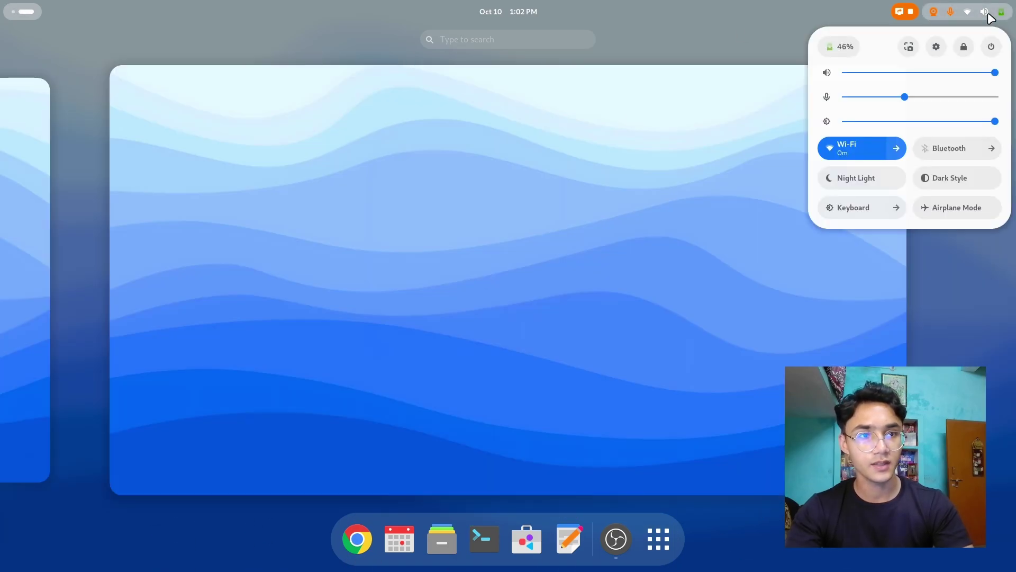
left_click(509, 11)
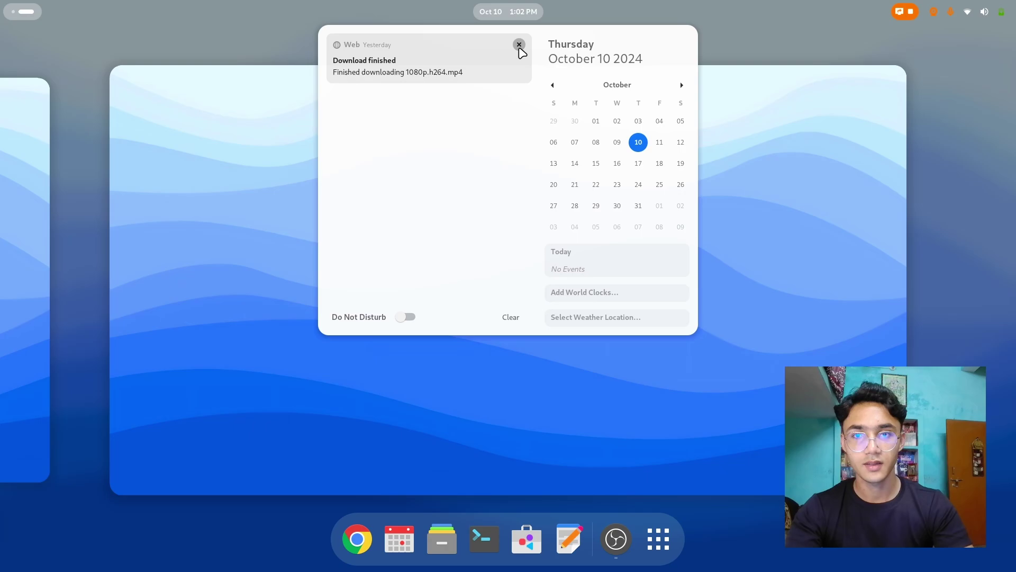
left_click(517, 45)
left_click(995, 14)
left_click(725, 225)
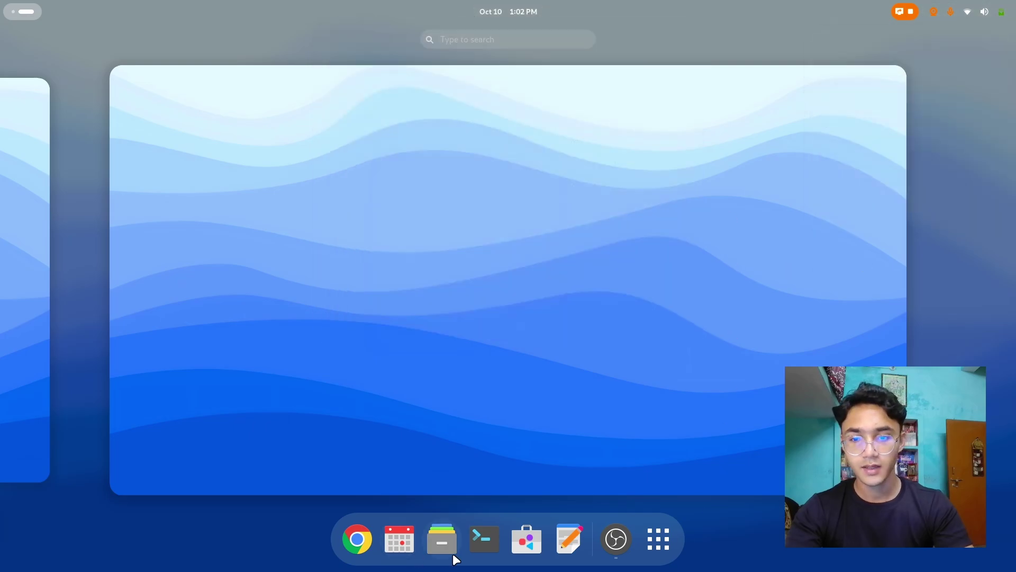
Open and close Calendar, then Files on the Home folder.
left_click(399, 539)
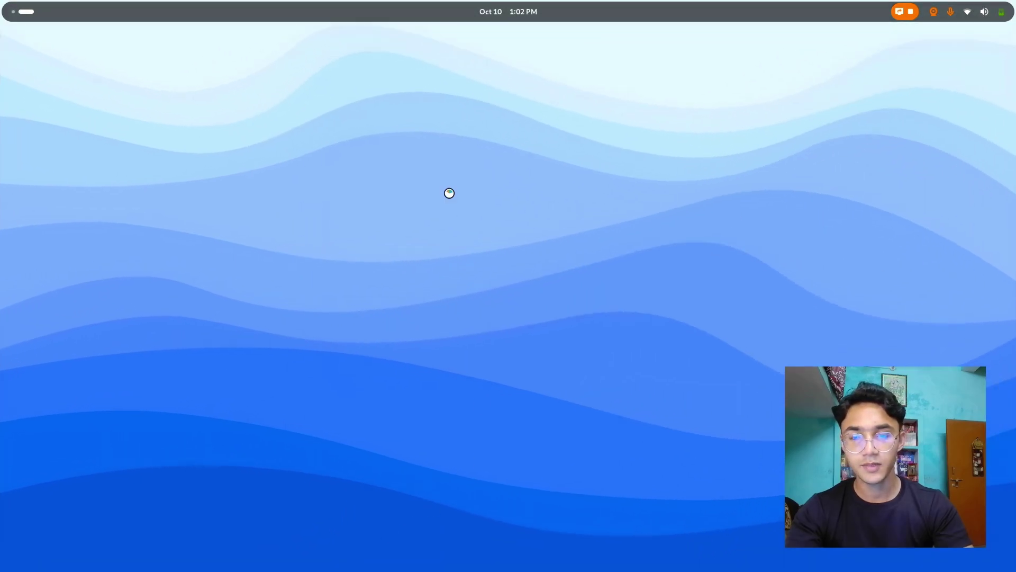
double_click(417, 38)
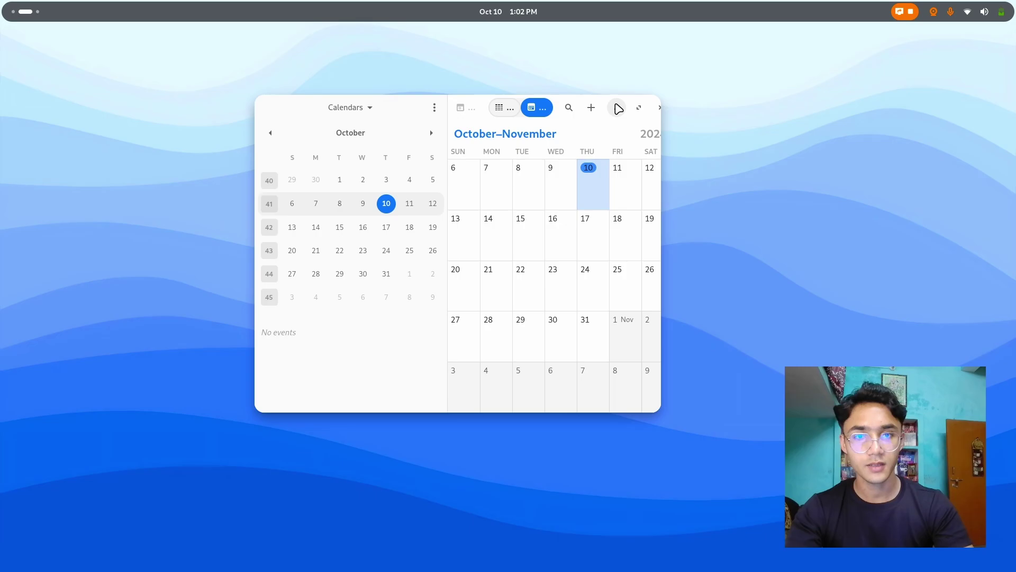
left_click(659, 109)
key("super")
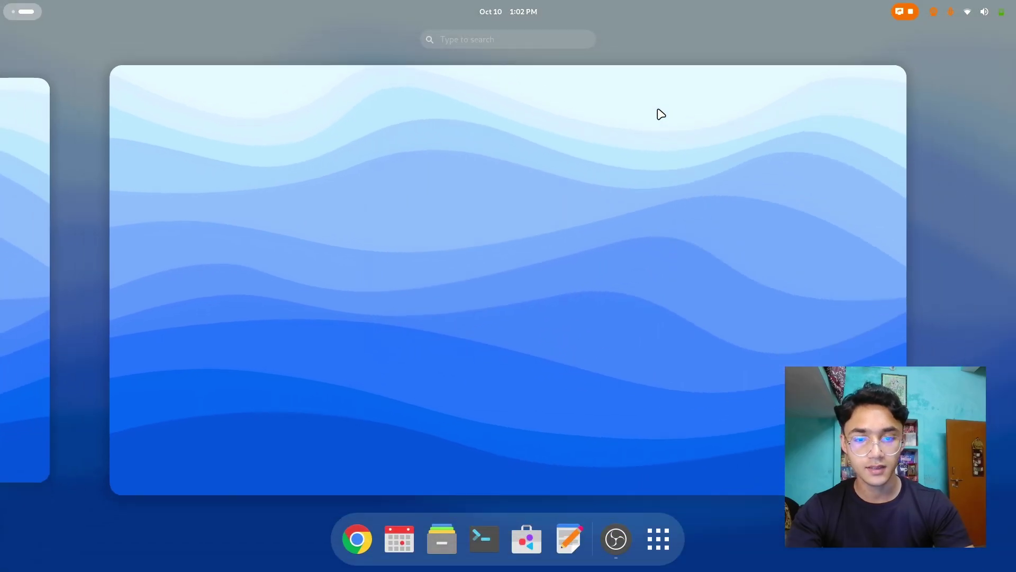
key("super")
scroll(482, 338, "down", 1)
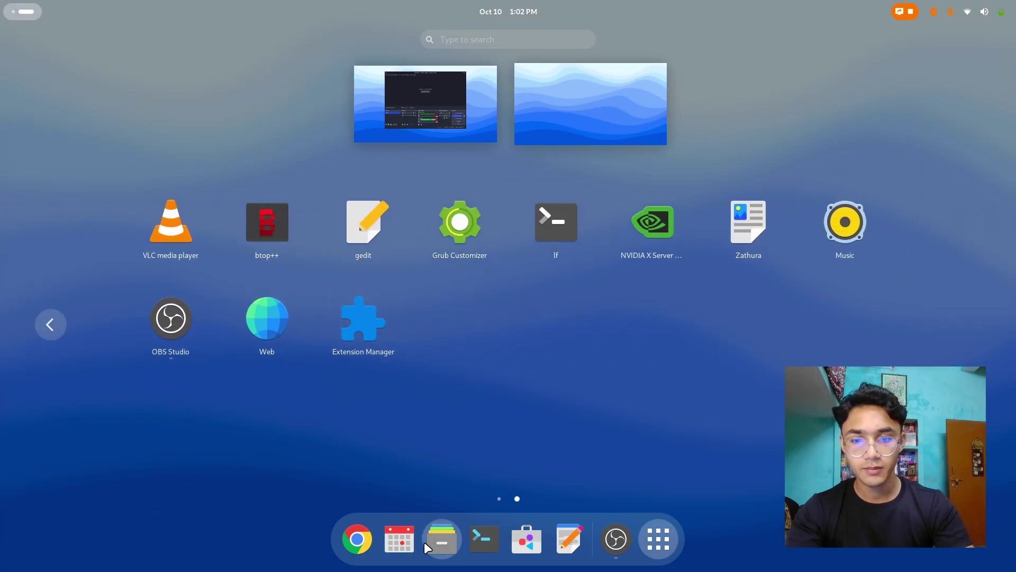
left_click(427, 546)
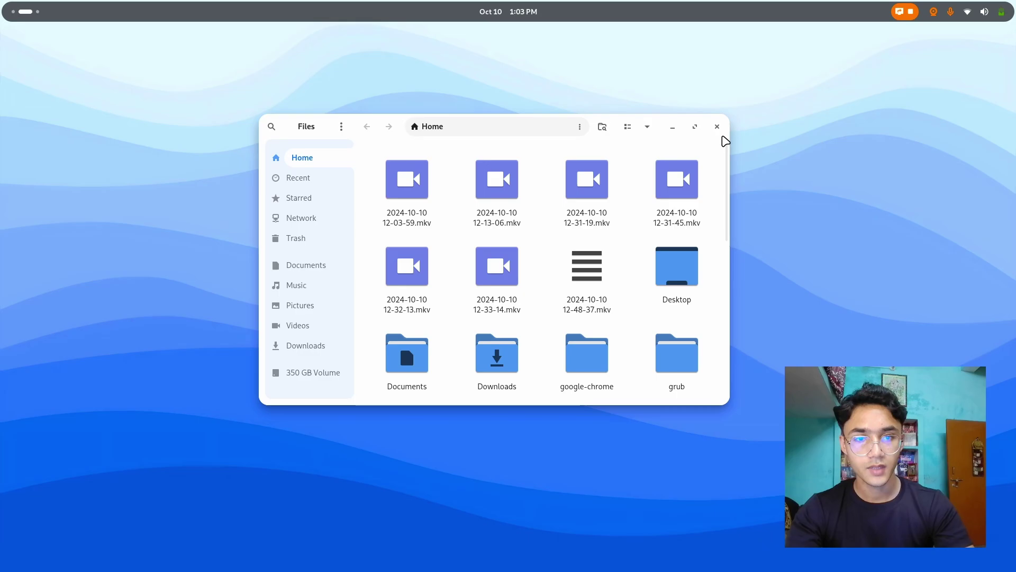
left_click(714, 129)
Launch Software and browse the Fragments app details page.
key("super")
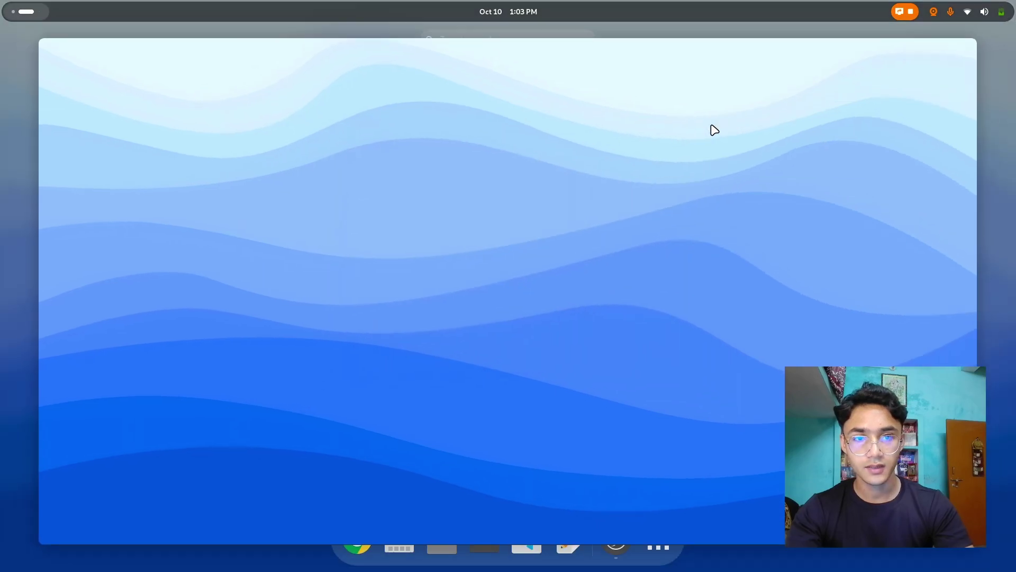
left_click(527, 540)
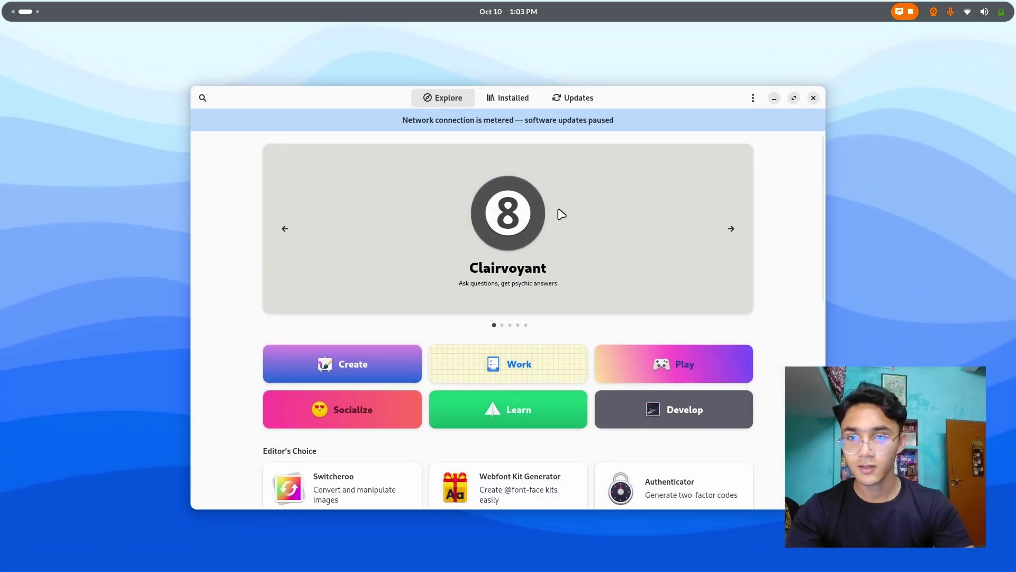
scroll(456, 356, "down", 8)
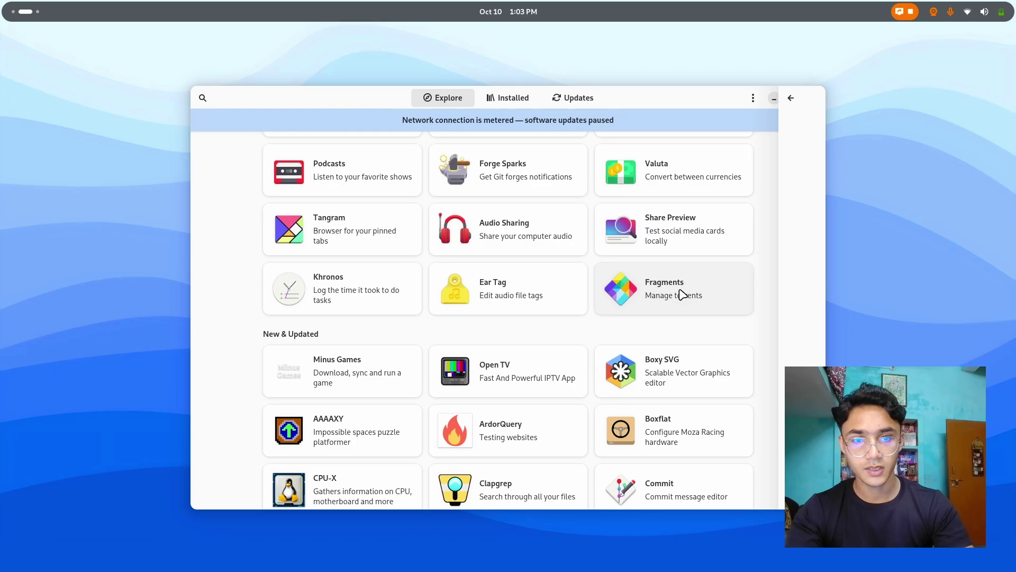
left_click(681, 291)
scroll(570, 297, "down", 4)
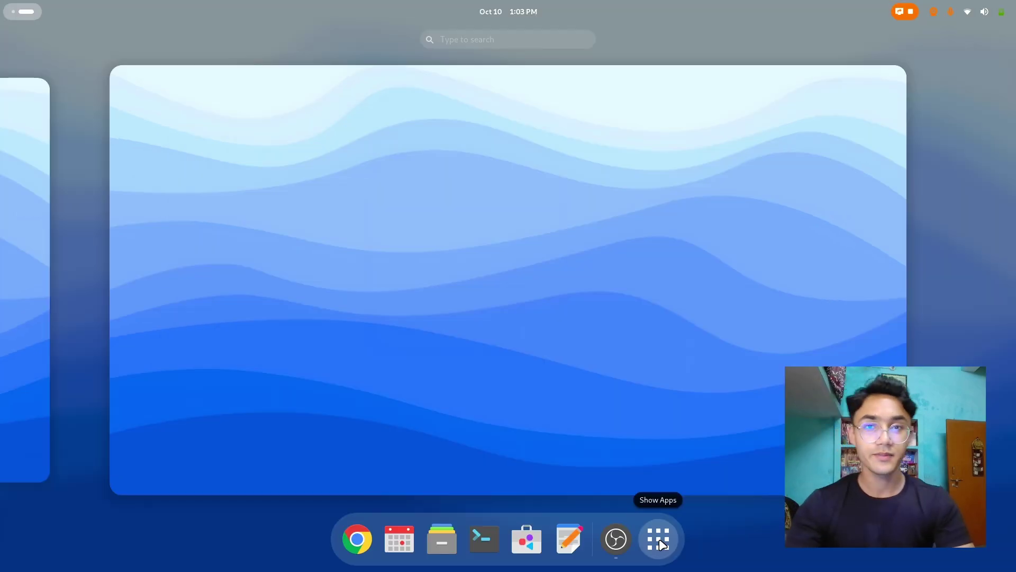
scroll(466, 423, "up", 1)
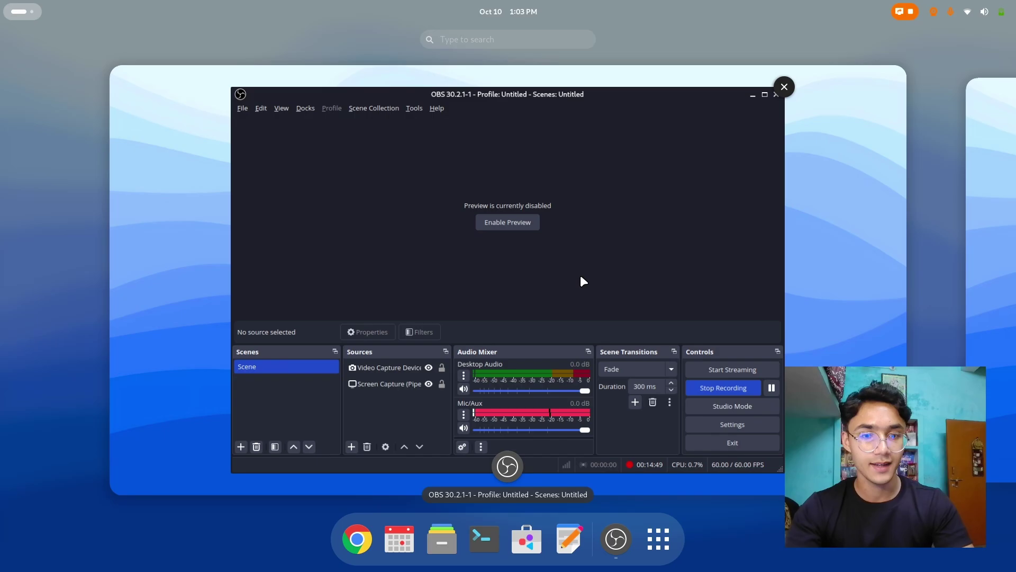
Bring OBS Studio to the front and open its Settings from the File menu.
left_click(580, 275)
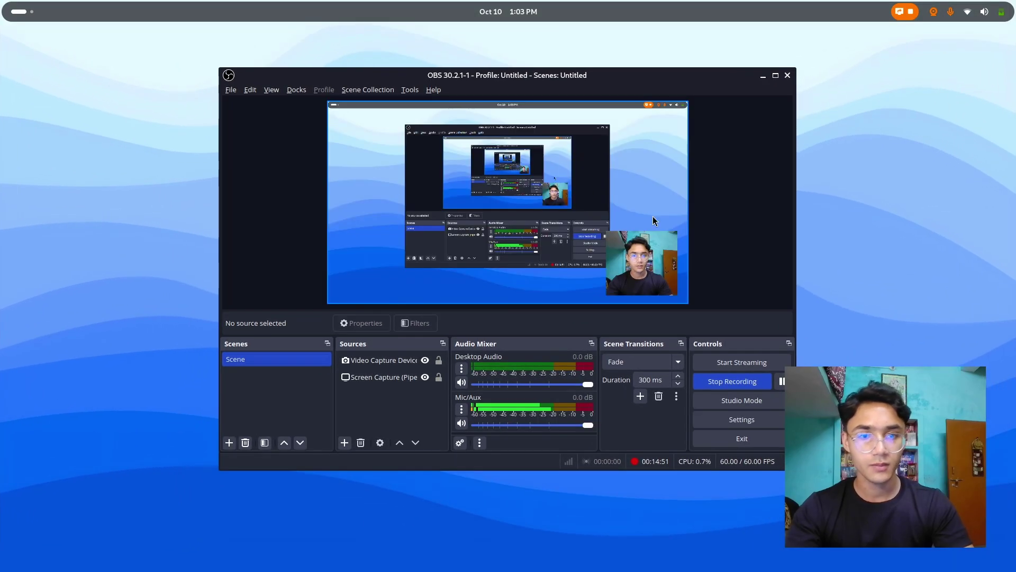
right_click(784, 190)
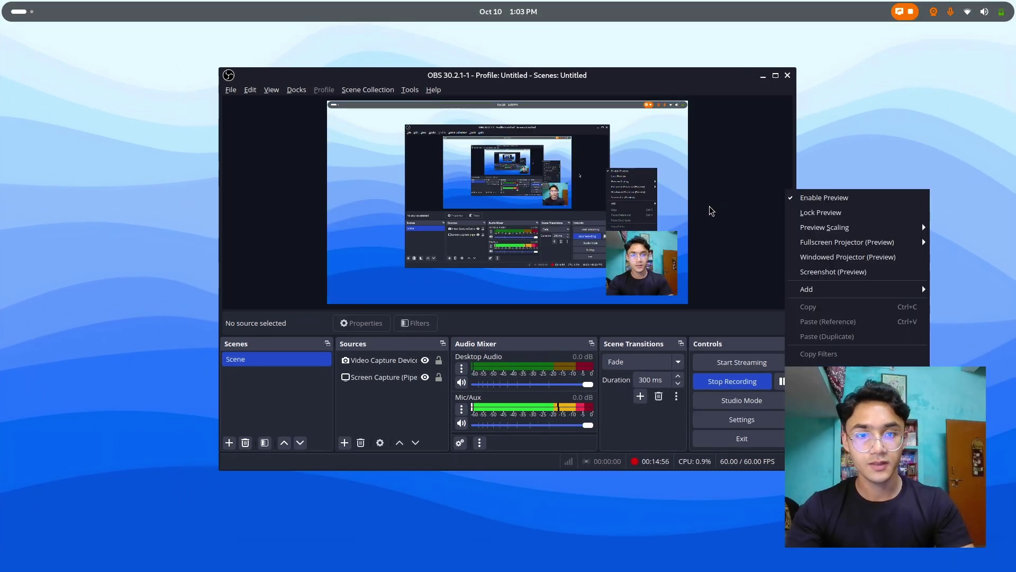
key("Escape")
left_click(237, 88)
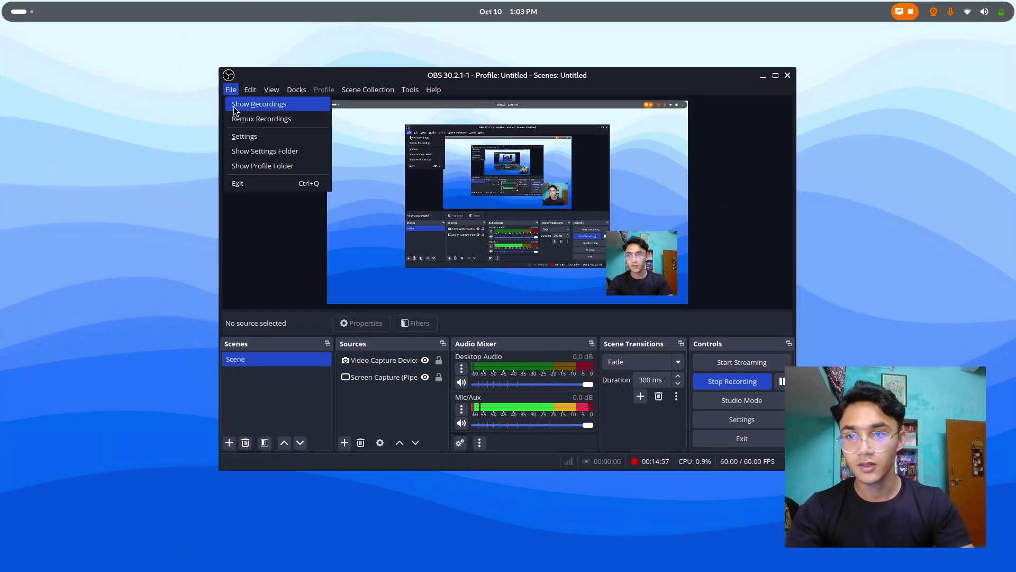
left_click(233, 136)
Confirm the Appearance style stays Default, close Settings and bring up the preview options.
left_click(282, 122)
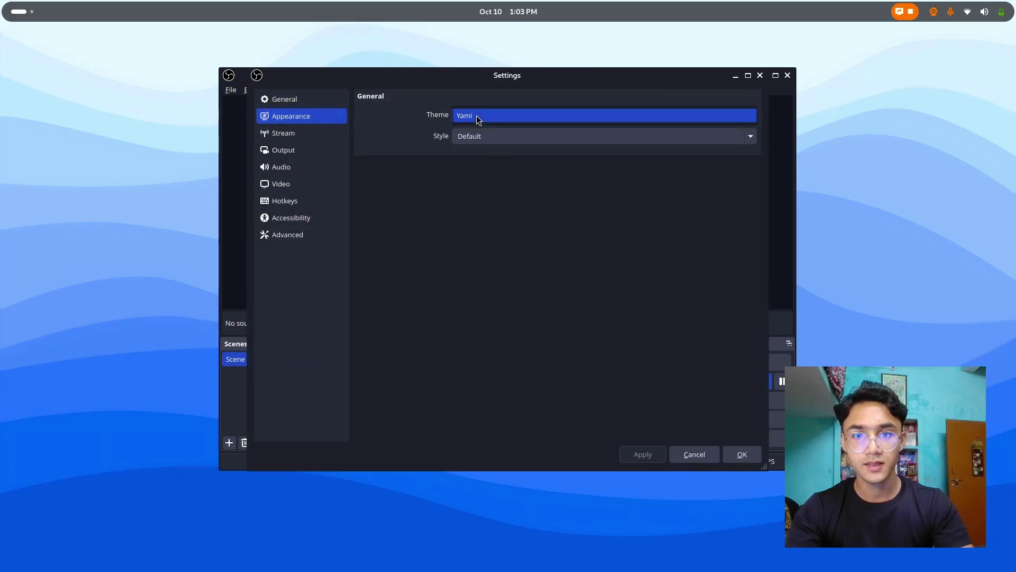
left_click(464, 135)
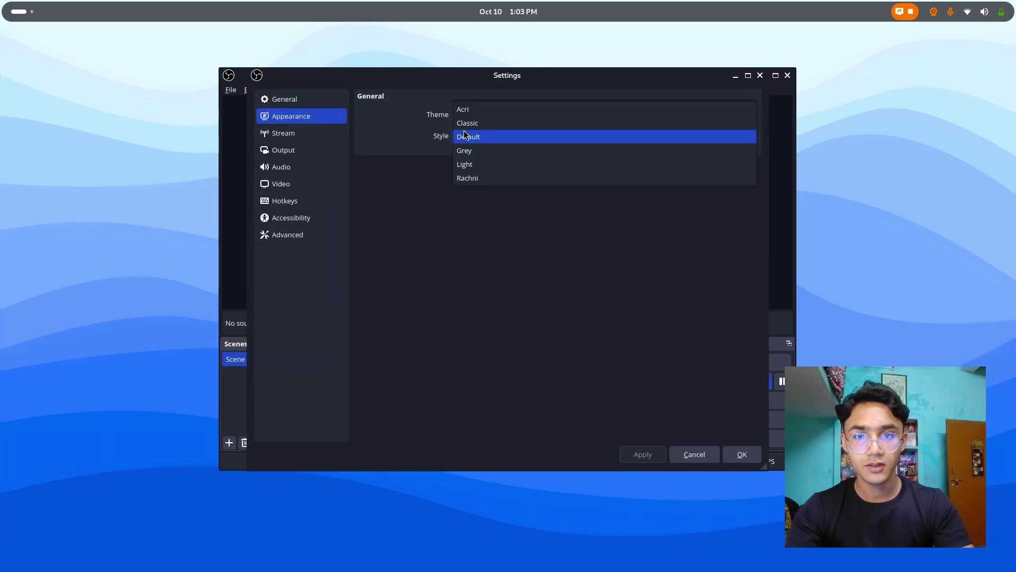
left_click(414, 140)
left_click(742, 454)
right_click(755, 284)
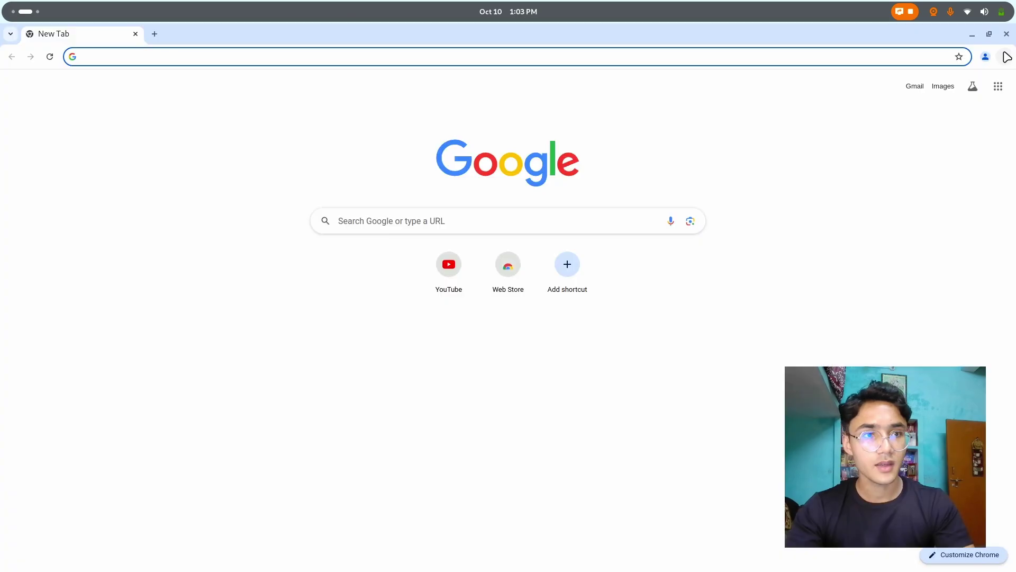
left_click(1005, 57)
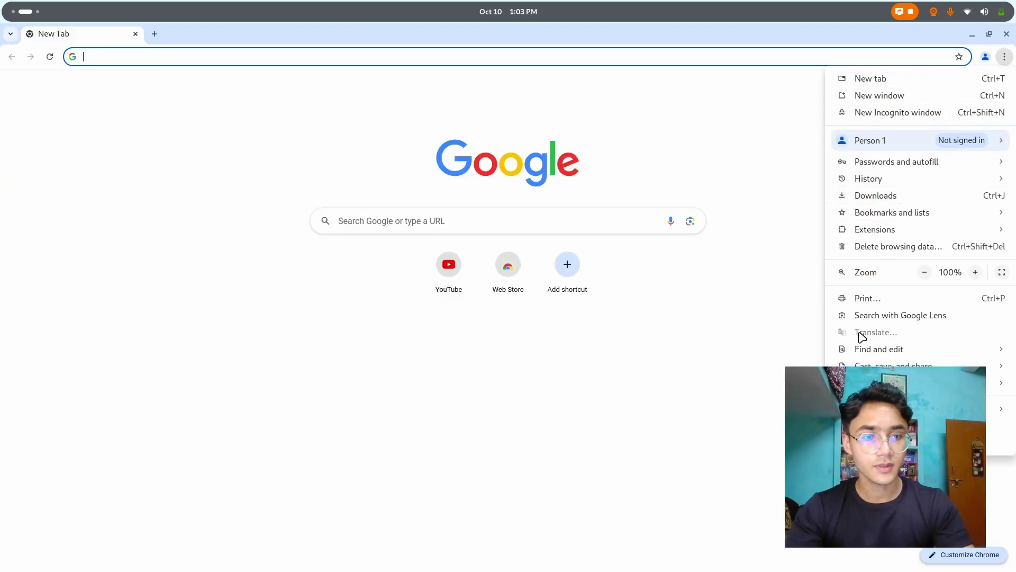
Switch Chrome's appearance to Use GTK in Settings > Appearance, then go to the activities overview.
left_click(868, 425)
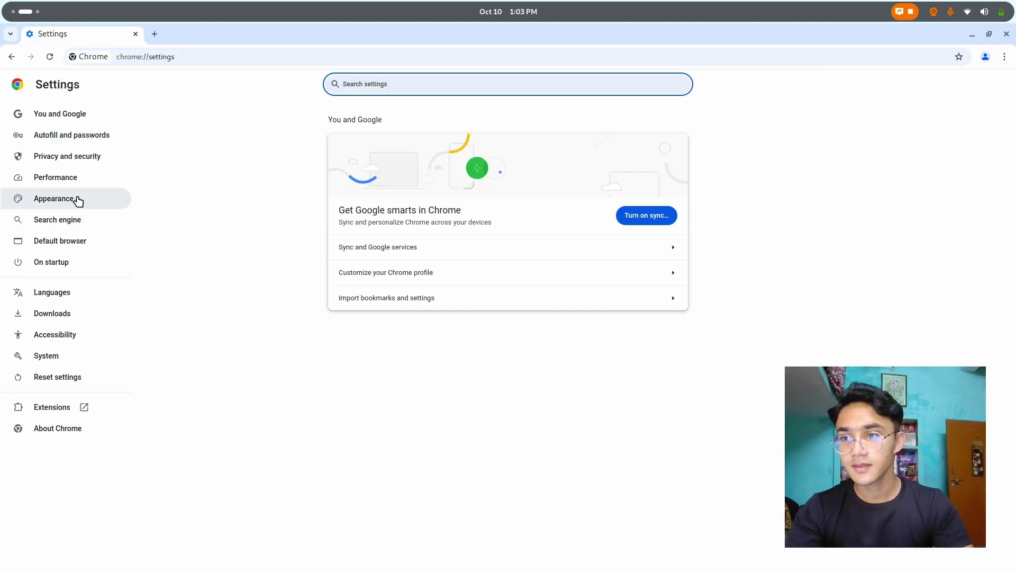
left_click(75, 199)
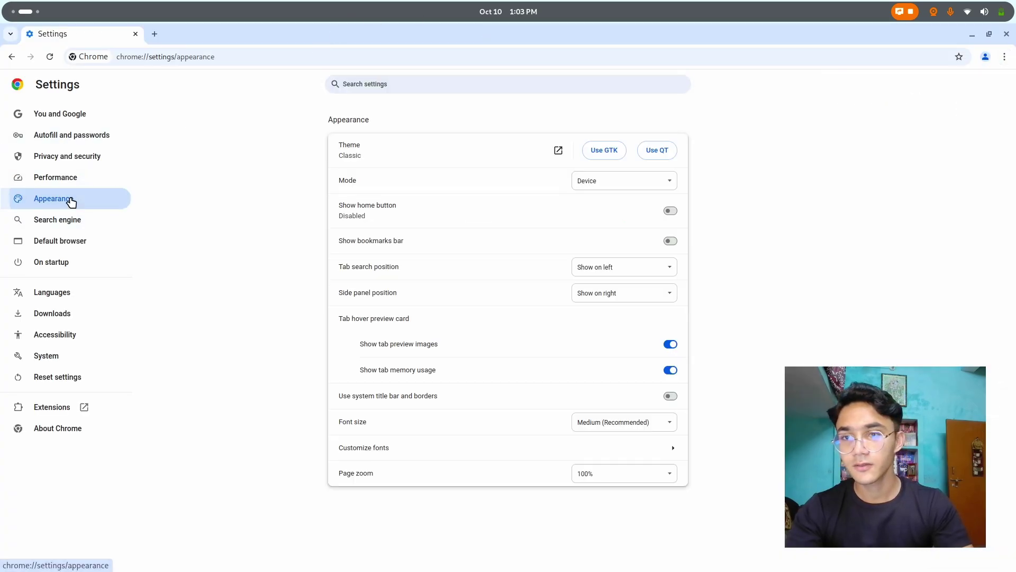
left_click(616, 152)
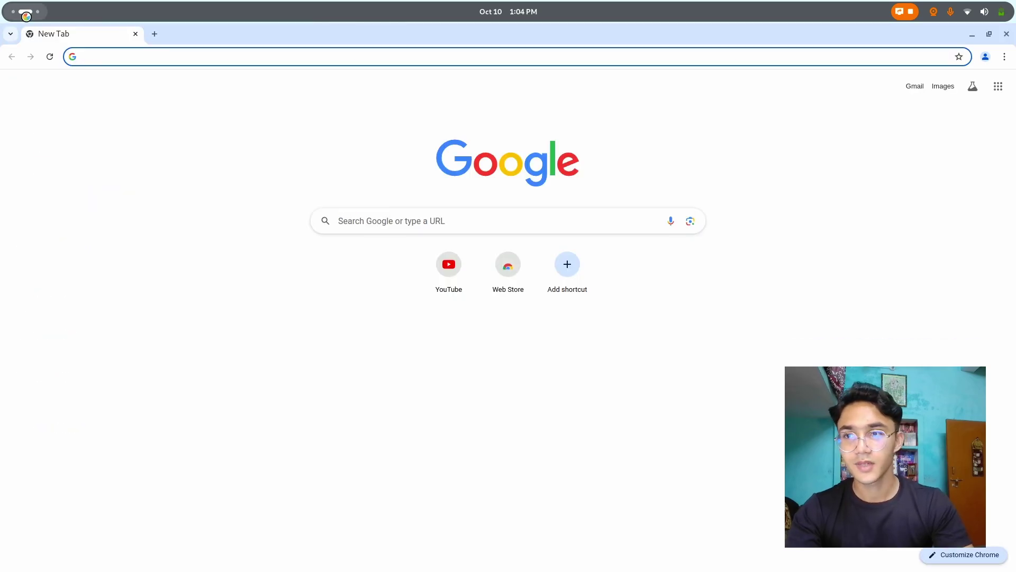
left_click(26, 16)
Bring up the overview with the floating dash and launch Clocks from the app grid.
scroll(324, 333, "down", 1)
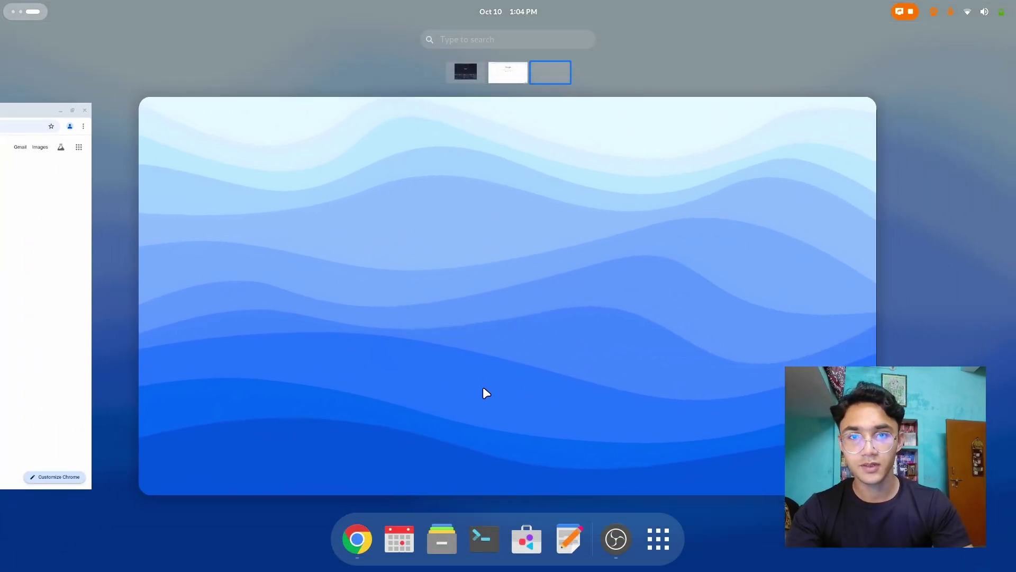
left_click(587, 170)
key("super")
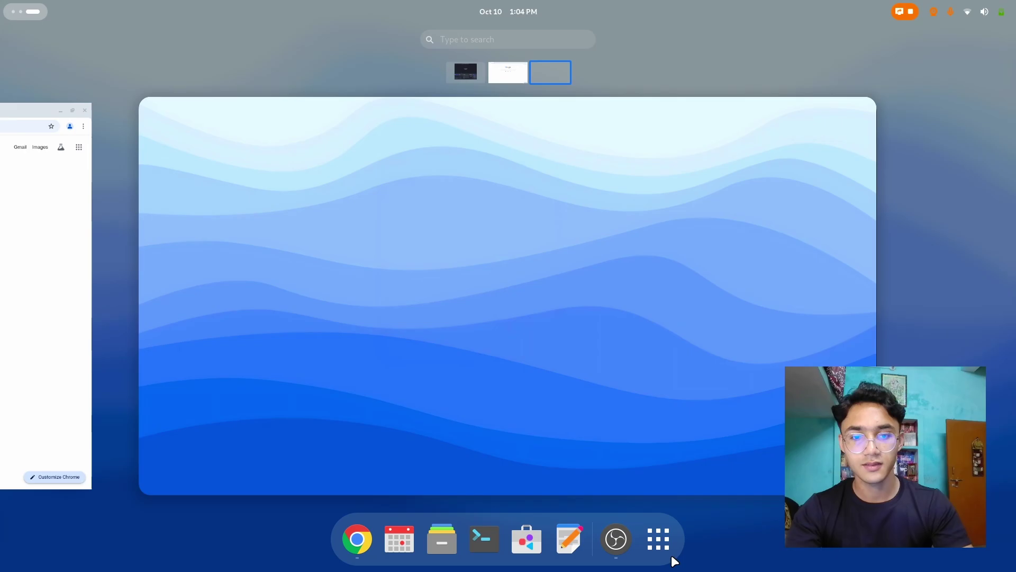
left_click(661, 545)
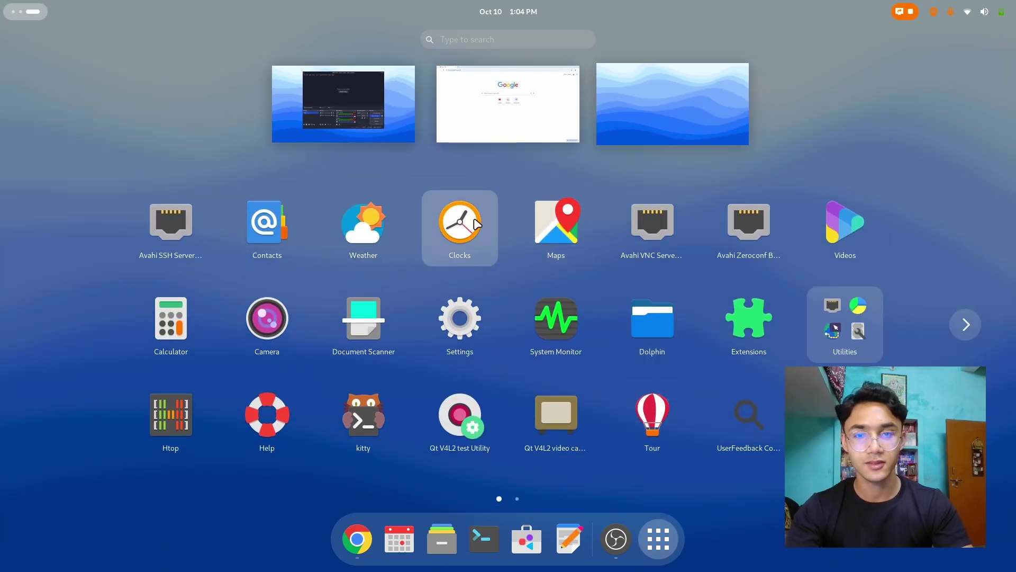
left_click(460, 228)
Browse the Clocks Alarms, Stopwatch and Timer pages, then close the app.
left_click(478, 127)
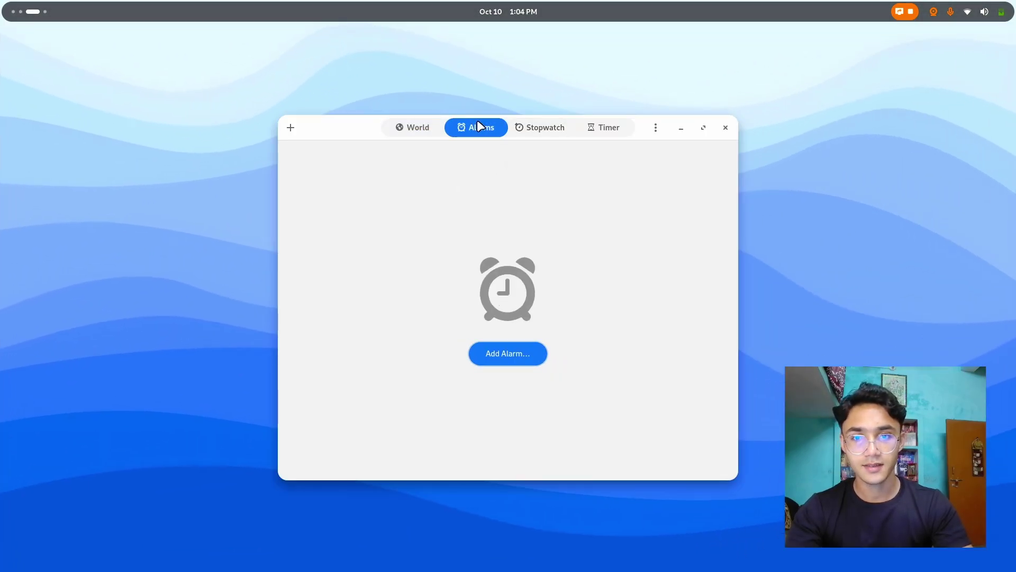
left_click(540, 128)
left_click(625, 129)
left_click(725, 128)
Return from the app grid to the workspace overview and open quick settings.
key("super+a")
left_click(554, 290)
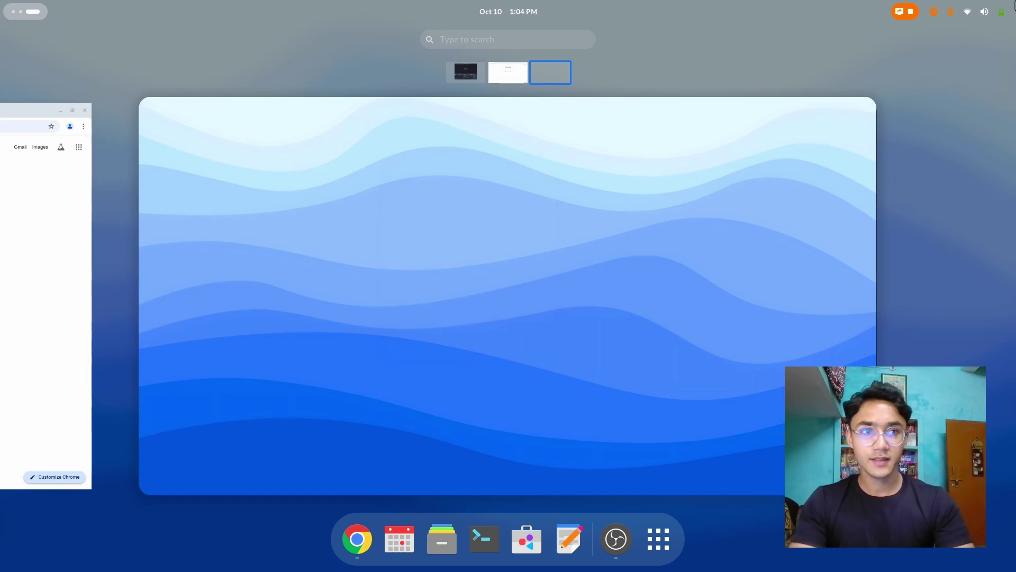
left_click(1014, 5)
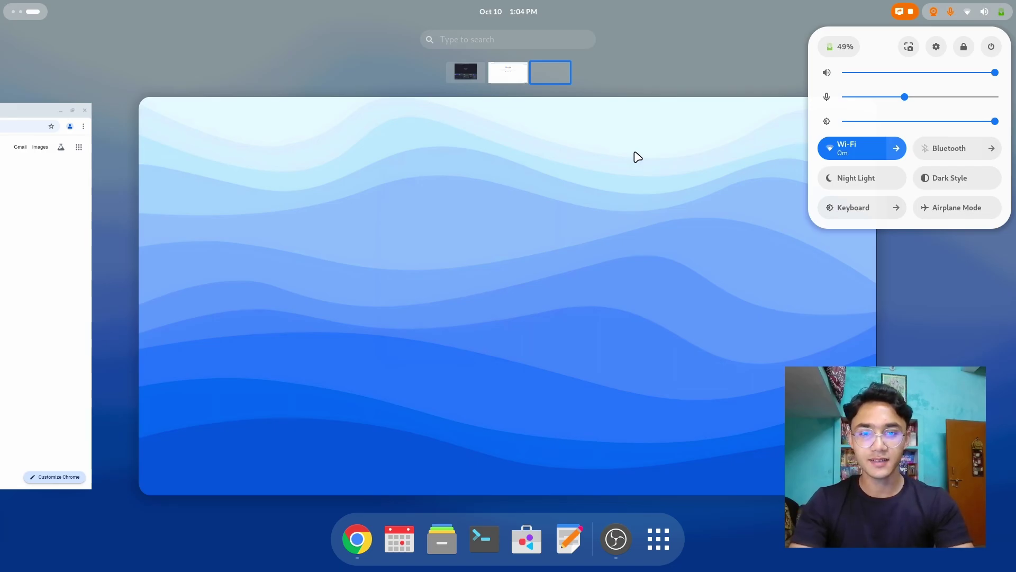
Dismiss quick settings, find the Chrome workspace in the overview and close the Chrome window.
left_click(638, 157)
scroll(638, 157, "up", 1)
scroll(638, 157, "down", 1)
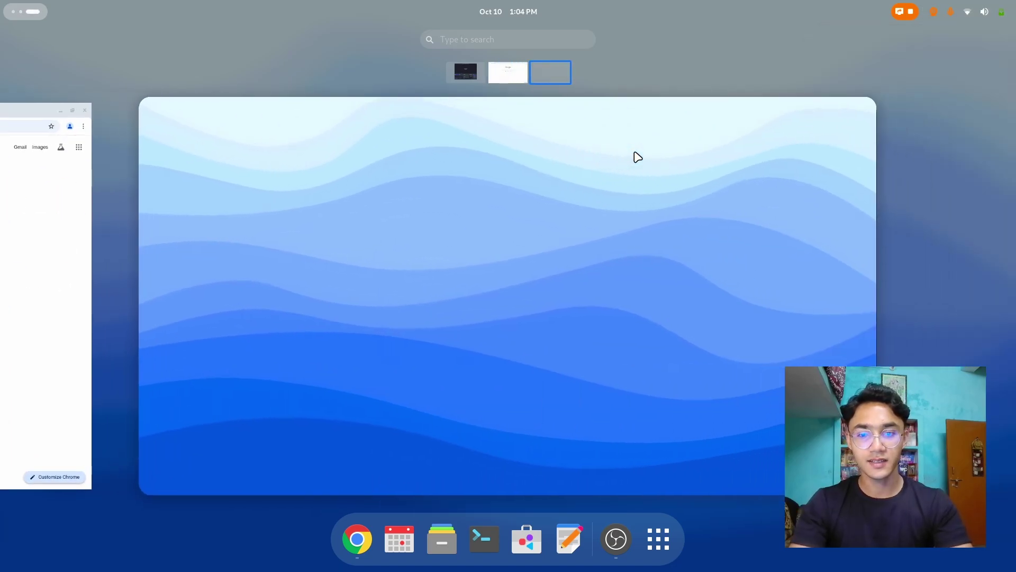
key("super")
key("super")
key("super")
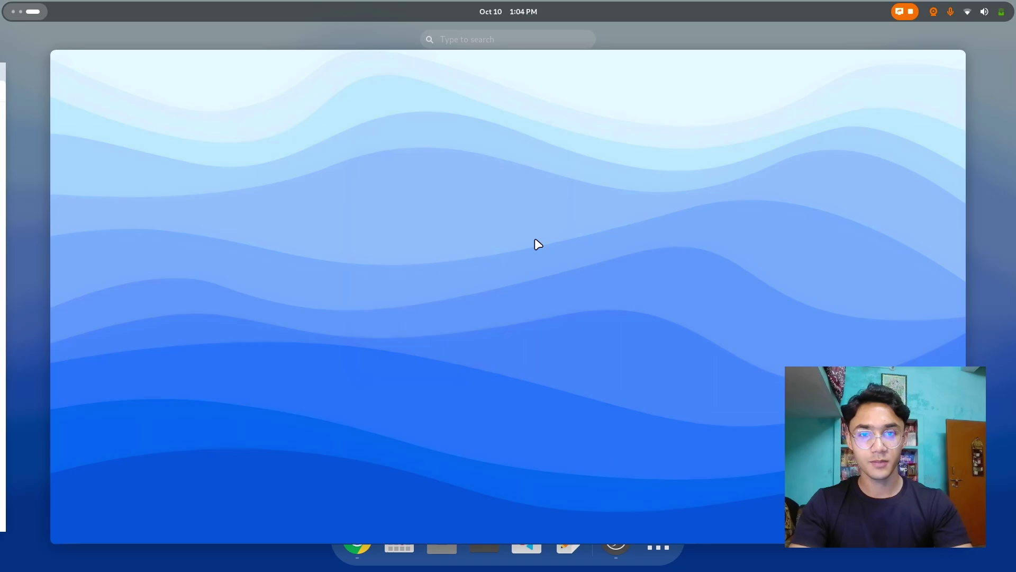
scroll(428, 161, "up", 1)
mouse_move(875, 91)
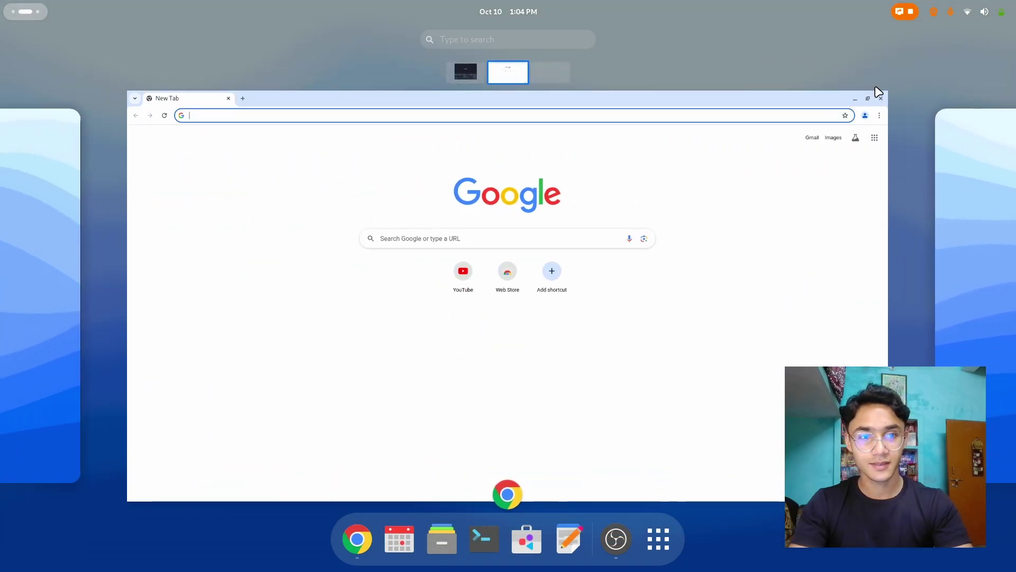
left_click(890, 89)
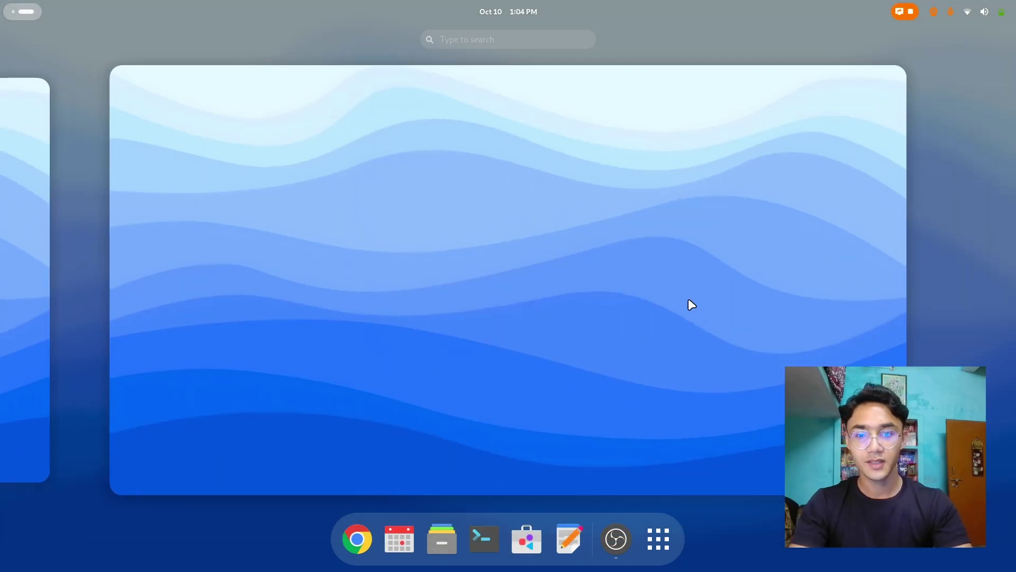
Preview quick settings, expanding and collapsing the Wi-Fi network list, then close the panel.
left_click(952, 11)
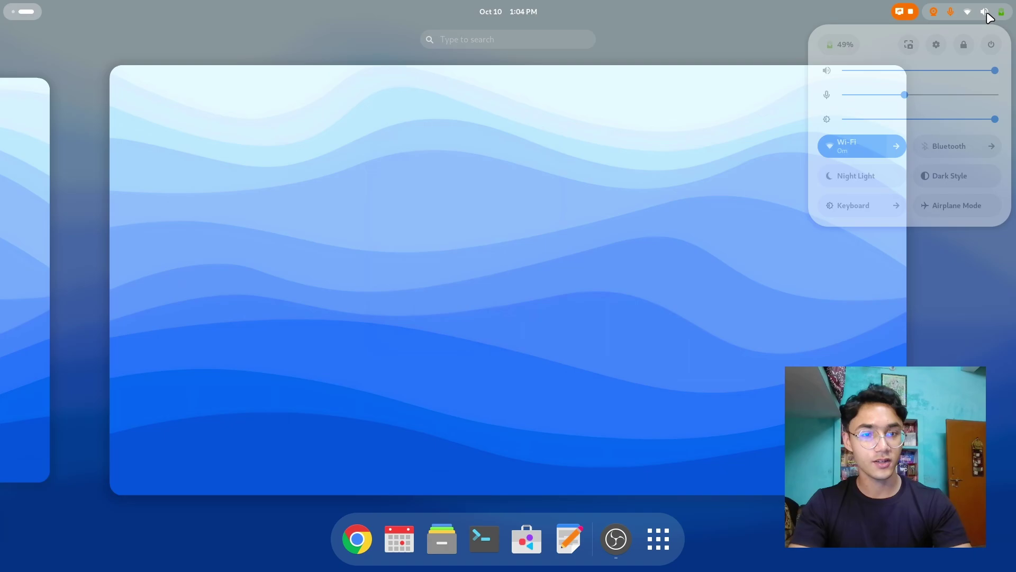
left_click(895, 152)
left_click(895, 152)
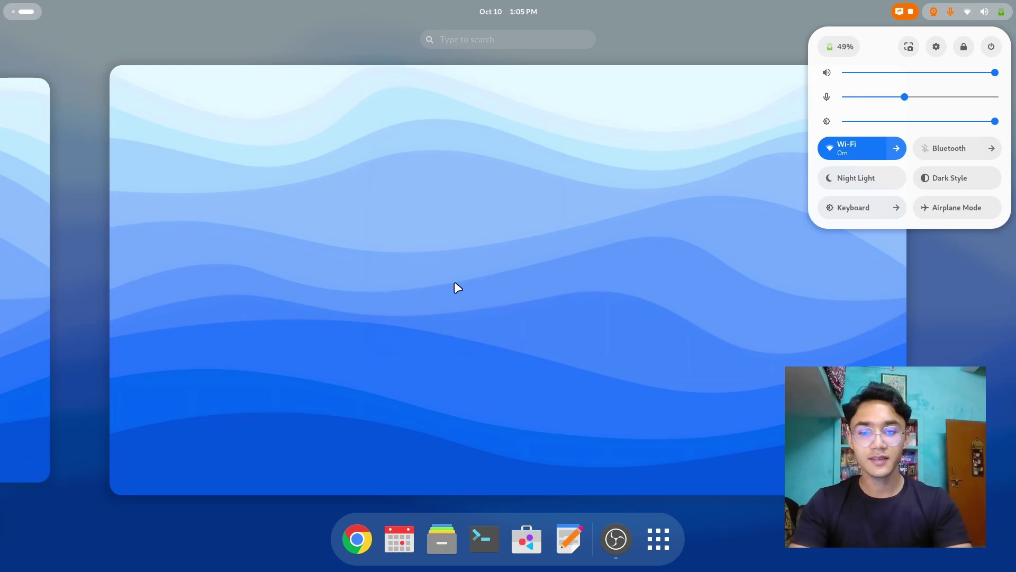
key("Escape")
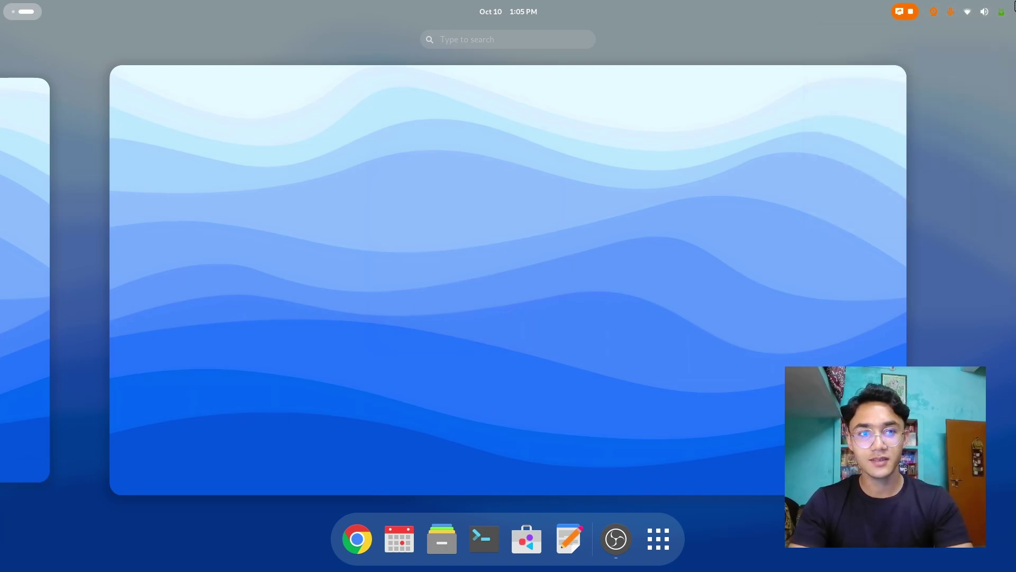
left_click(971, 13)
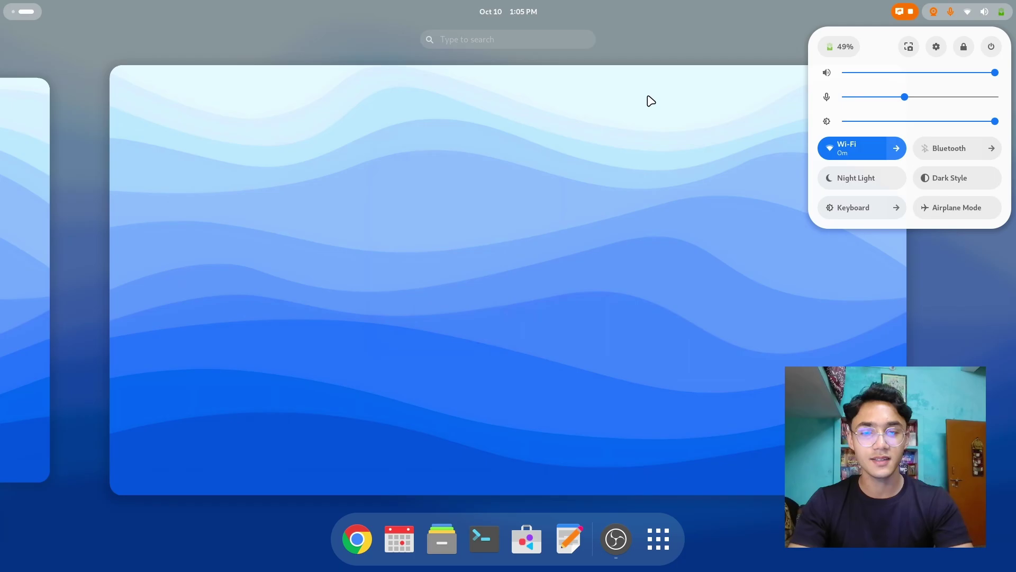
left_click(623, 112)
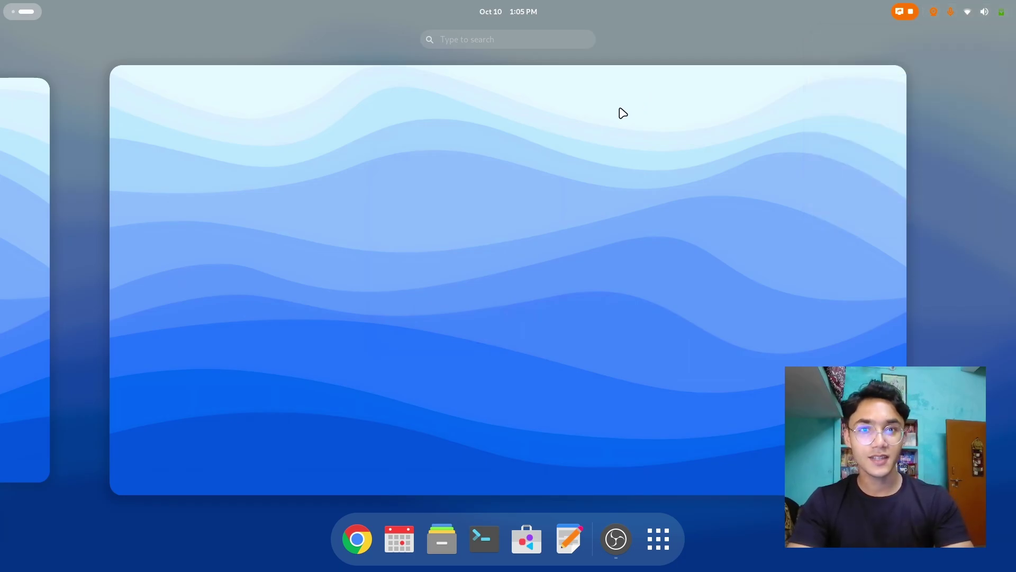
Preview the app grid and the calendar panel, returning to the empty workspace overview.
key("super+a")
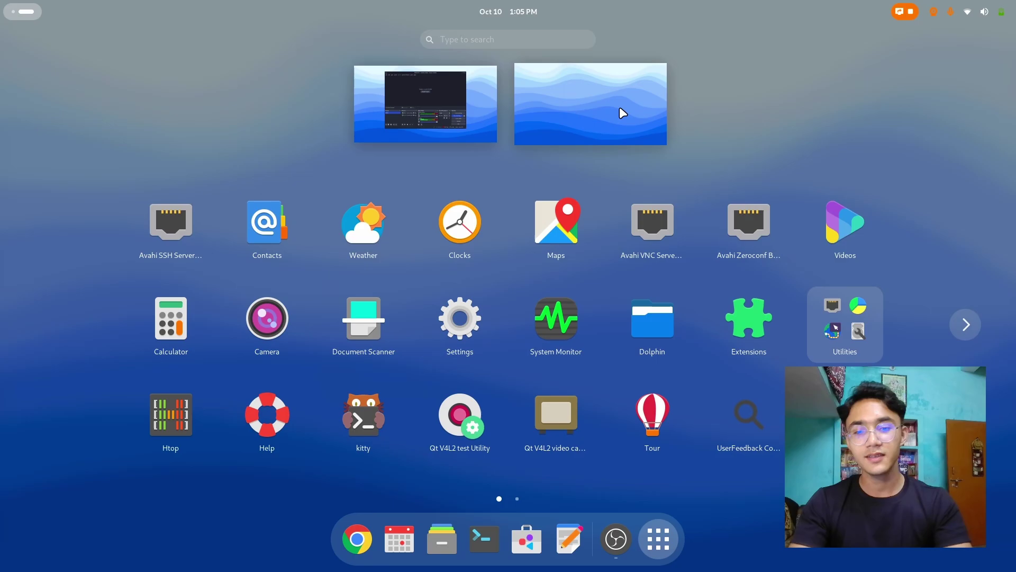
key("Escape")
left_click(501, 19)
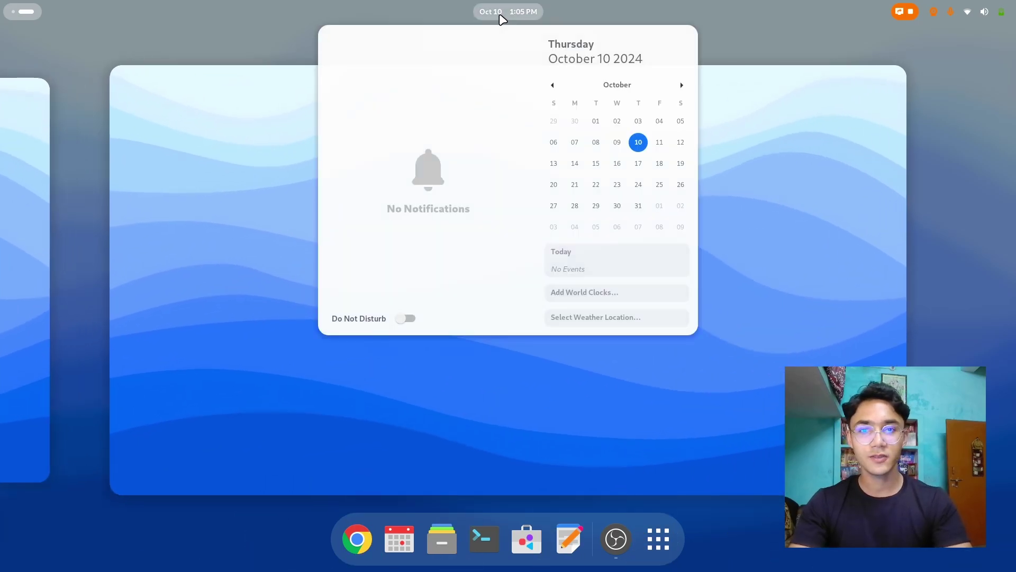
left_click(501, 19)
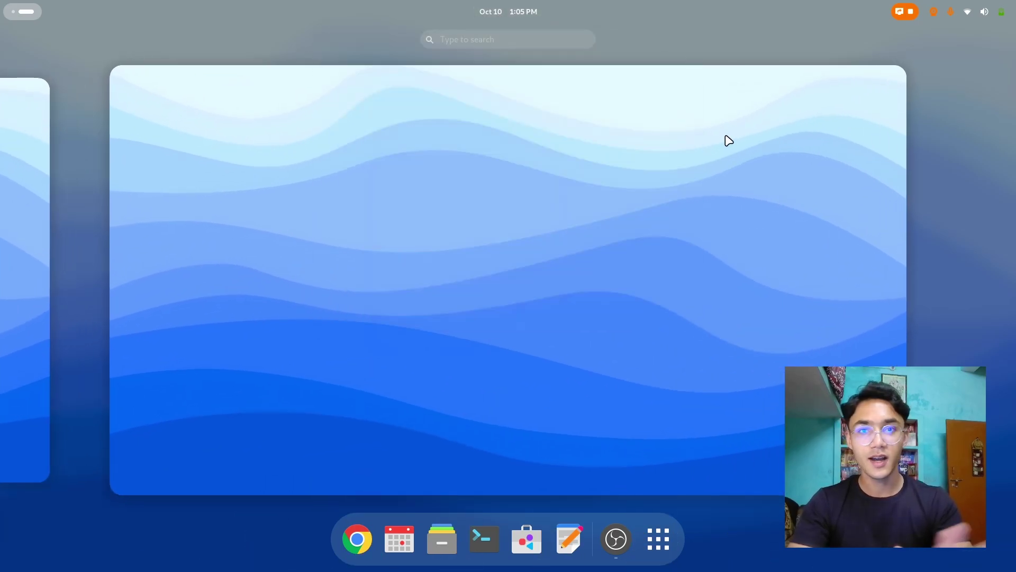